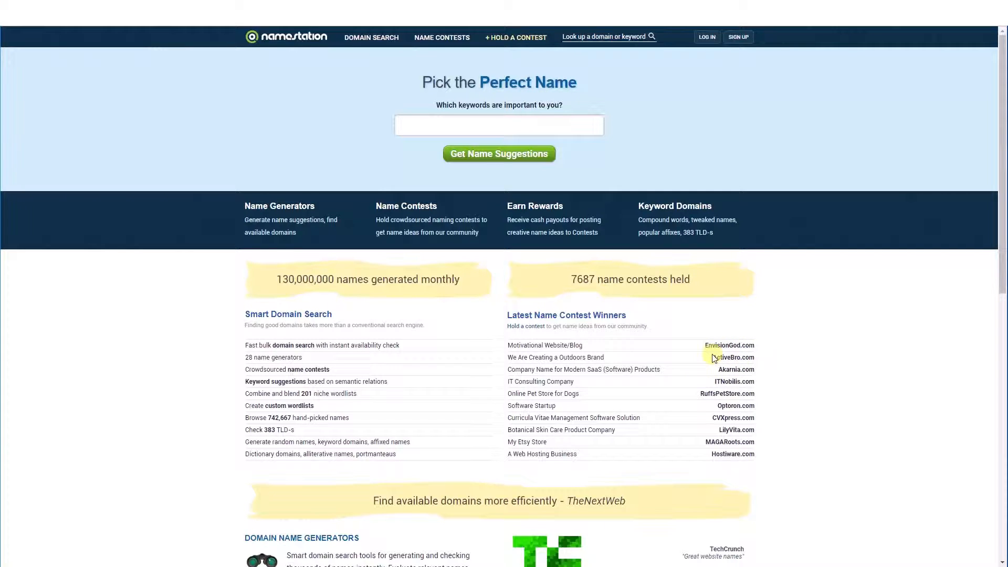
# Step: Examine the home page's naming tools and latest contest winners, and browse the current name contests
pyautogui.scroll(-3, 214, 354)
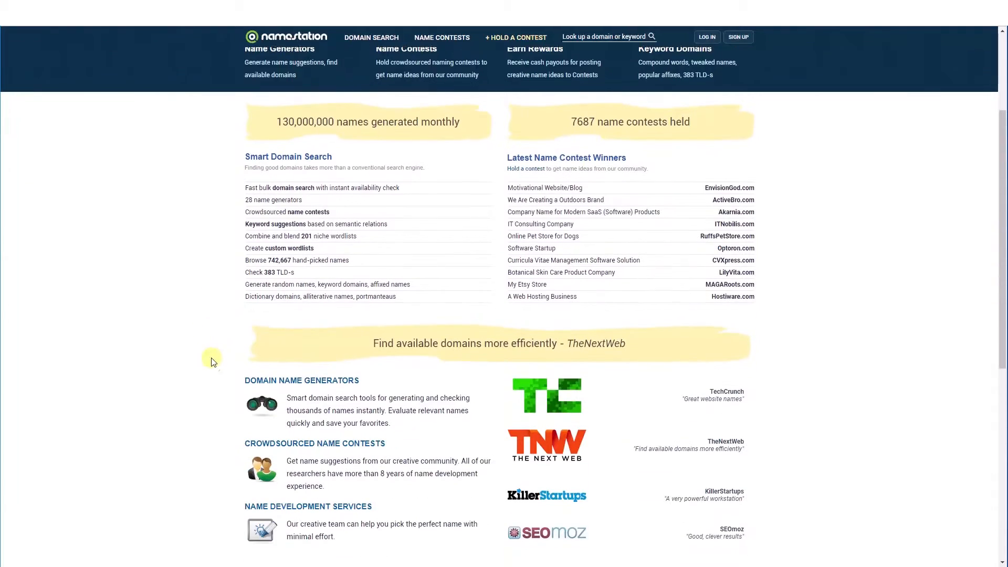
pyautogui.scroll(-5, 247, 425)
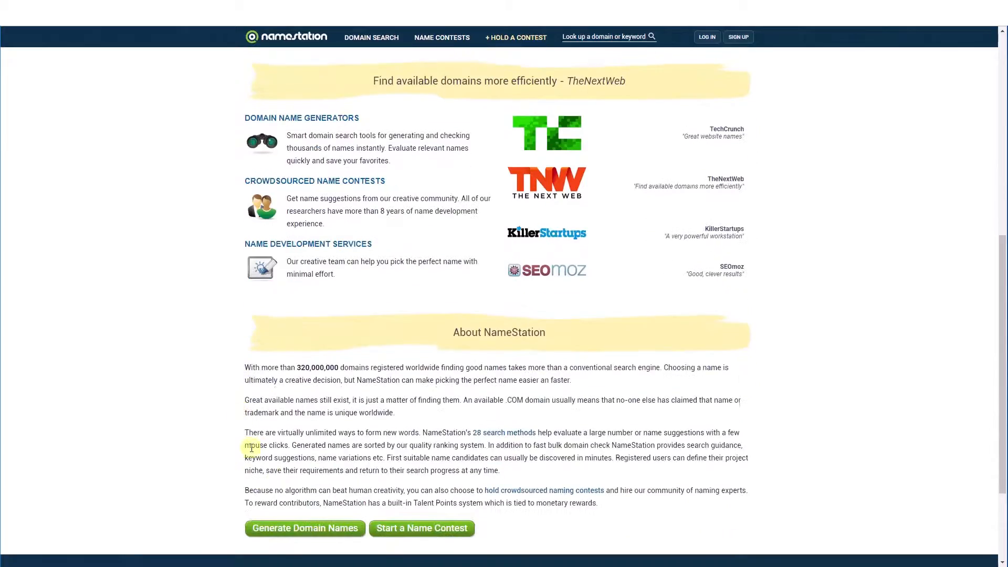
pyautogui.scroll(9, 321, 454)
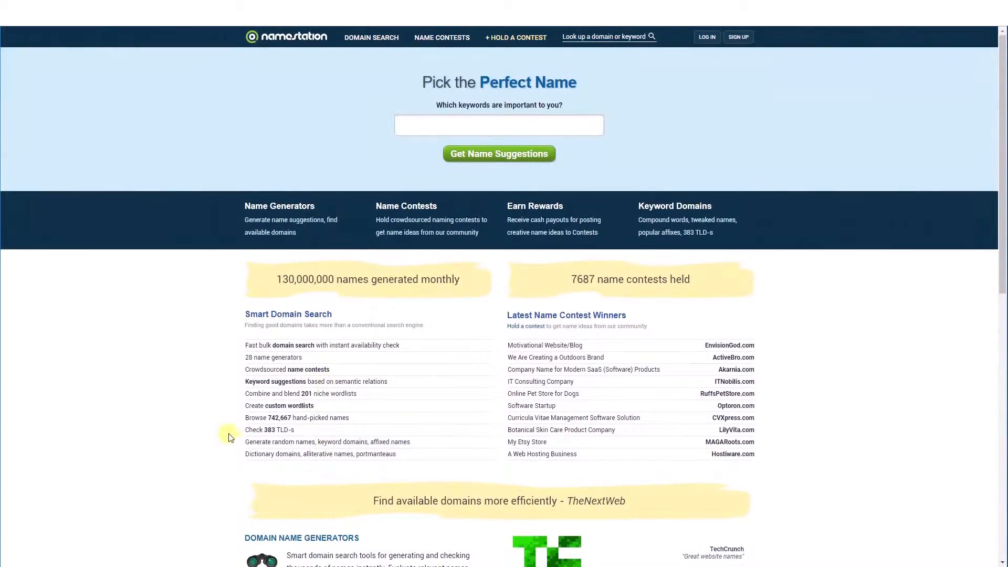
pyautogui.scroll(-4, 225, 437)
pyautogui.scroll(-6, 221, 417)
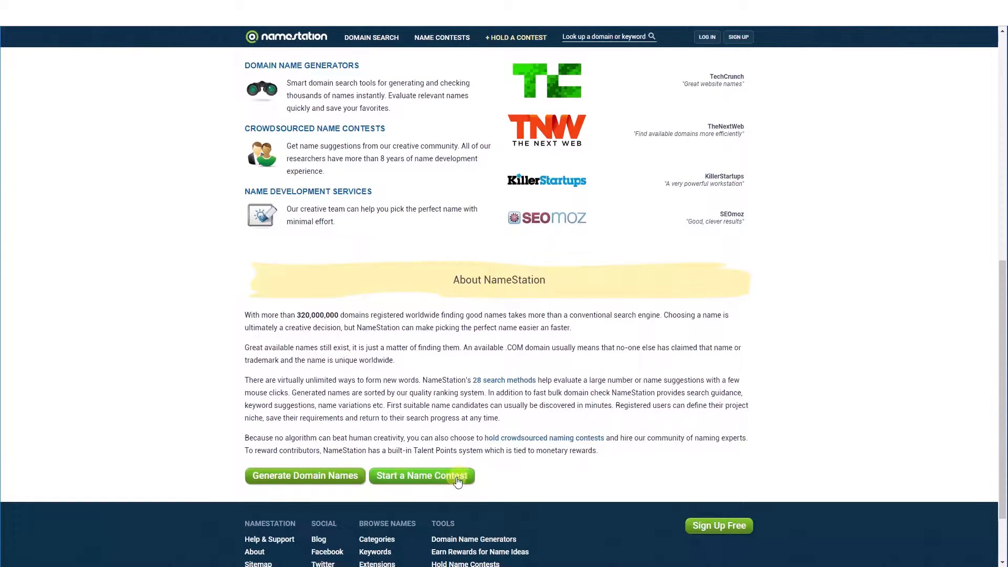
pyautogui.scroll(2, 482, 395)
pyautogui.scroll(8, 482, 395)
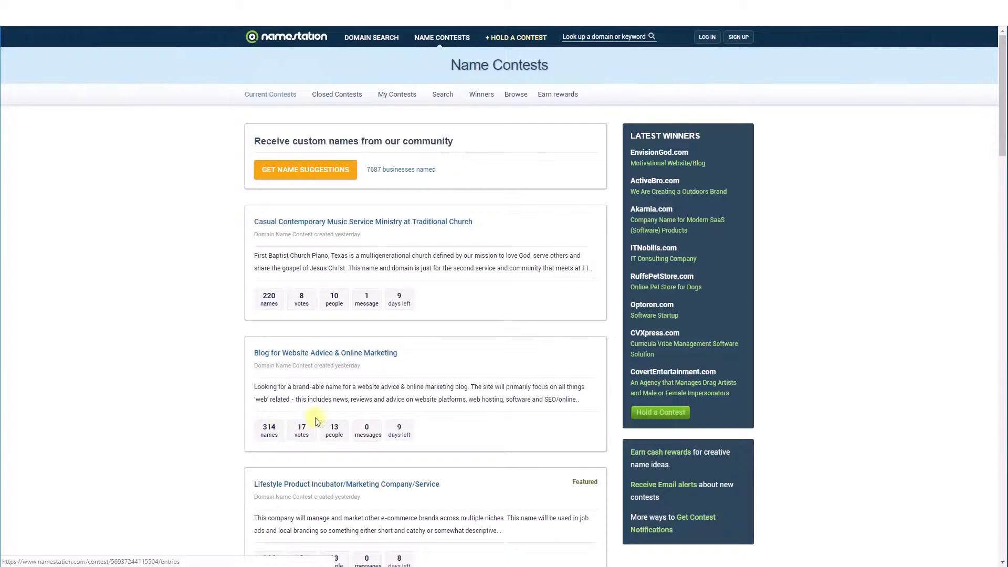
pyautogui.scroll(-2, 314, 421)
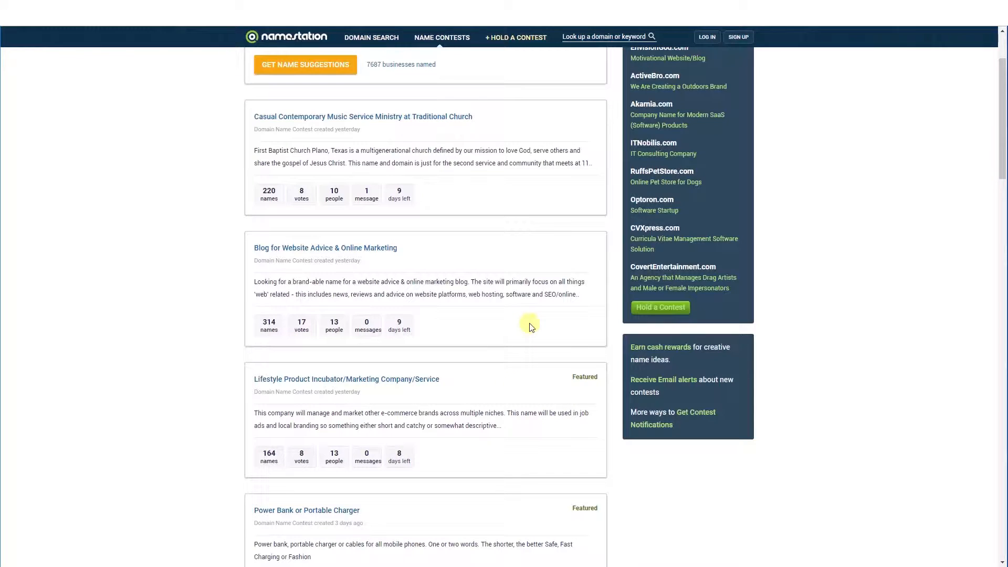
pyautogui.scroll(3, 522, 434)
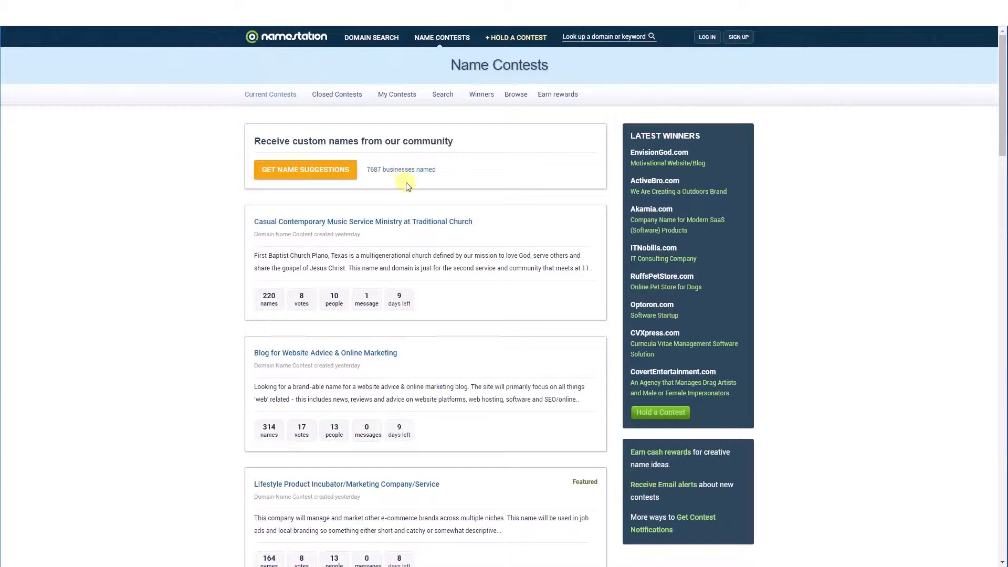
# Step: Open the domain name generators page and place a narrow blank Notepad window beside the keyword form
pyautogui.click(370, 37)
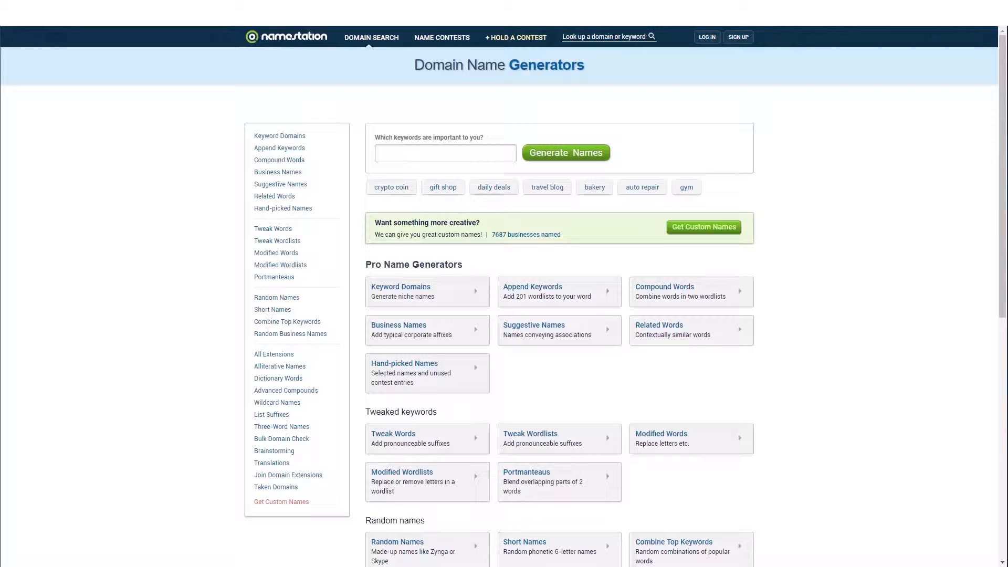
pyautogui.moveTo(1007, 207); pyautogui.dragTo(745, 82)
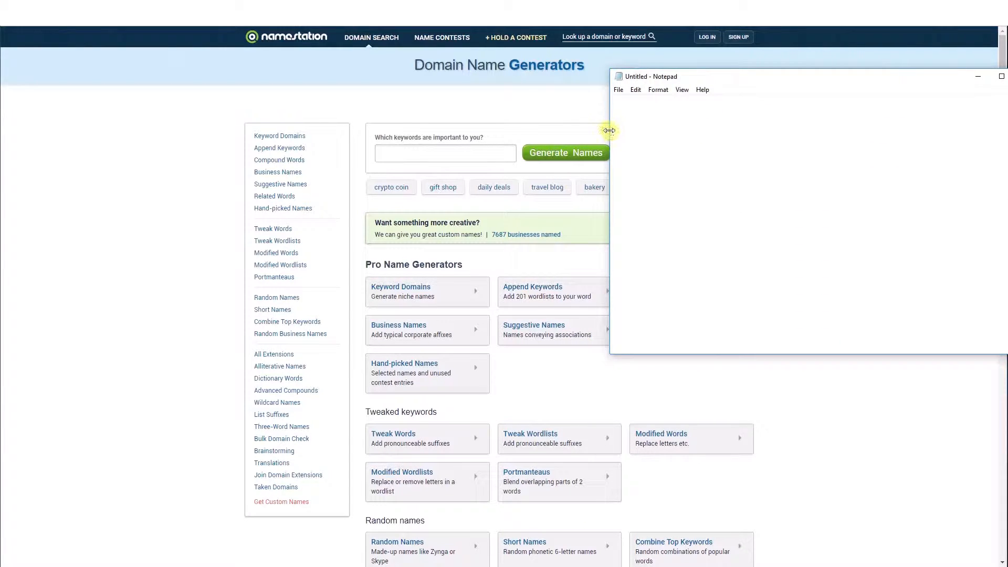
pyautogui.moveTo(609, 129); pyautogui.dragTo(856, 129)
pyautogui.moveTo(937, 81); pyautogui.dragTo(902, 69)
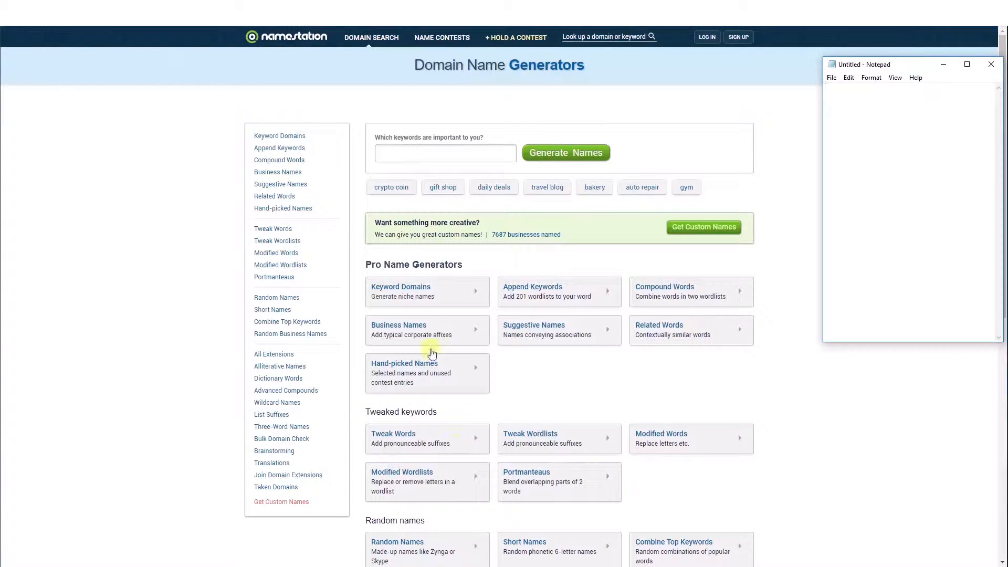
# Step: Generate domain name suggestions for the keyword "health" and skim the list
pyautogui.click(407, 151)
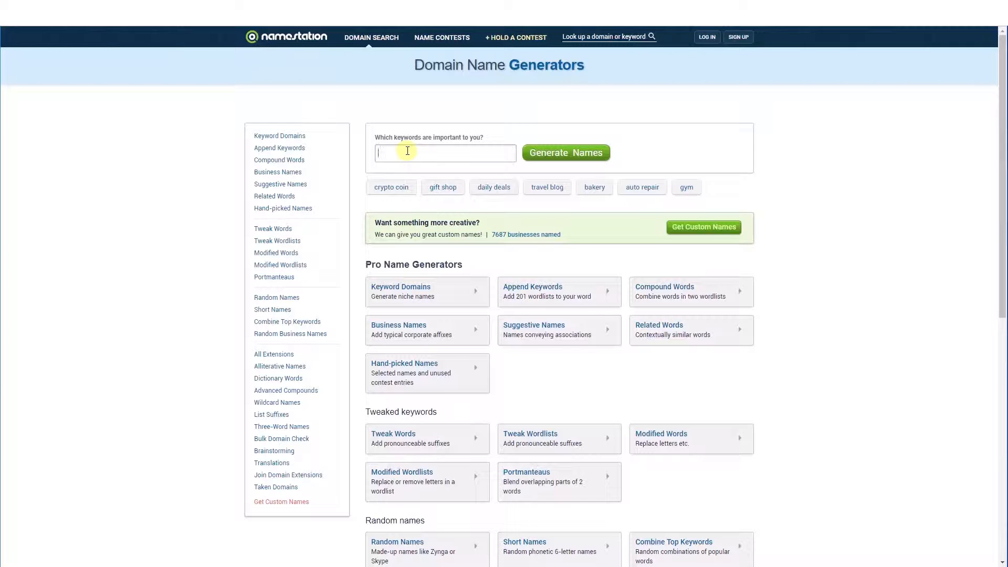
pyautogui.press('Return')
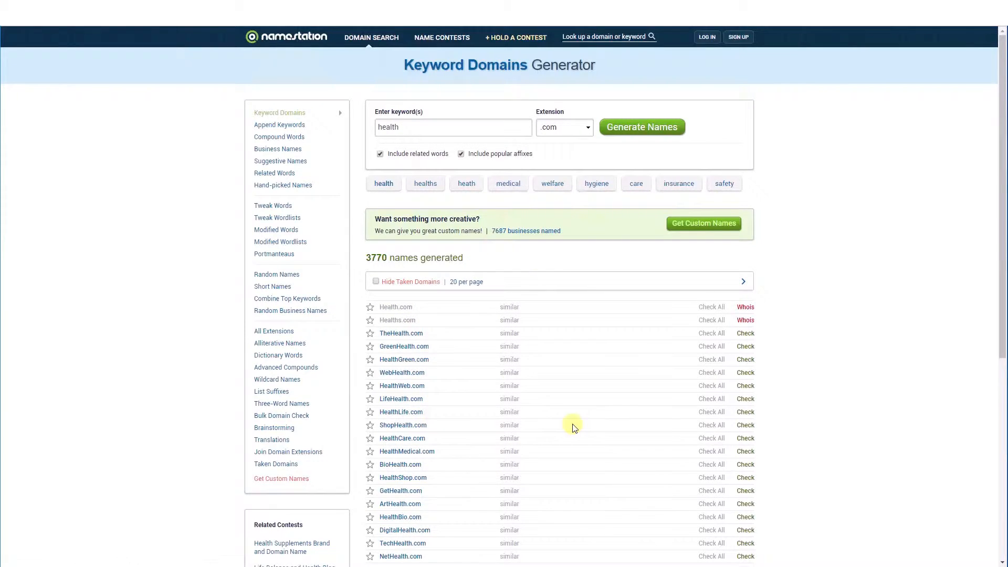
pyautogui.scroll(-4, 572, 427)
pyautogui.scroll(4, 529, 439)
# Step: Examine the "health" results page: the keyword, the number of names generated, the suggested domains and their availability checks
pyautogui.click(434, 126)
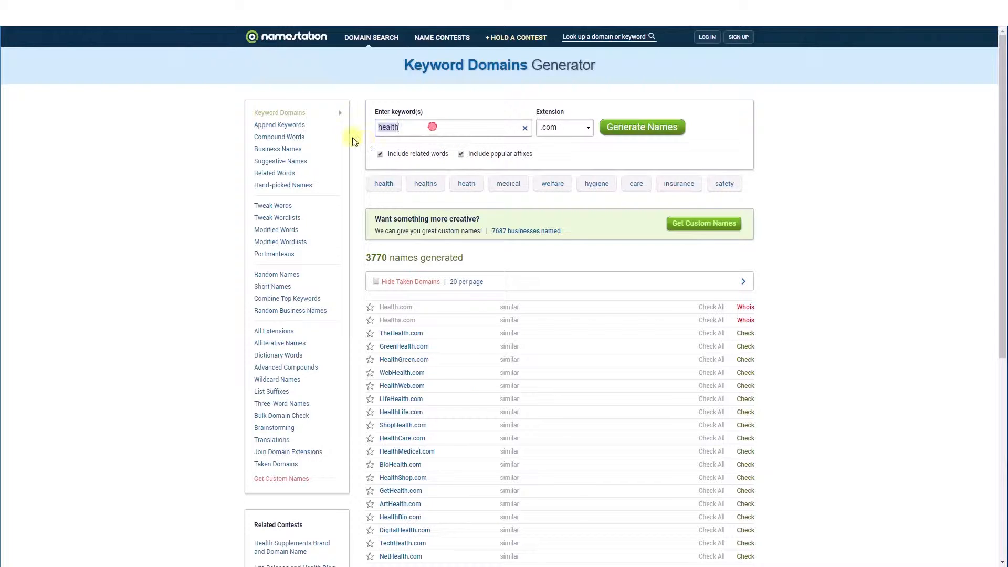
pyautogui.click(407, 126)
pyautogui.moveTo(478, 256); pyautogui.dragTo(369, 256)
pyautogui.click(387, 256)
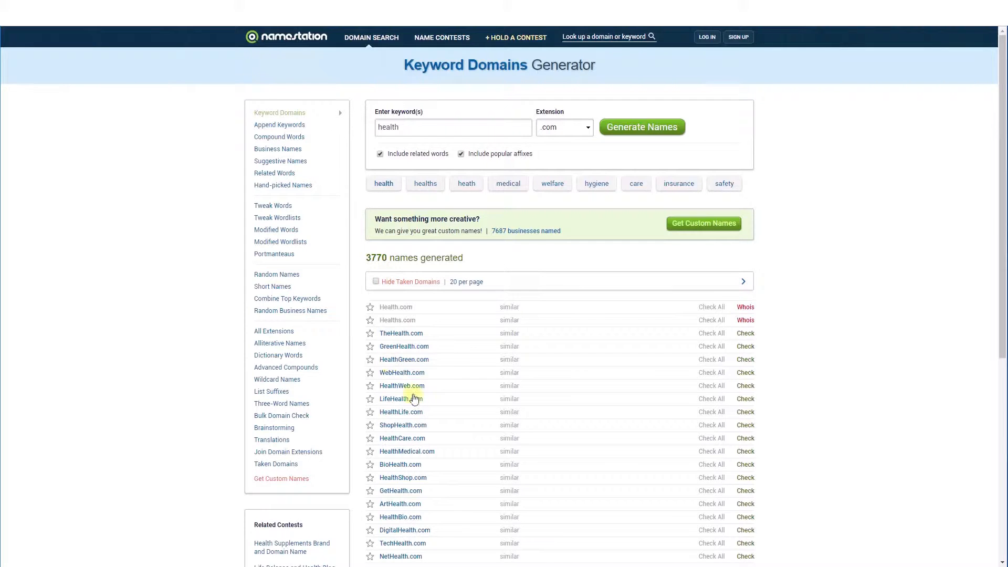
pyautogui.scroll(-5, 420, 393)
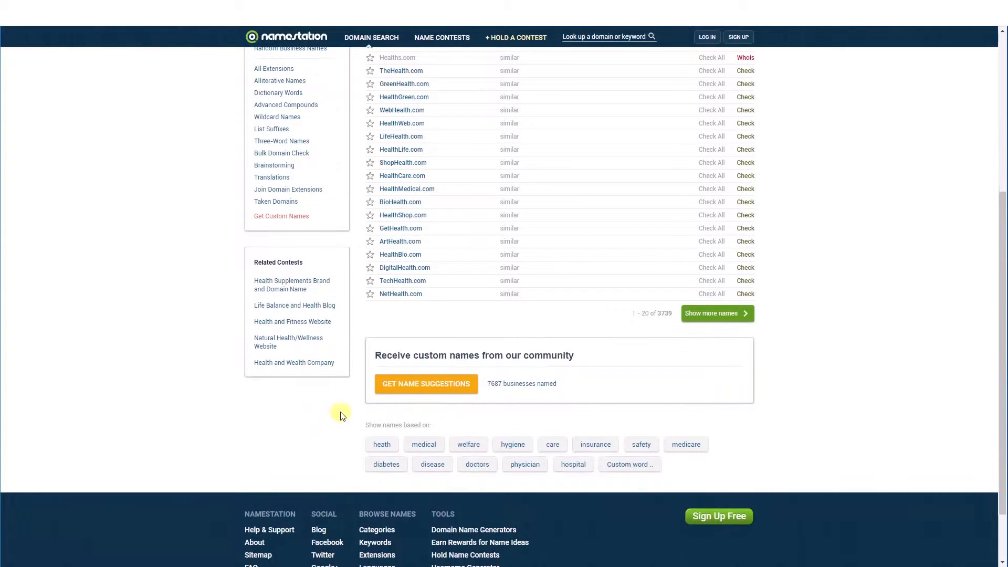
pyautogui.scroll(5, 341, 405)
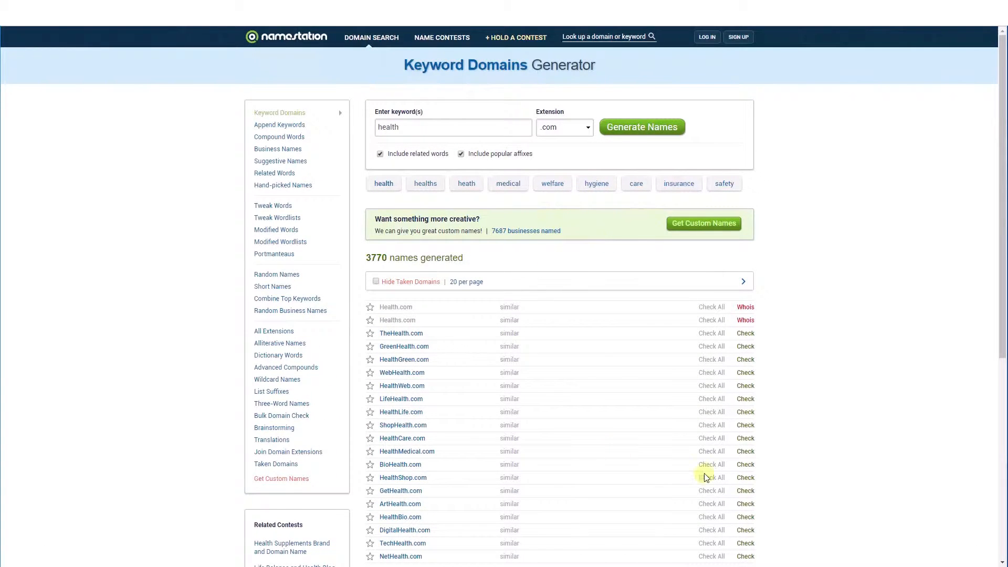
pyautogui.scroll(-4, 788, 316)
pyautogui.scroll(4, 612, 446)
# Step: Check whether TheHealth.com is available at GoDaddy and return to the generated names
pyautogui.click(746, 334)
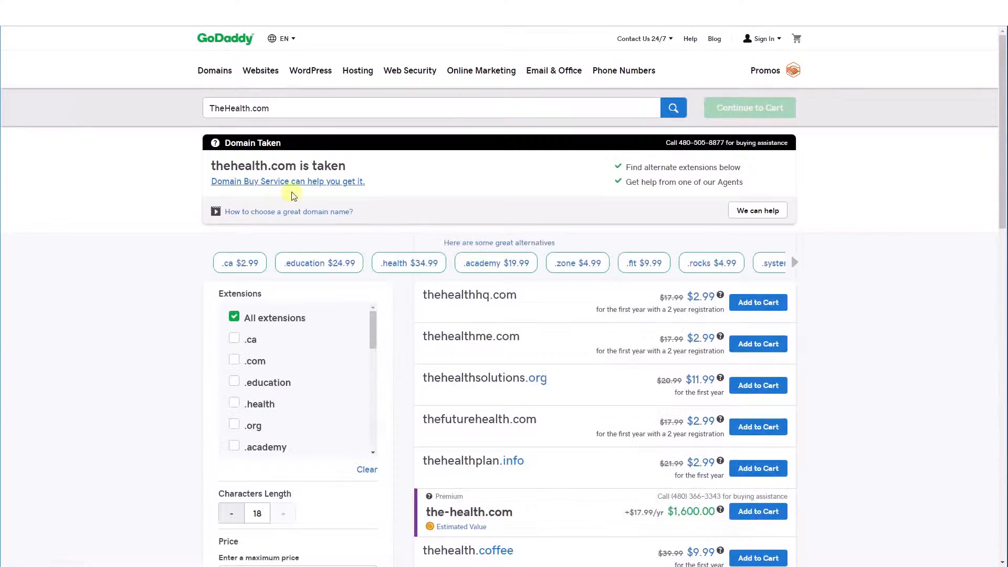
pyautogui.moveTo(212, 165); pyautogui.dragTo(267, 166)
pyautogui.click(223, 173)
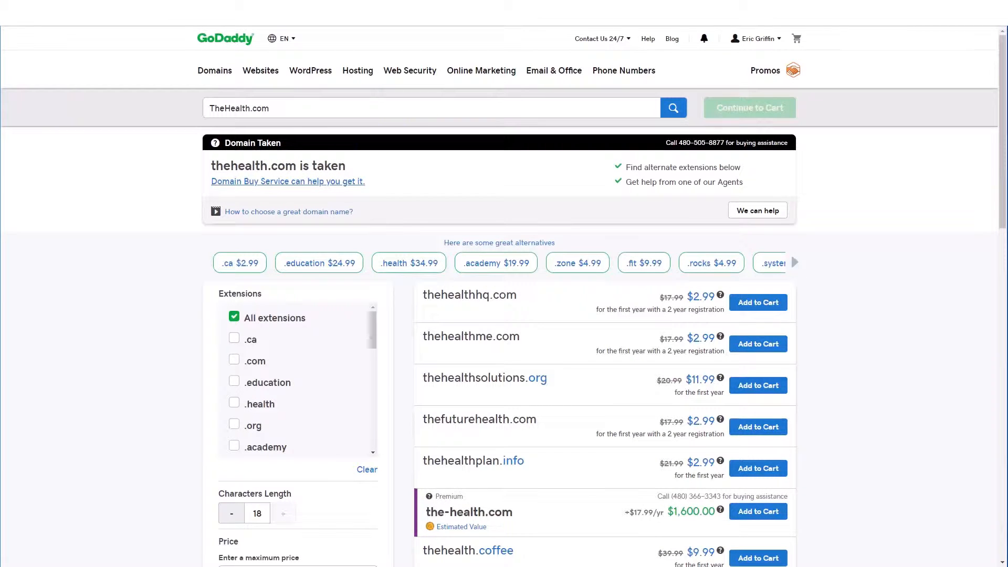
pyautogui.hotkey('ctrl', 'w')
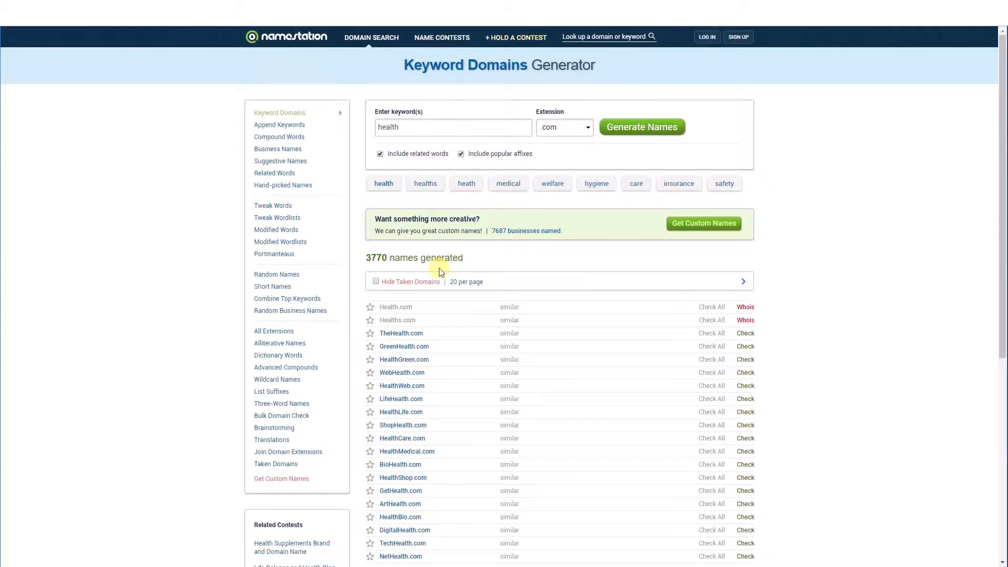
# Step: Open the closed name contests and read through their descriptions and winning domain names
pyautogui.click(430, 38)
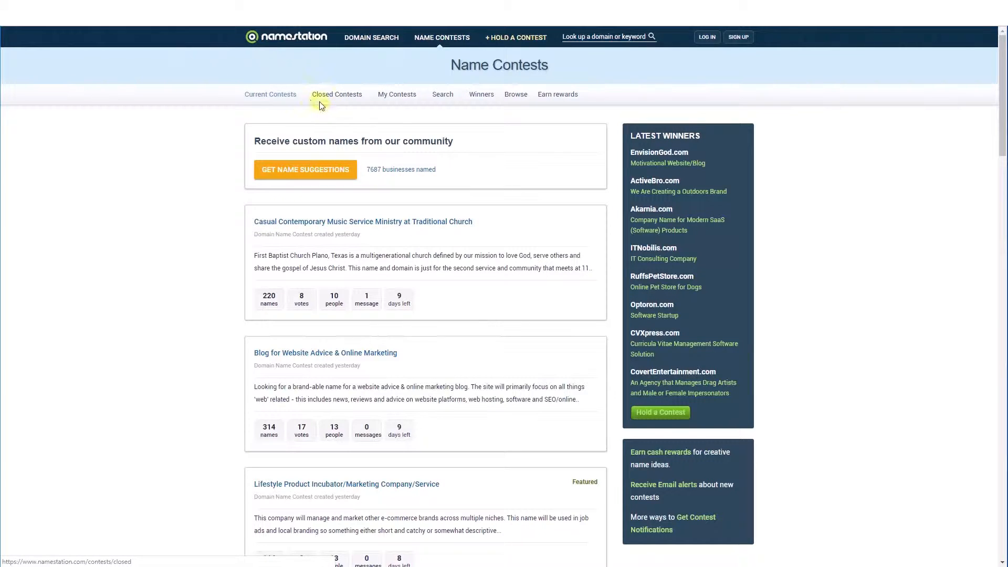
pyautogui.moveTo(311, 104); pyautogui.dragTo(357, 96)
pyautogui.click(340, 105)
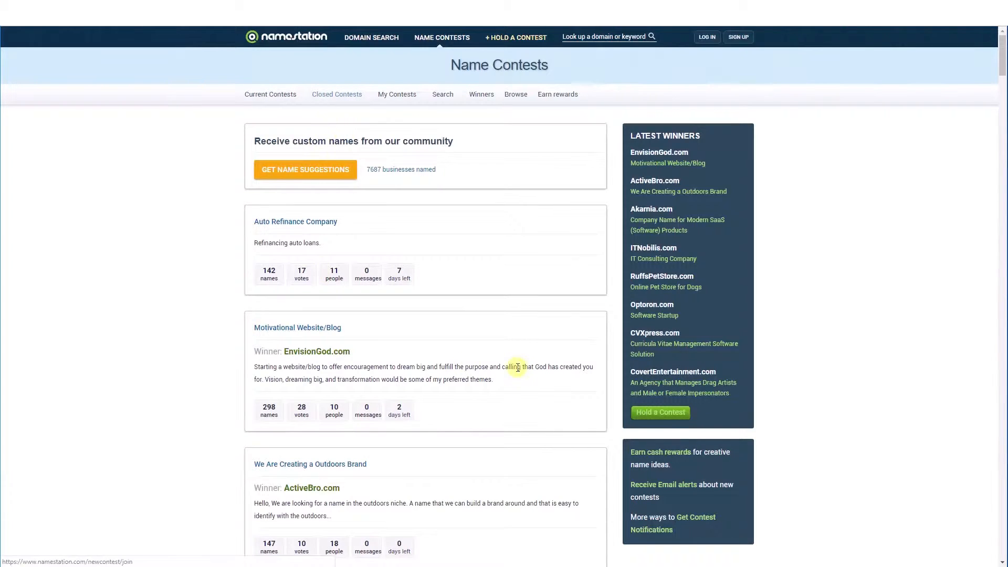
pyautogui.scroll(-4, 462, 365)
pyautogui.scroll(5, 462, 365)
pyautogui.scroll(-10, 444, 336)
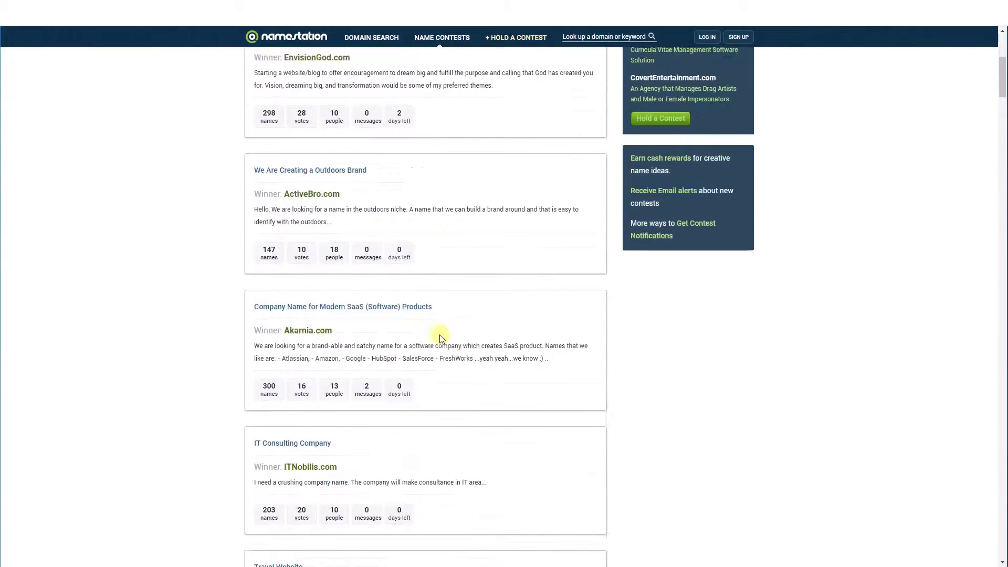
pyautogui.scroll(-4, 397, 340)
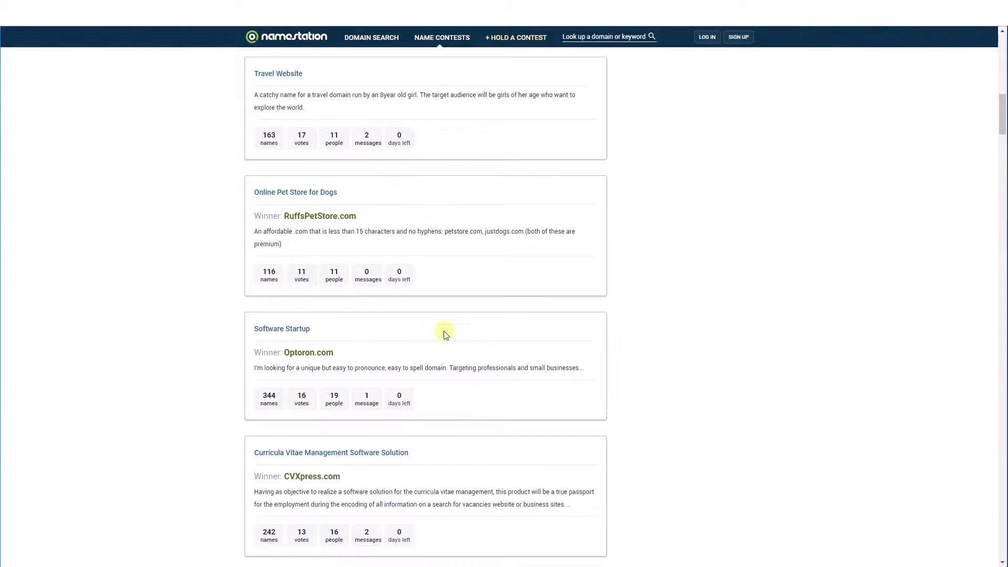
pyautogui.scroll(6, 457, 451)
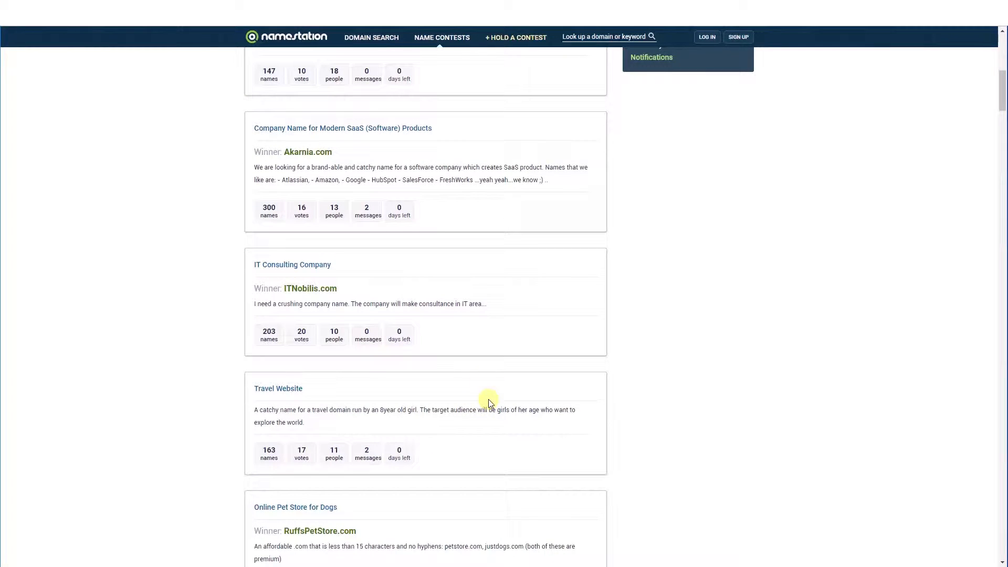
pyautogui.scroll(3, 536, 320)
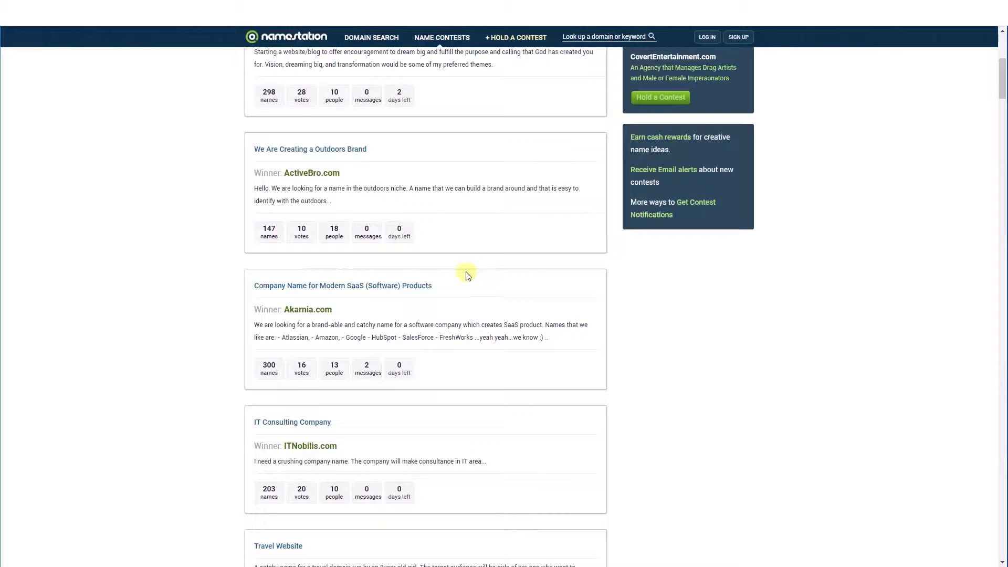
pyautogui.scroll(4, 548, 357)
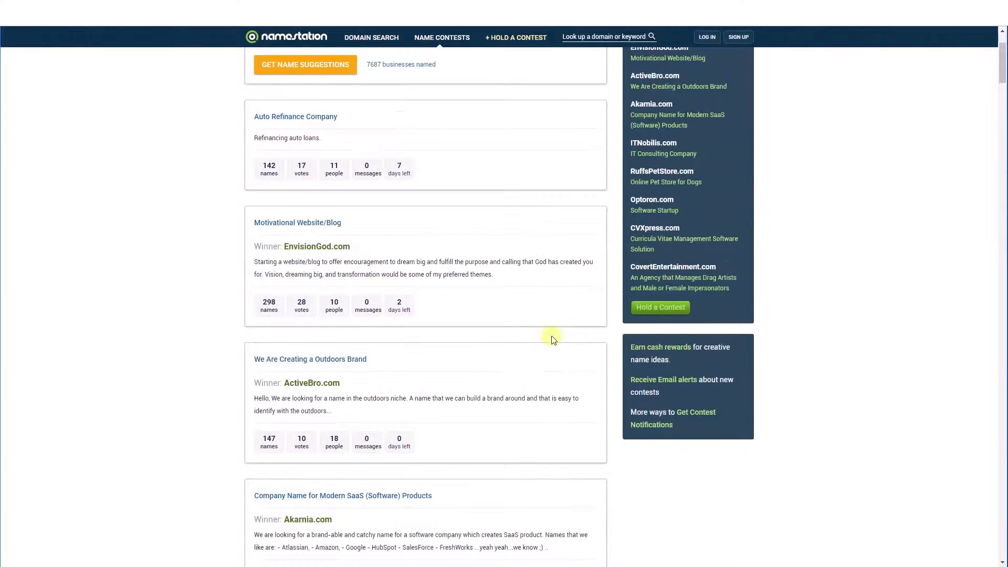
pyautogui.scroll(2, 553, 339)
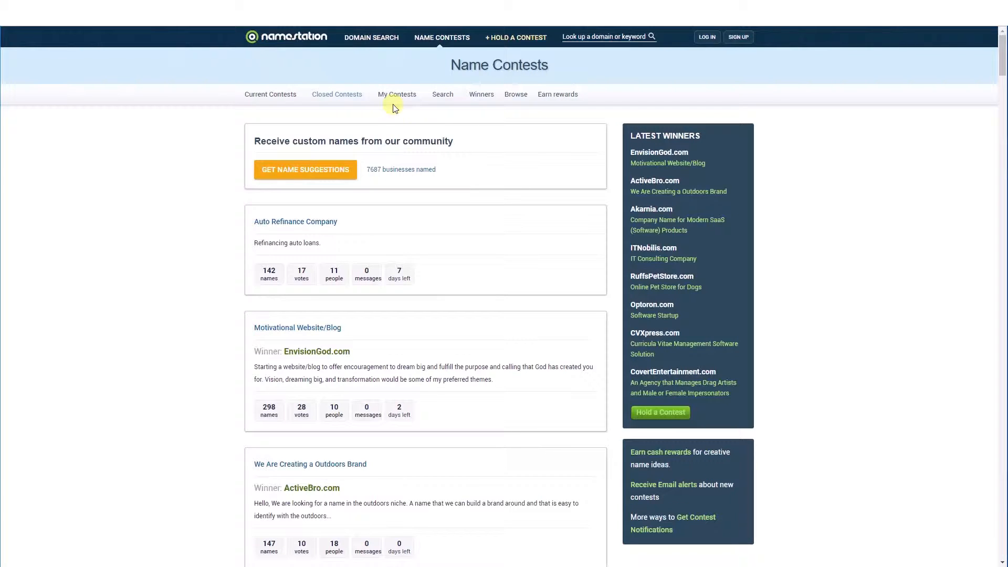
# Step: Search the name contests for "health"
pyautogui.doubleClick(468, 74)
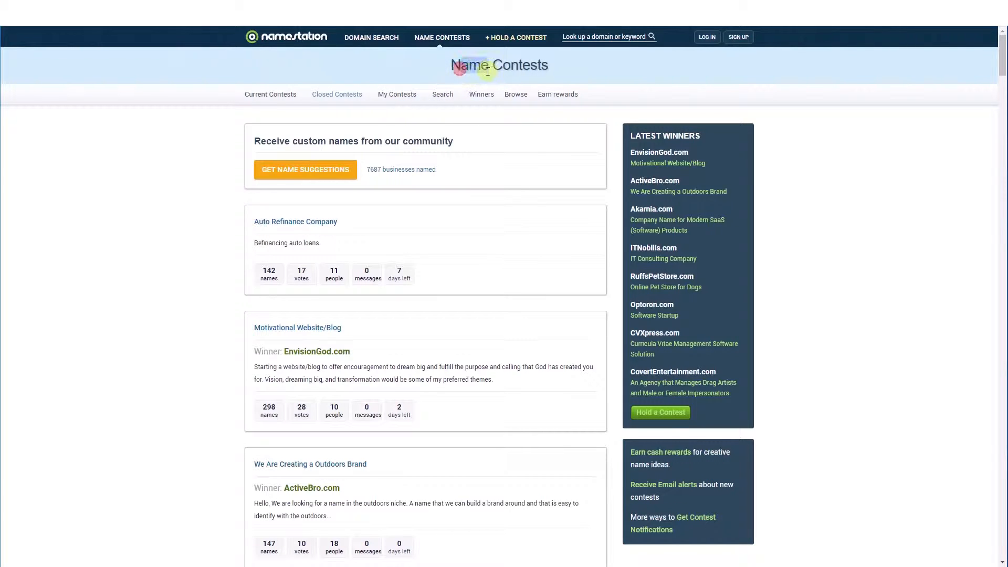
pyautogui.click(439, 99)
pyautogui.click(321, 146)
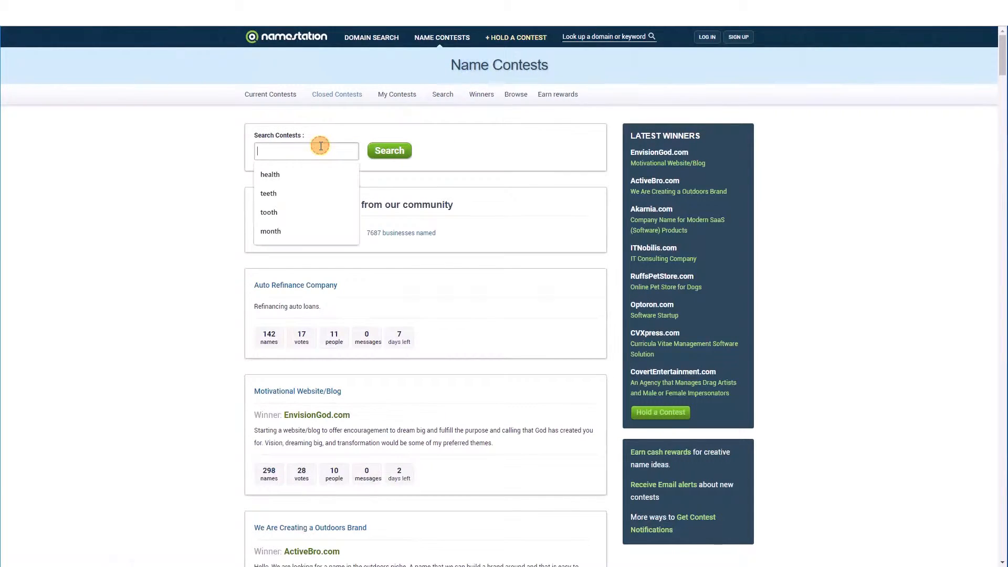
pyautogui.click(292, 174)
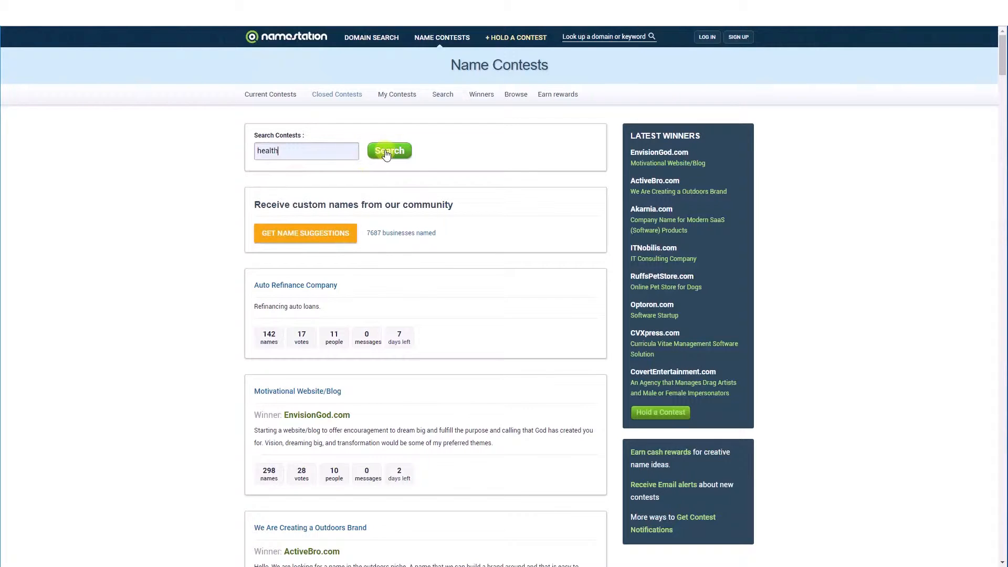
pyautogui.click(390, 151)
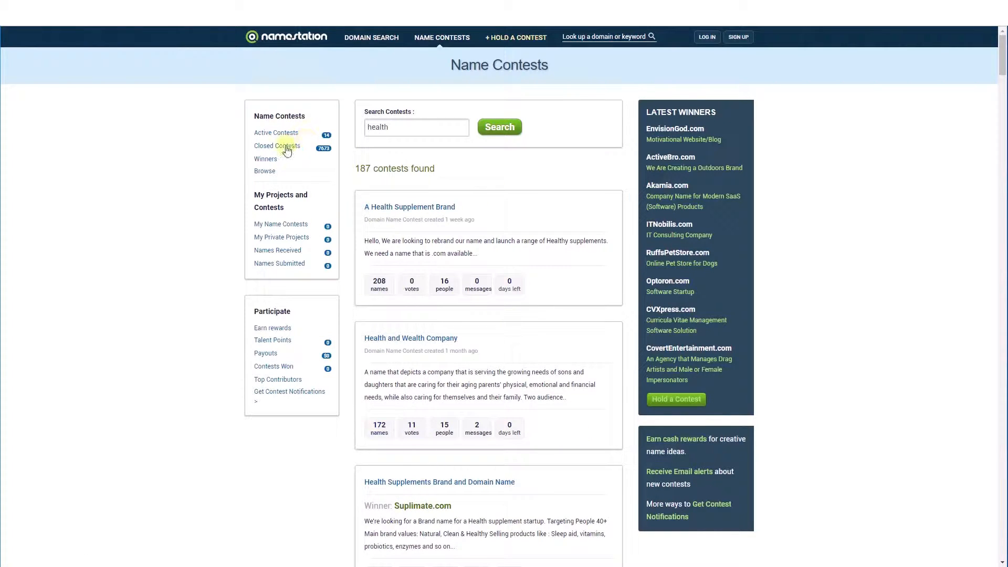
# Step: Go back from the search results to the full list of closed contests and browse it for naming ideas
pyautogui.moveTo(252, 147); pyautogui.dragTo(298, 147)
pyautogui.click(230, 152)
pyautogui.click(287, 149)
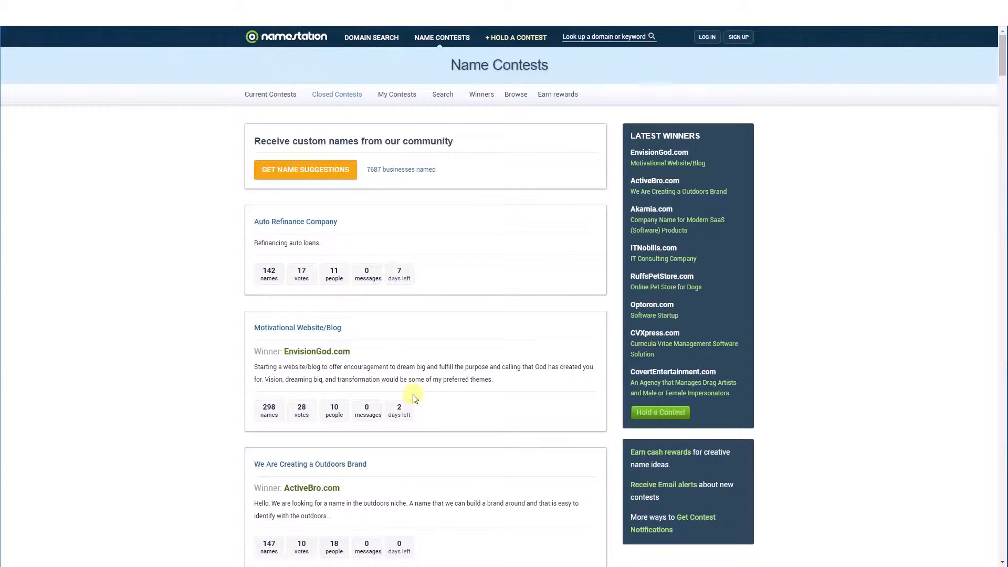
pyautogui.scroll(-4, 329, 401)
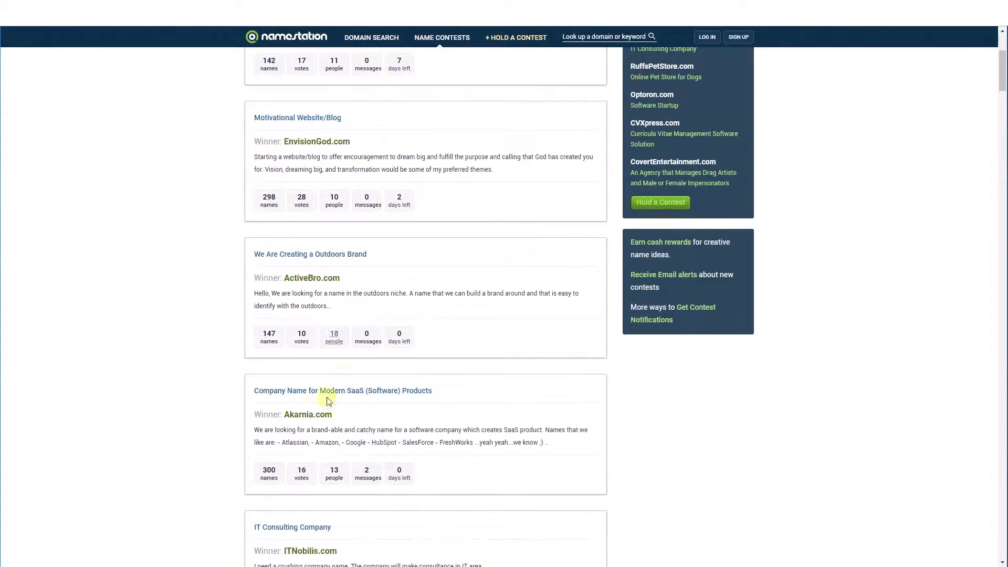
pyautogui.scroll(-6, 350, 401)
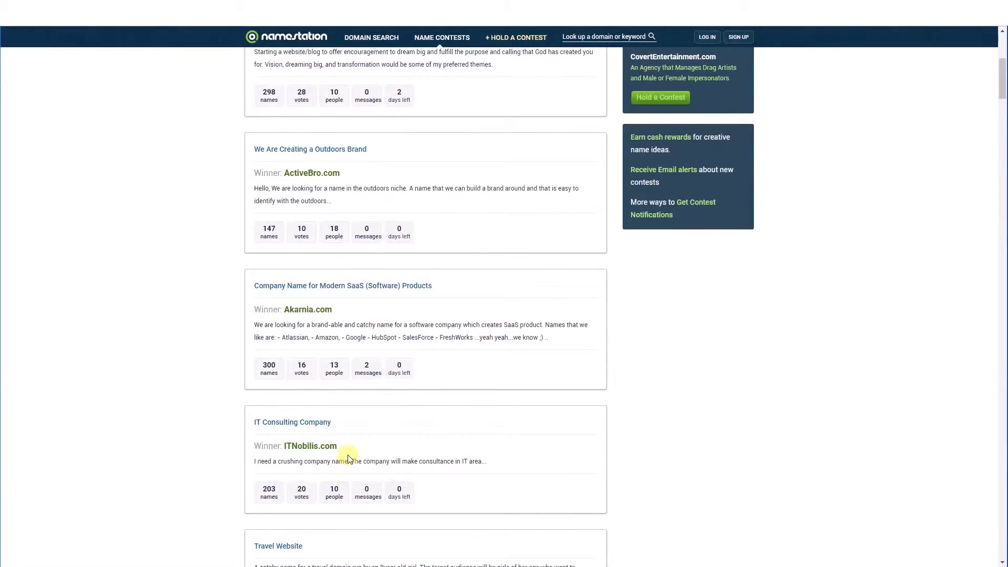
pyautogui.scroll(-4, 361, 429)
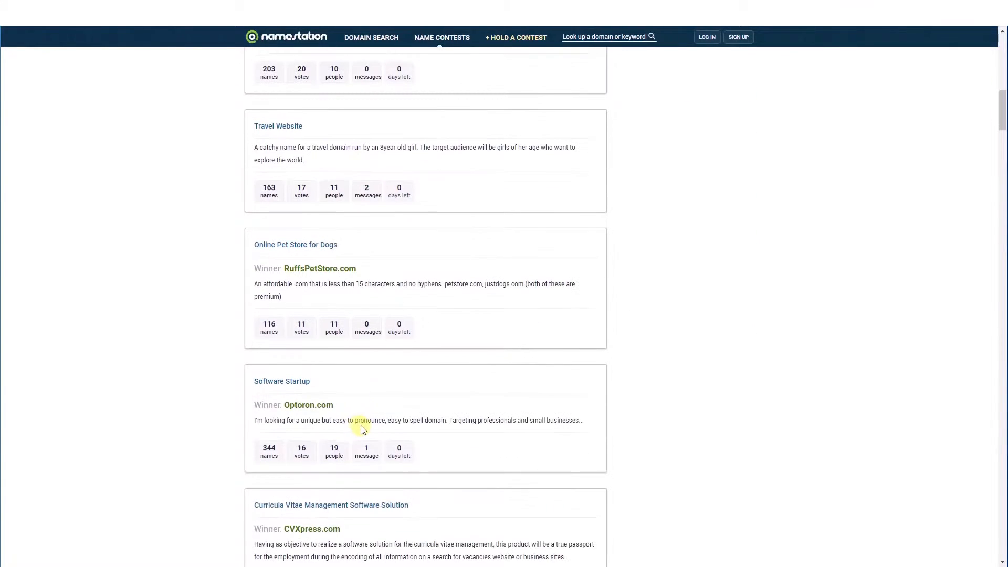
# Step: Look over the winning names of the closed contests and open the entries of the Botanical Skin Care Product Company contest
pyautogui.scroll(8, 316, 407)
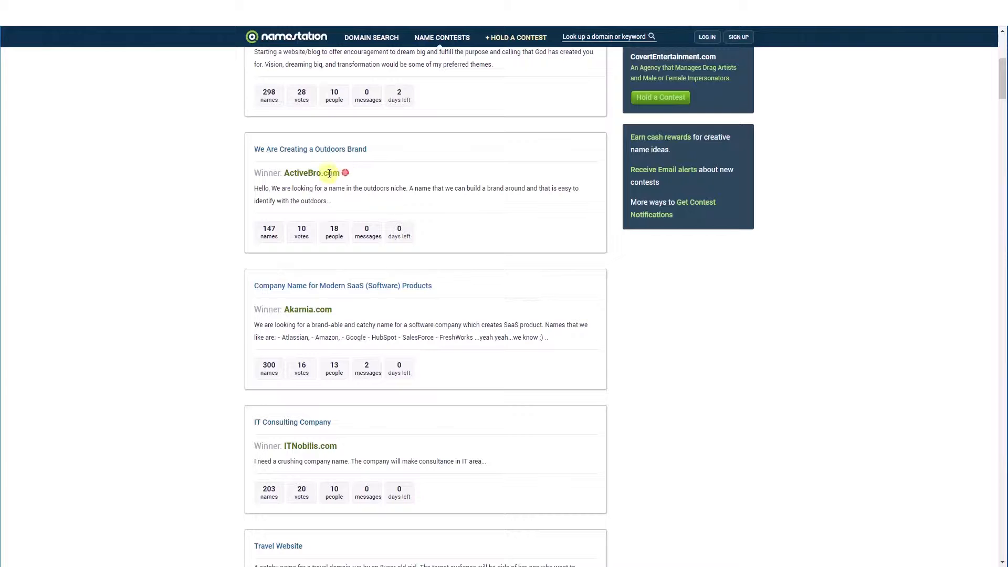
pyautogui.moveTo(344, 174); pyautogui.dragTo(286, 173)
pyautogui.click(315, 329)
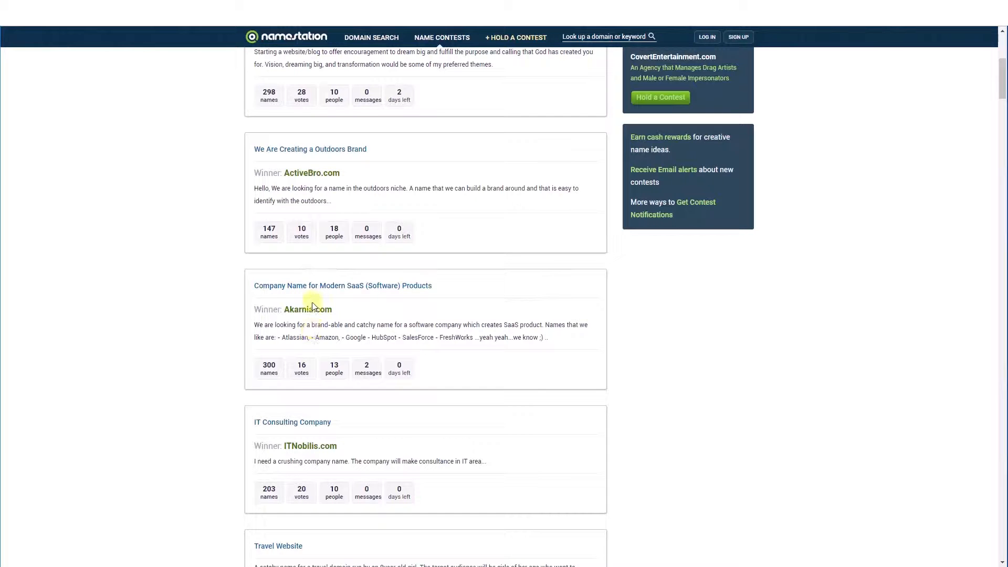
pyautogui.scroll(-13, 368, 378)
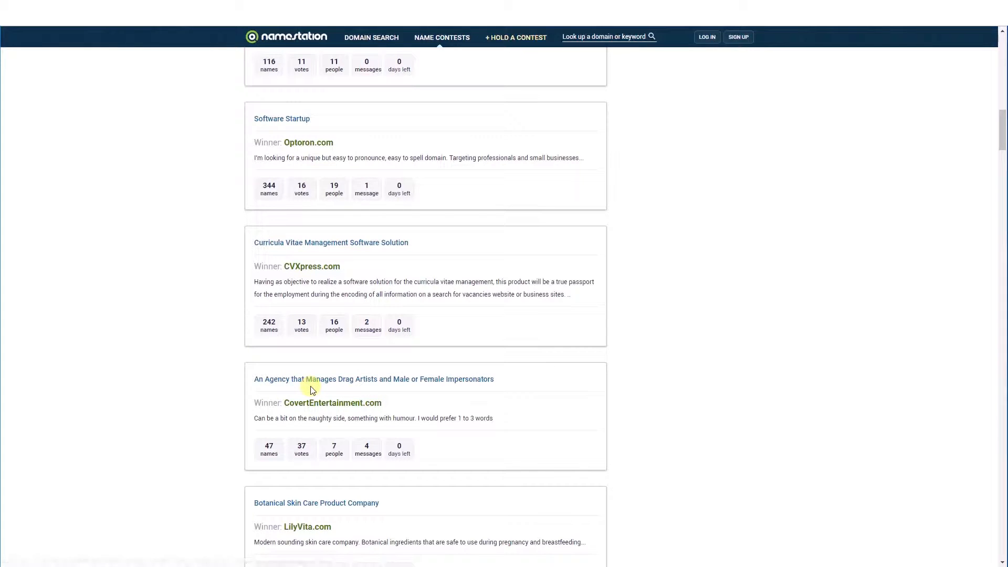
pyautogui.scroll(-3, 410, 389)
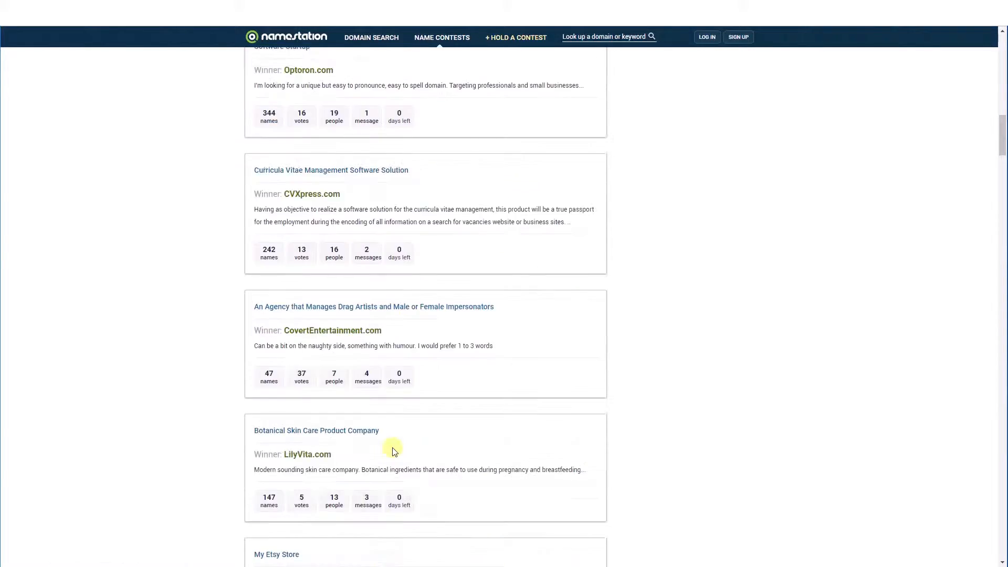
pyautogui.click(313, 347)
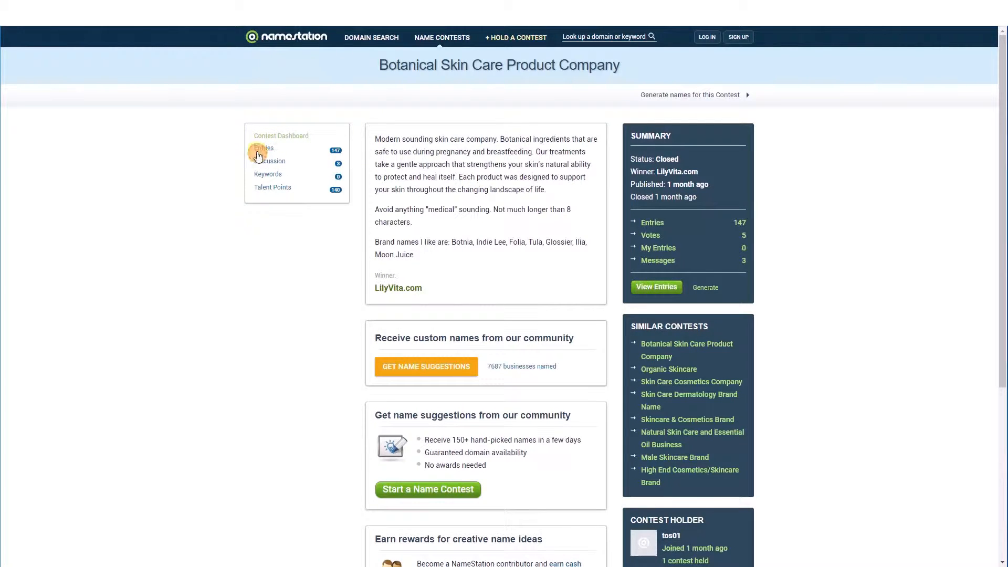
pyautogui.click(258, 152)
# Step: Read through the names submitted to the Botanical Skin Care Product Company contest
pyautogui.scroll(-10, 473, 399)
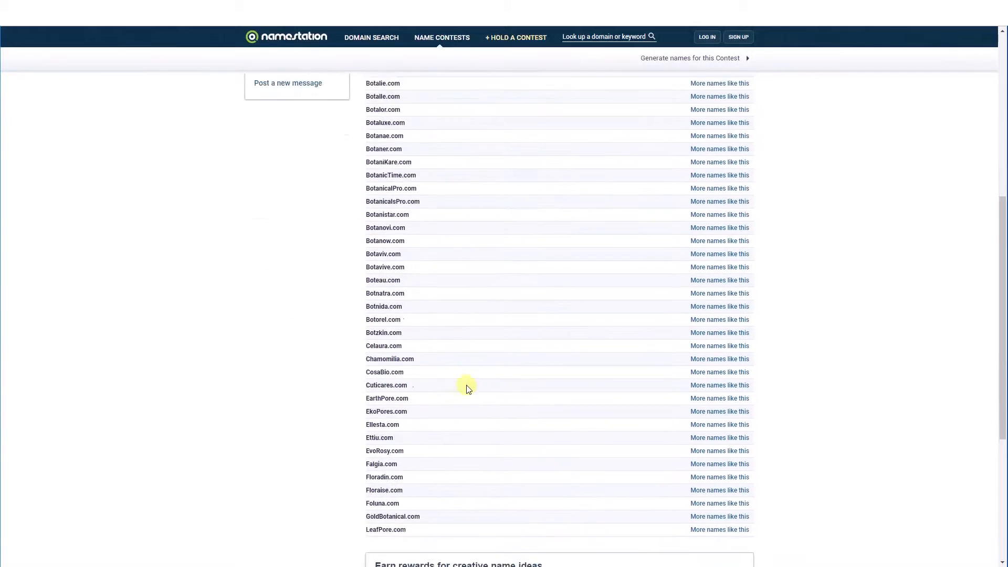
pyautogui.scroll(-6, 469, 389)
pyautogui.scroll(4, 466, 448)
pyautogui.scroll(-1, 457, 393)
pyautogui.scroll(1, 480, 412)
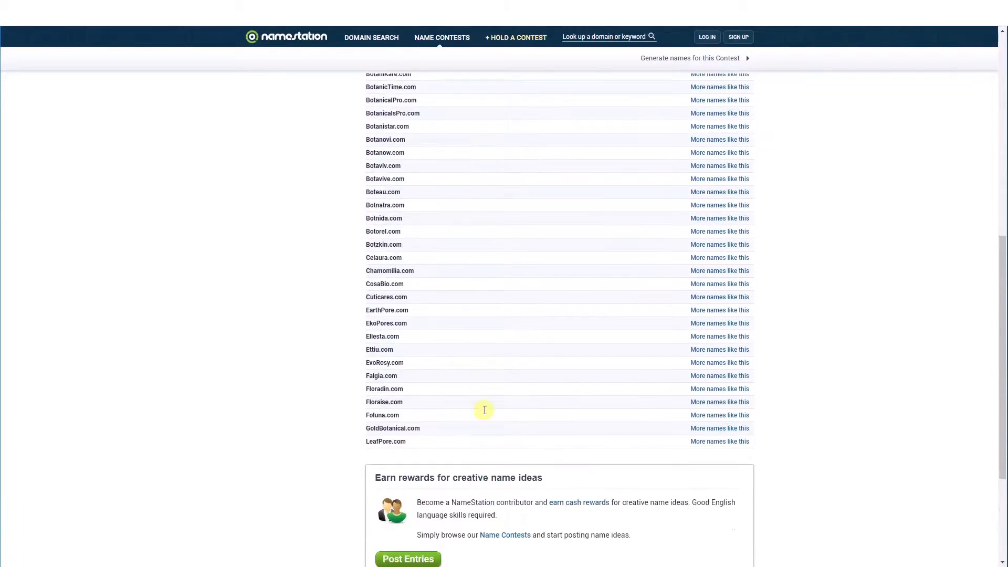
pyautogui.scroll(6, 475, 336)
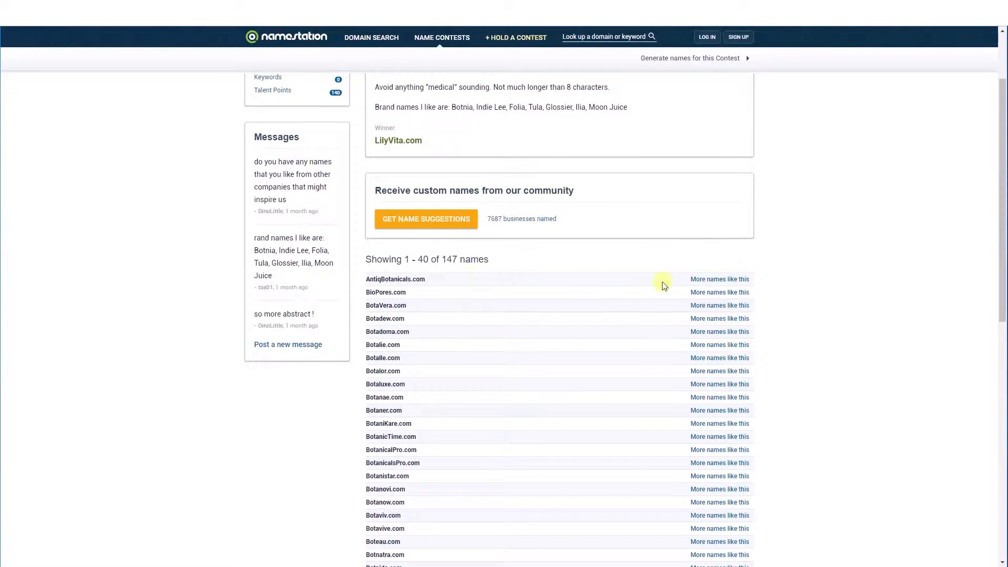
pyautogui.scroll(2, 604, 378)
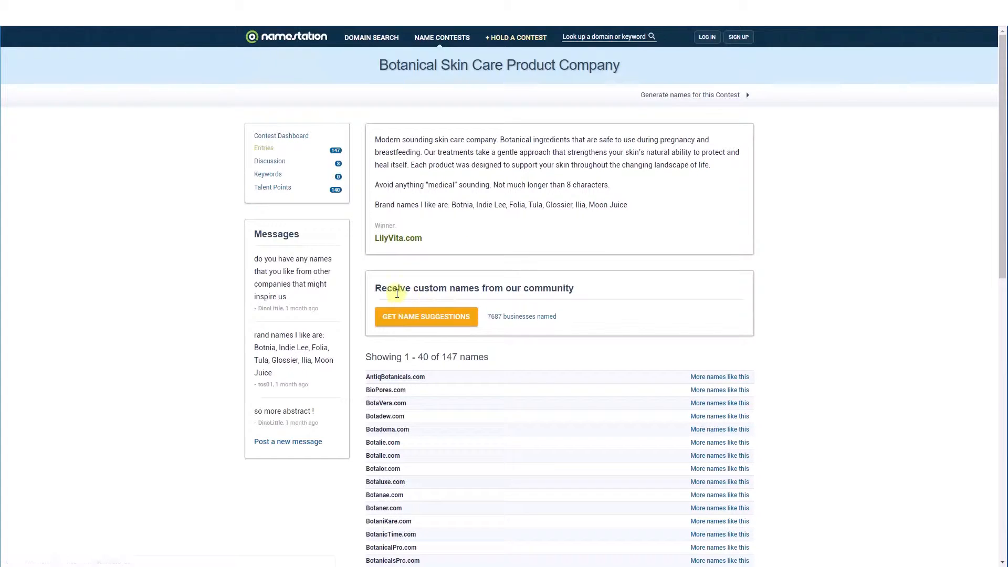
# Step: Generate domain names for the botanical skin care contest and look through the suggestions
pyautogui.moveTo(635, 98); pyautogui.dragTo(734, 96)
pyautogui.click(622, 97)
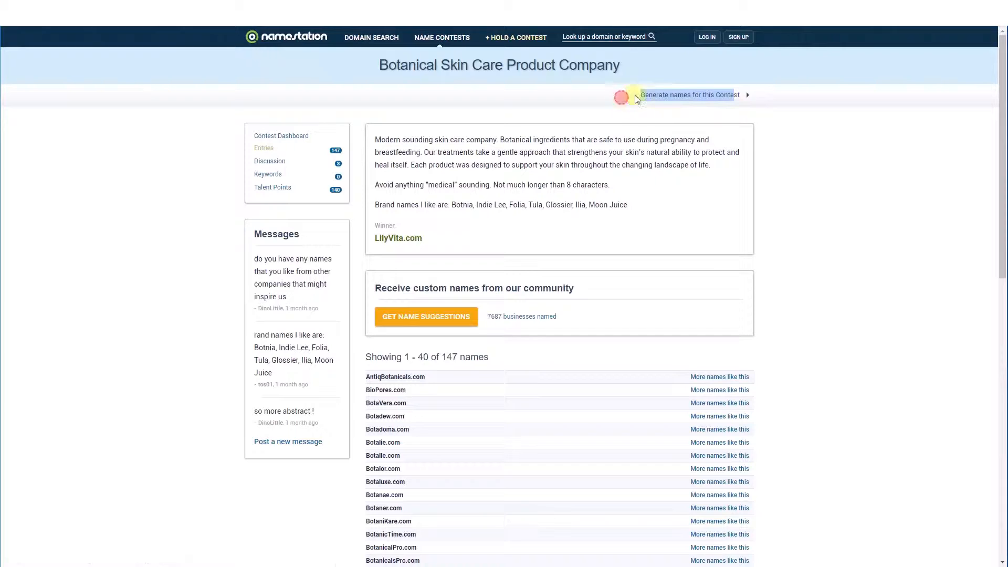
pyautogui.click(660, 96)
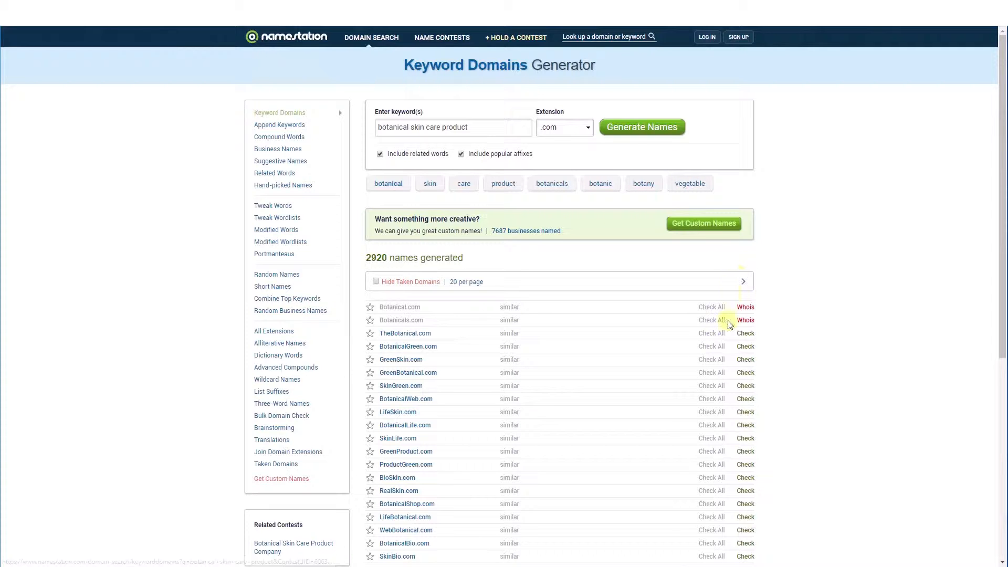
pyautogui.scroll(-5, 493, 380)
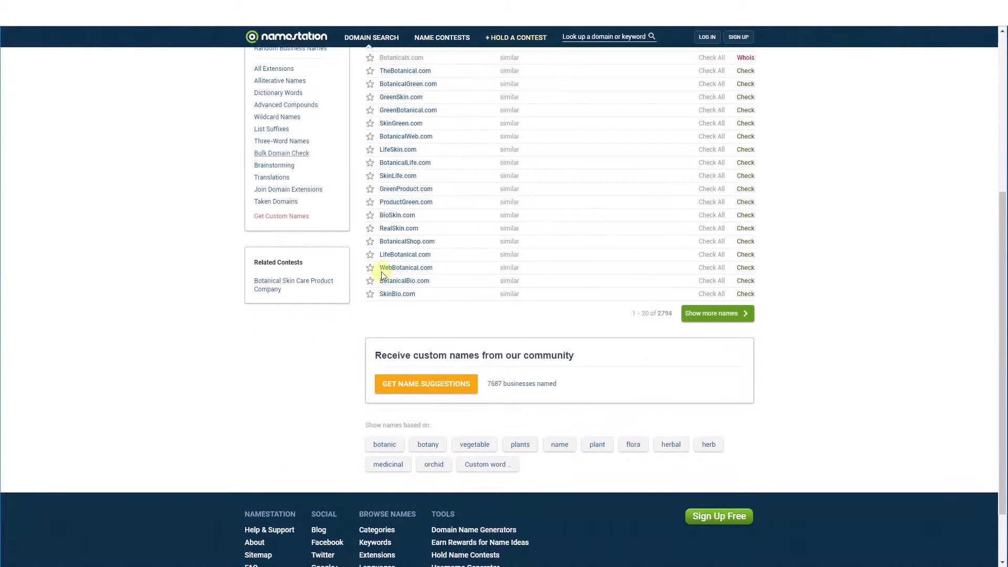
pyautogui.scroll(2, 603, 341)
pyautogui.scroll(2, 604, 342)
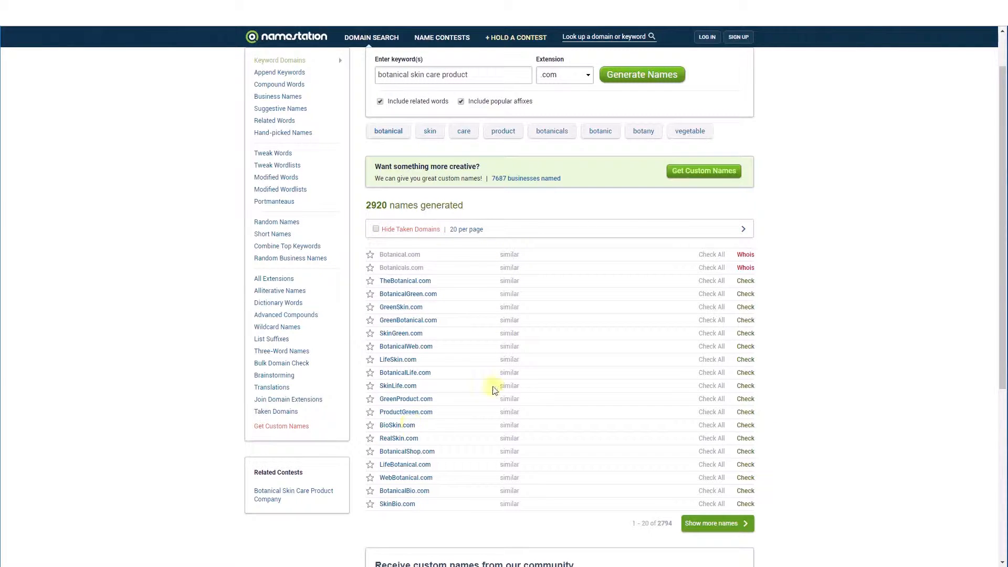
pyautogui.scroll(2, 450, 308)
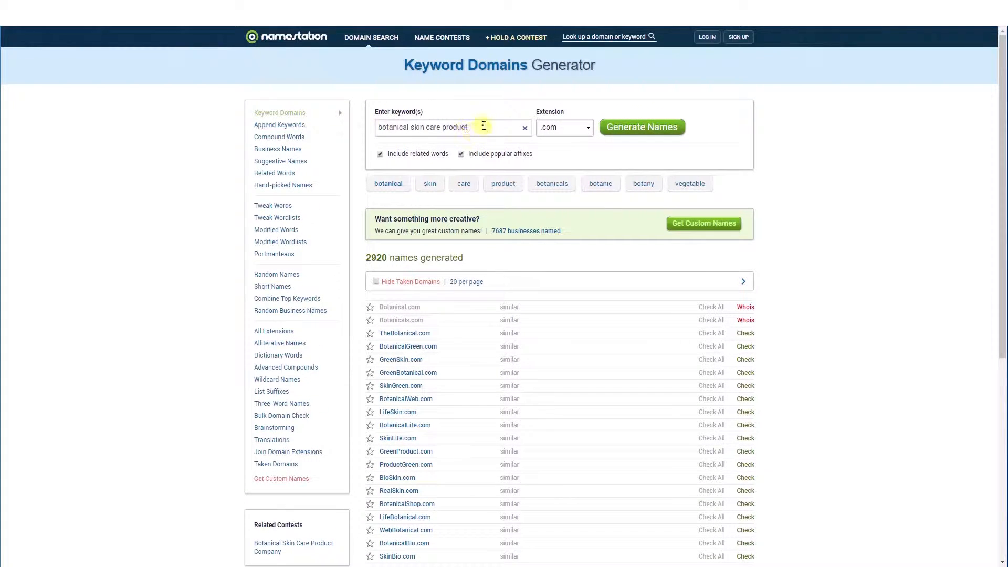
# Step: Replace the keyword with "Health", generate .com domain names from it and review the first page
pyautogui.tripleClick(484, 125)
pyautogui.press('BackSpace')
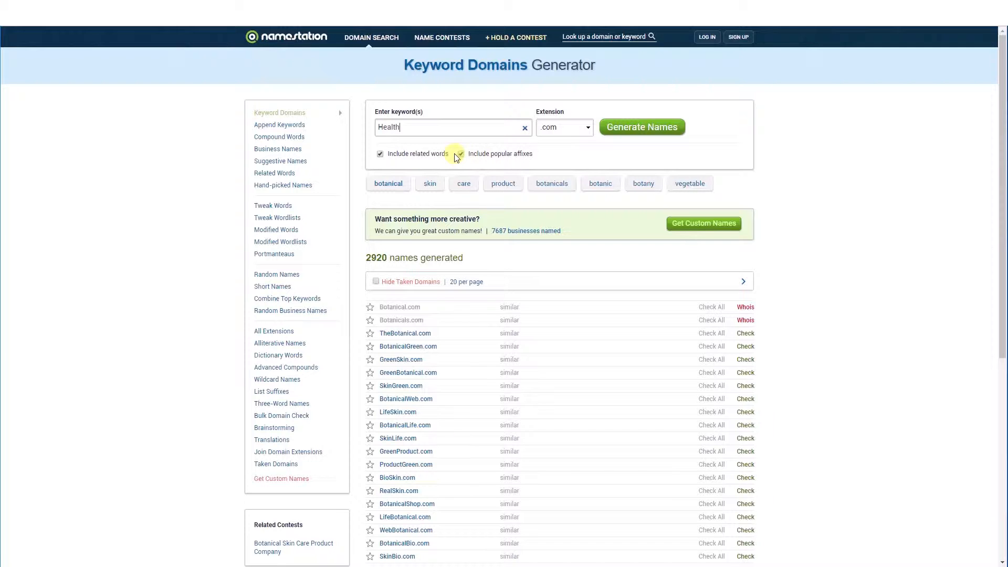
pyautogui.click(641, 127)
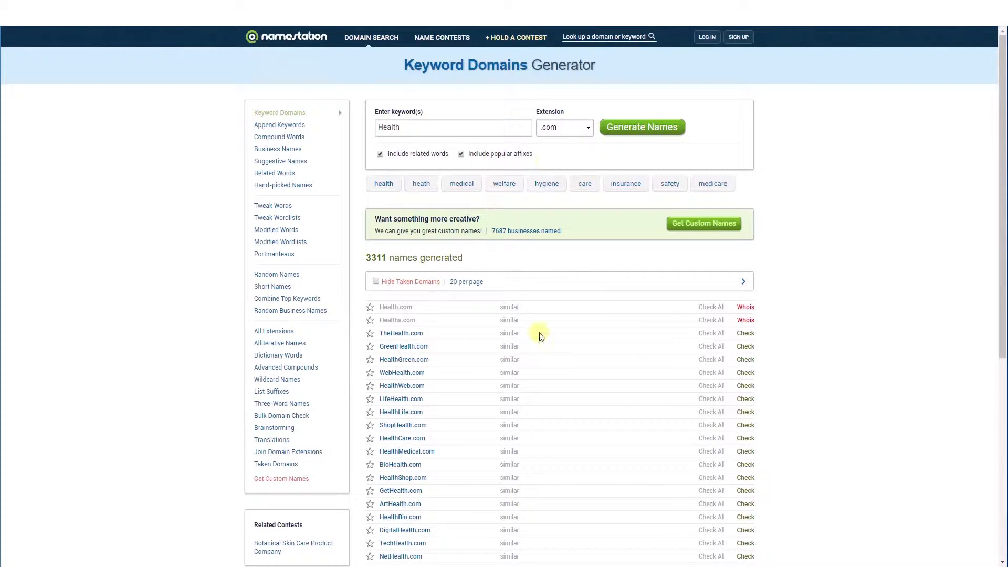
pyautogui.scroll(-3, 548, 441)
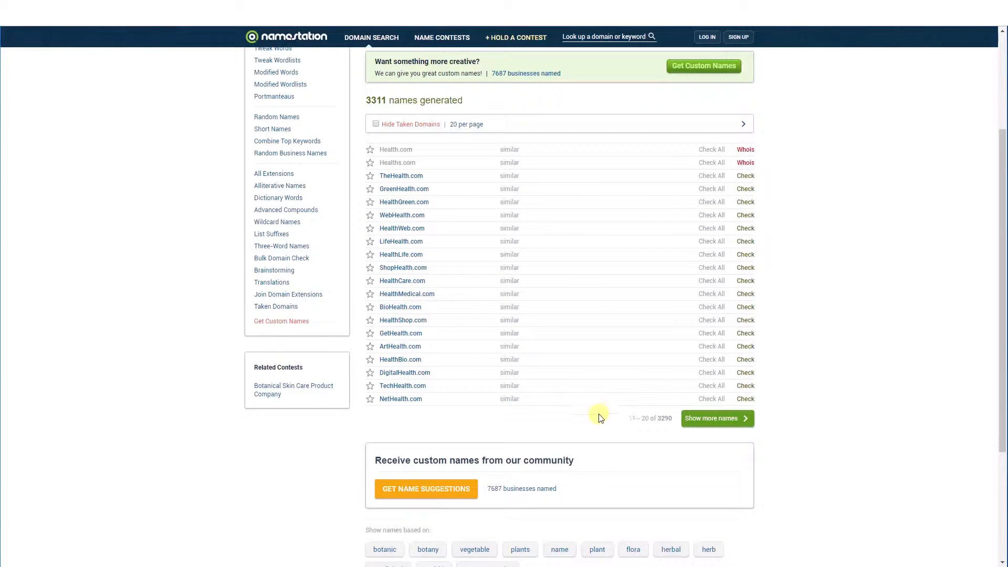
pyautogui.scroll(3, 578, 400)
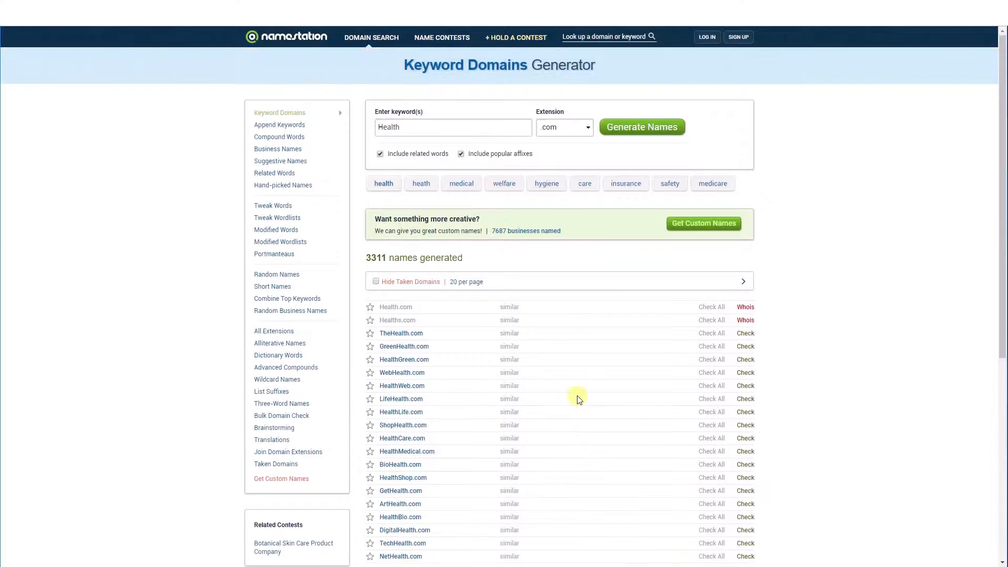
# Step: Try to hide the taken domains, read the free account offer and close it
pyautogui.click(377, 281)
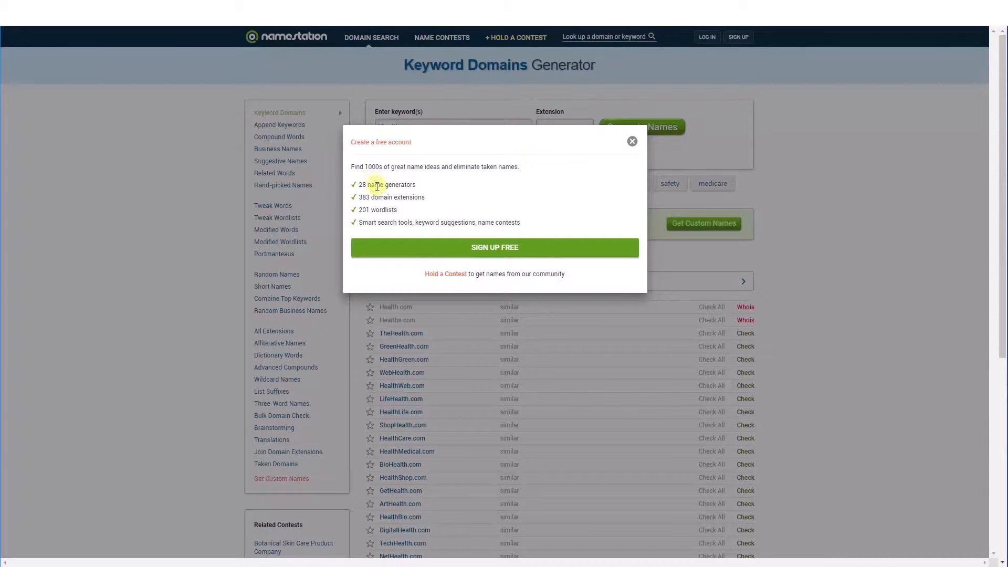
pyautogui.moveTo(355, 166); pyautogui.dragTo(427, 162)
pyautogui.click(409, 178)
pyautogui.click(631, 142)
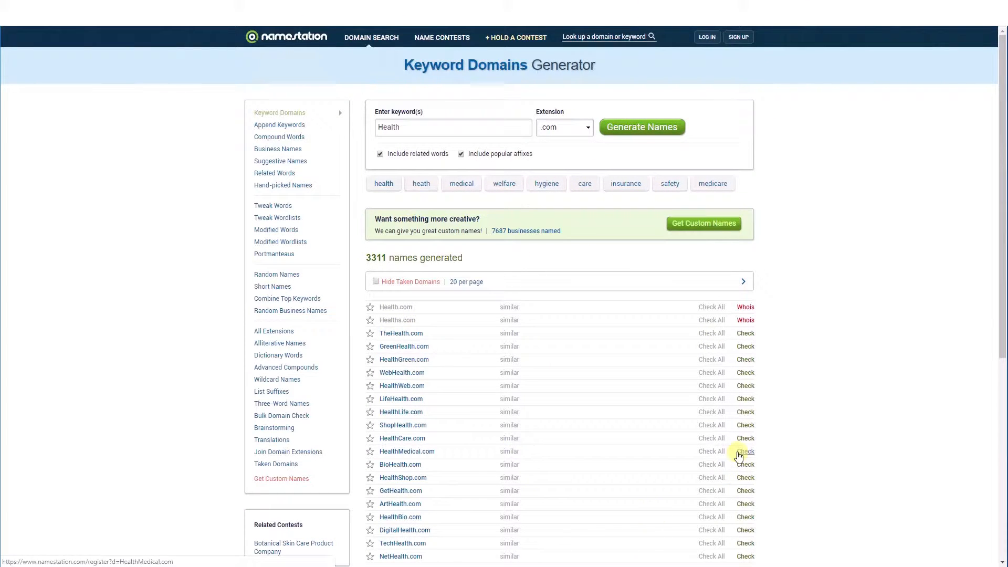
# Step: Show the second and third pages of generated Health names and look through them
pyautogui.scroll(-4, 475, 433)
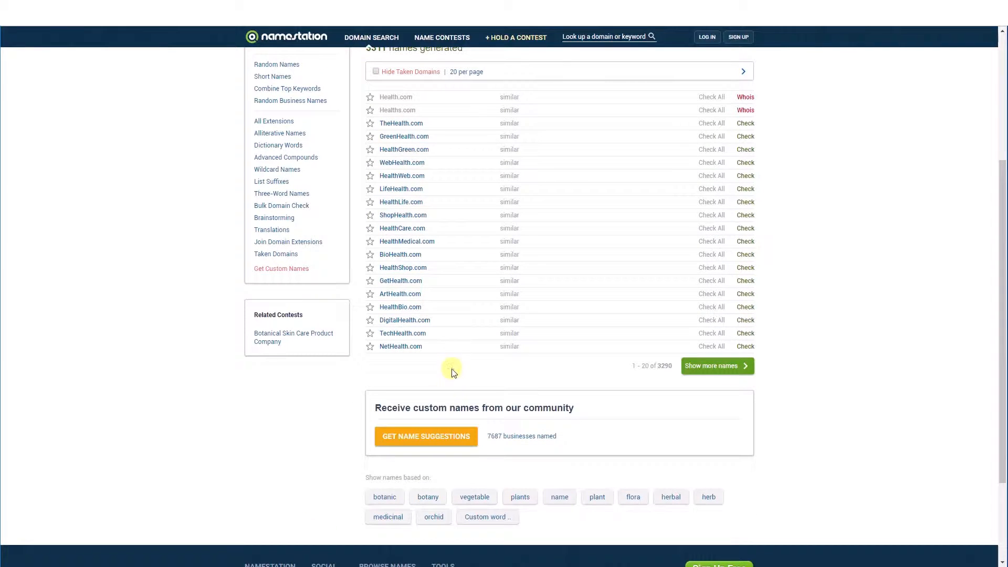
pyautogui.click(723, 367)
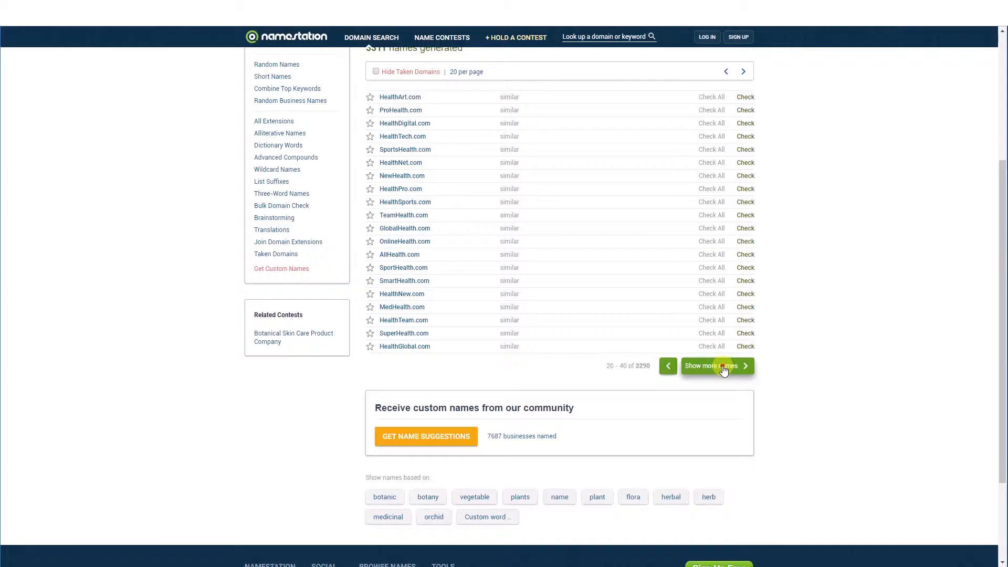
pyautogui.click(723, 367)
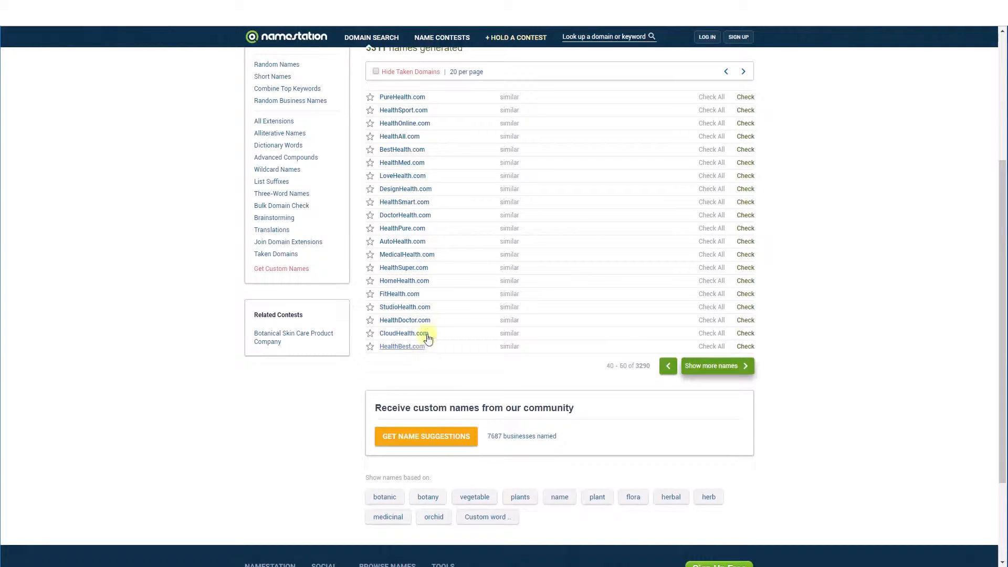
pyautogui.scroll(2, 455, 336)
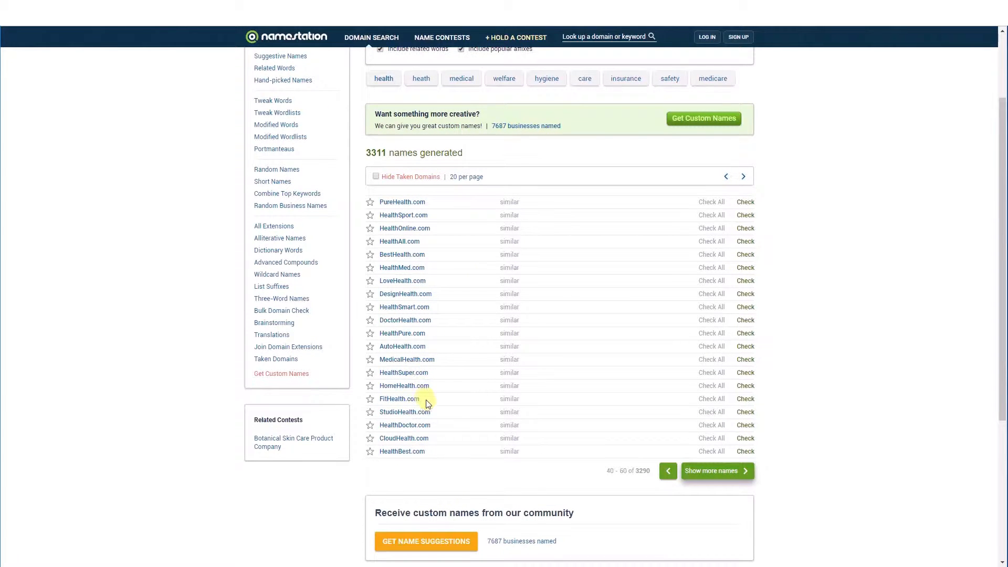
# Step: Copy FitHealth.com from the generated names into the blank Notepad document and move its window clear of the list
pyautogui.moveTo(427, 402); pyautogui.dragTo(384, 399)
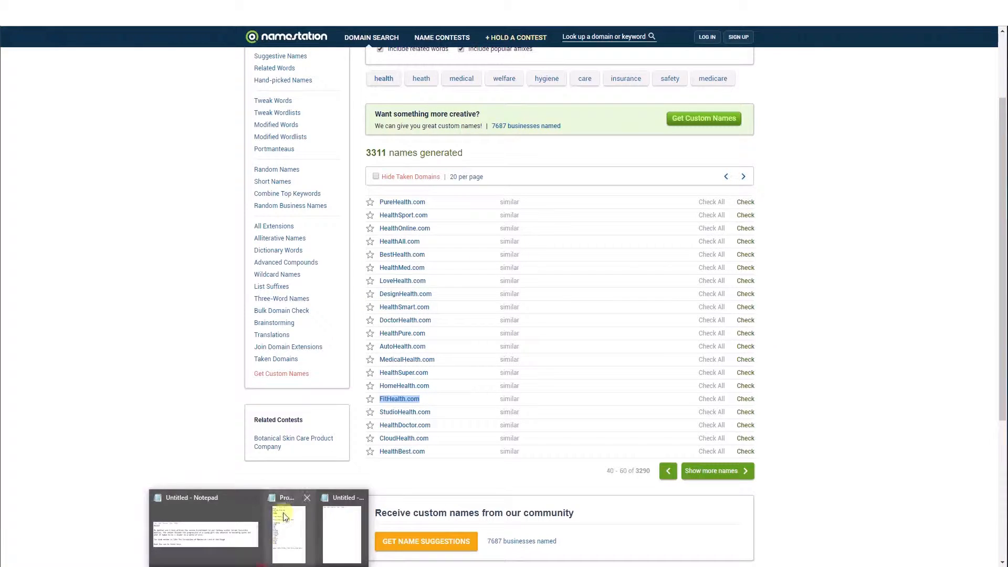
pyautogui.moveTo(261, 563)
pyautogui.click(331, 525)
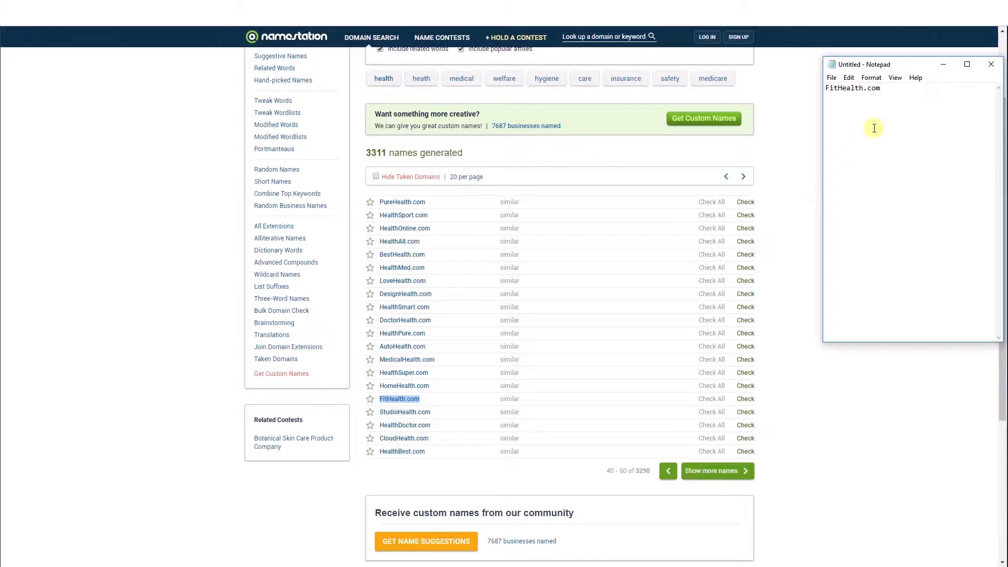
pyautogui.moveTo(885, 69); pyautogui.dragTo(916, 61)
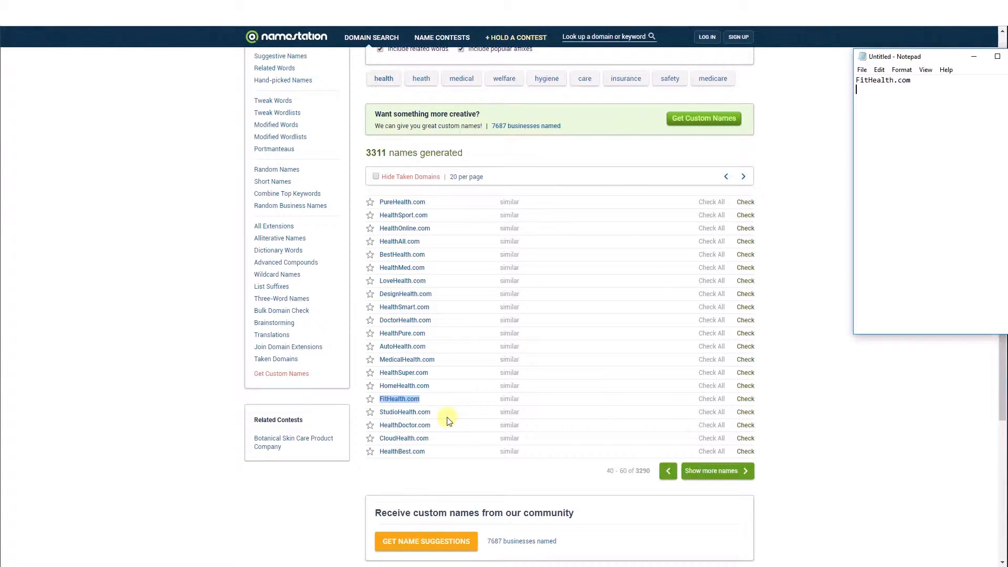
# Step: Add StudioHealth.com and PureHealth.com from the generated names to the Notepad list, each on its own line
pyautogui.moveTo(445, 418); pyautogui.dragTo(380, 416)
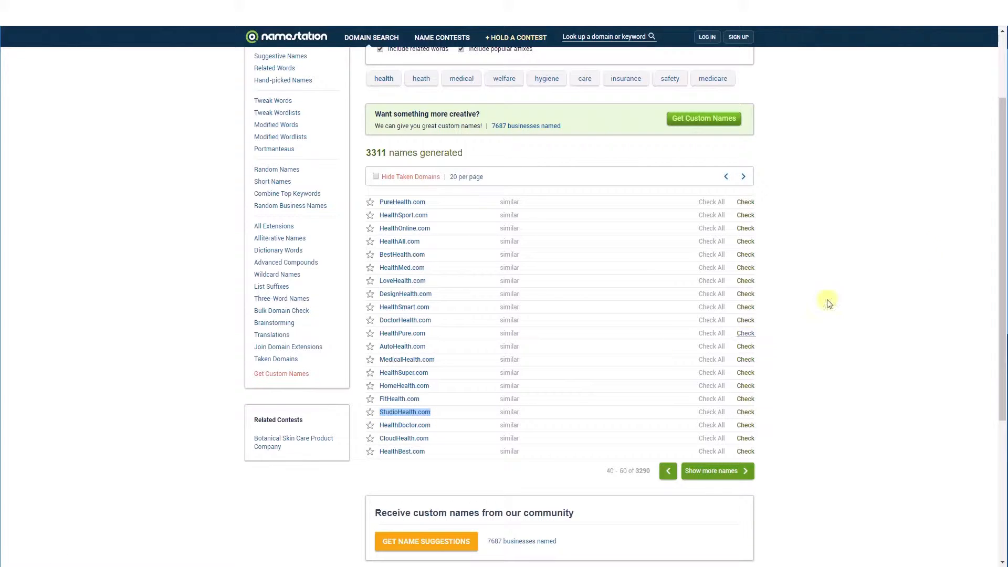
pyautogui.hotkey('alt', 'Tab')
pyautogui.write('StudioHealth.com')
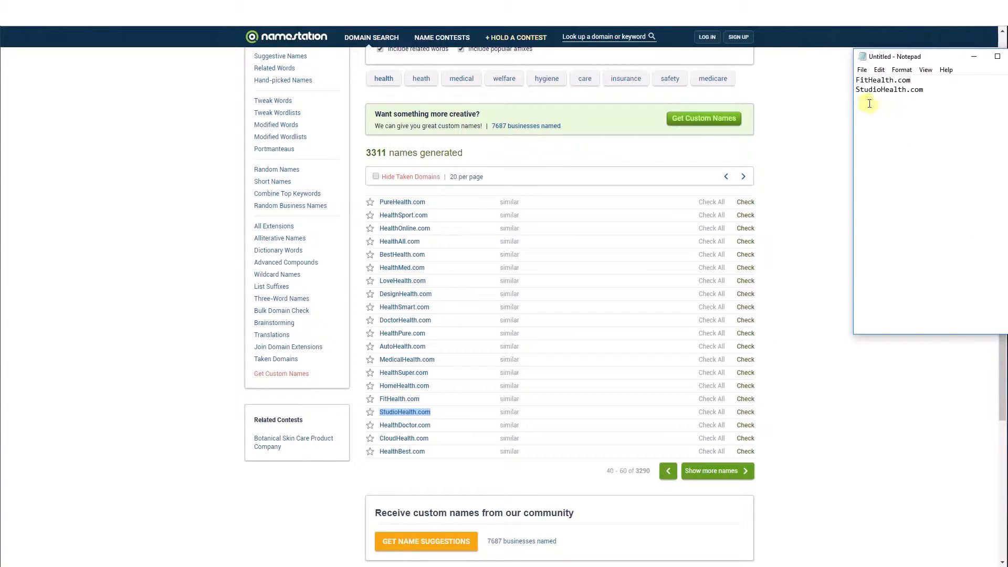
pyautogui.moveTo(445, 203); pyautogui.dragTo(379, 204)
pyautogui.hotkey('ctrl', 'c')
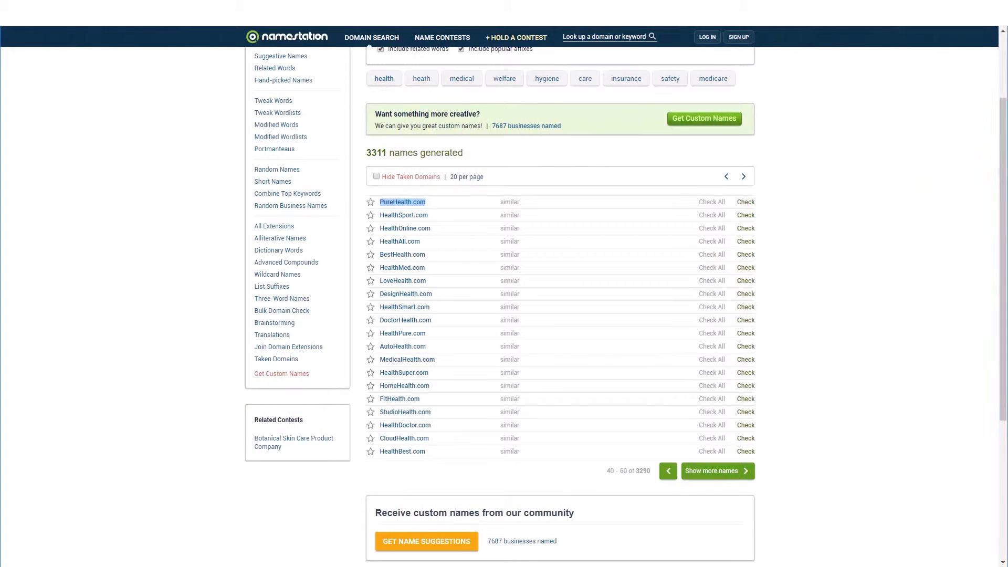
pyautogui.hotkey('alt', 'Tab')
pyautogui.hotkey('ctrl', 'v')
pyautogui.click(772, 425)
# Step: Set the generator's domain extension to .co and look at the other extensions on offer
pyautogui.scroll(2, 583, 267)
pyautogui.click(566, 131)
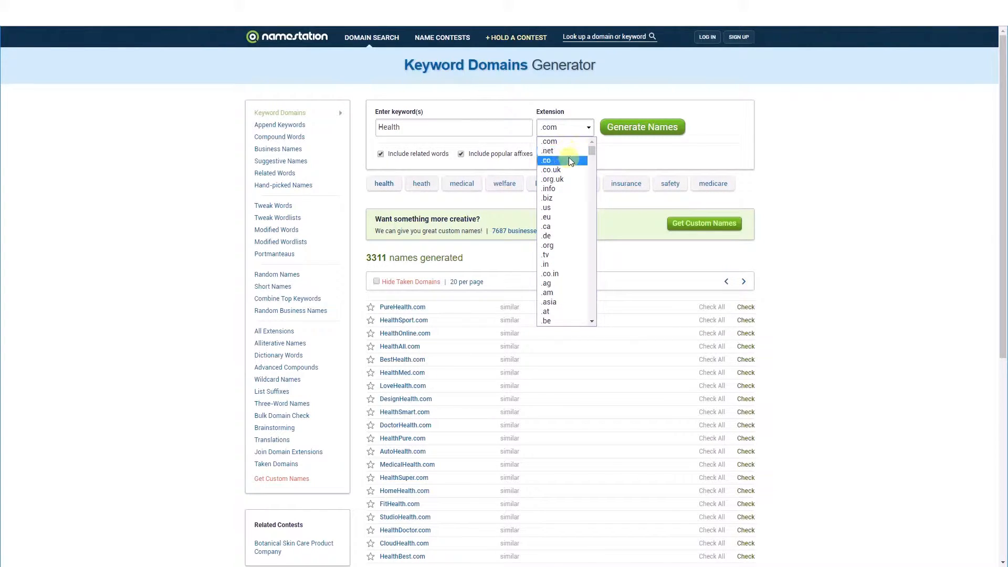
pyautogui.click(568, 160)
pyautogui.click(633, 138)
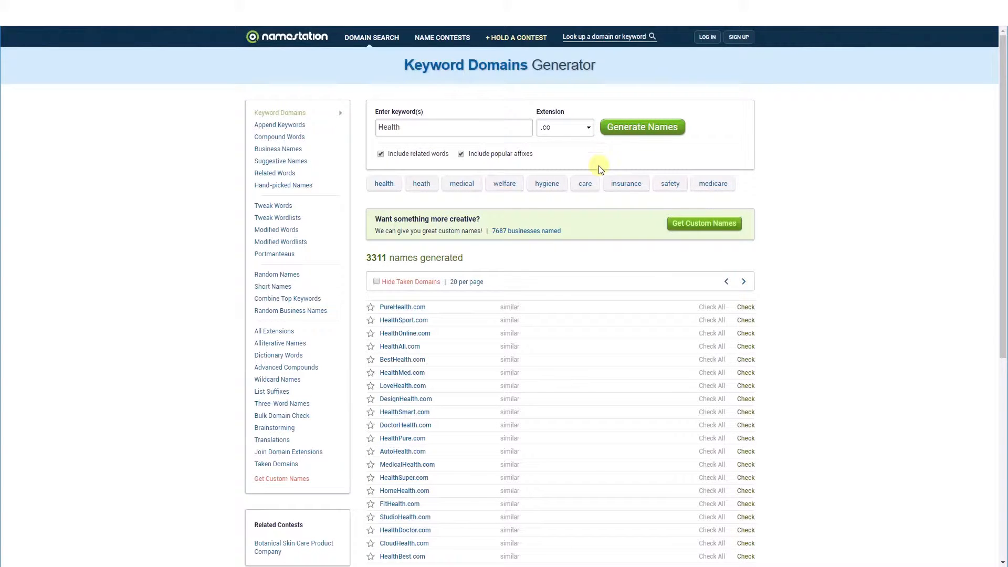
pyautogui.click(560, 131)
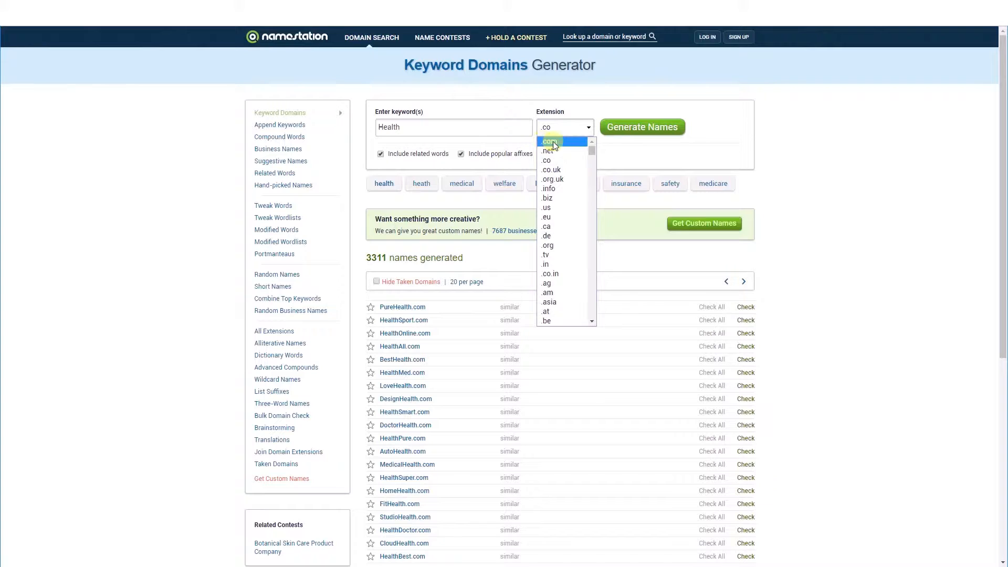
pyautogui.click(709, 126)
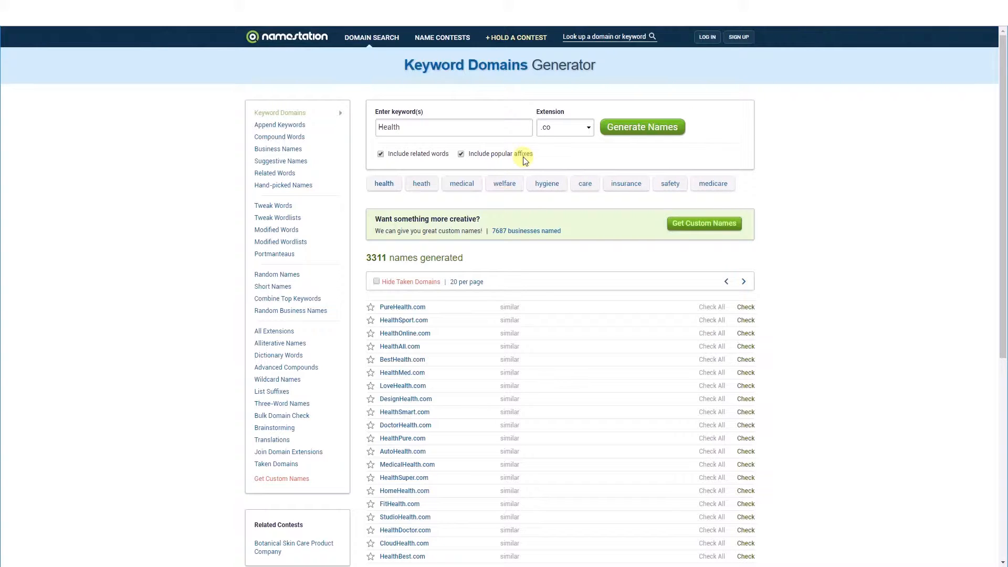
# Step: Set the domain extension back to .com and regenerate the names for "Health"
pyautogui.click(561, 135)
pyautogui.click(551, 128)
pyautogui.click(561, 134)
pyautogui.click(566, 140)
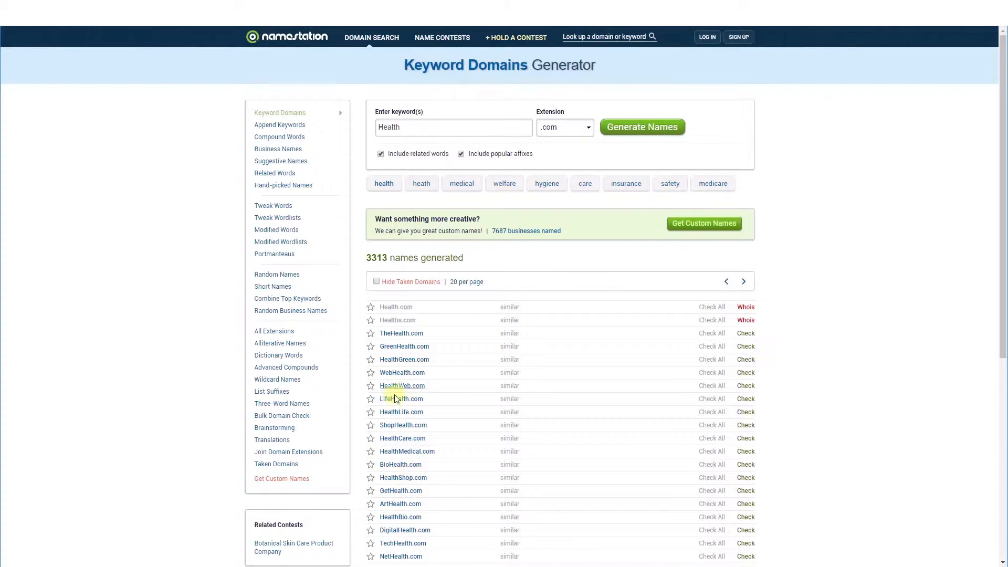
# Step: Show the next page of generated Health names and compare it with the Notepad list
pyautogui.scroll(-3, 399, 400)
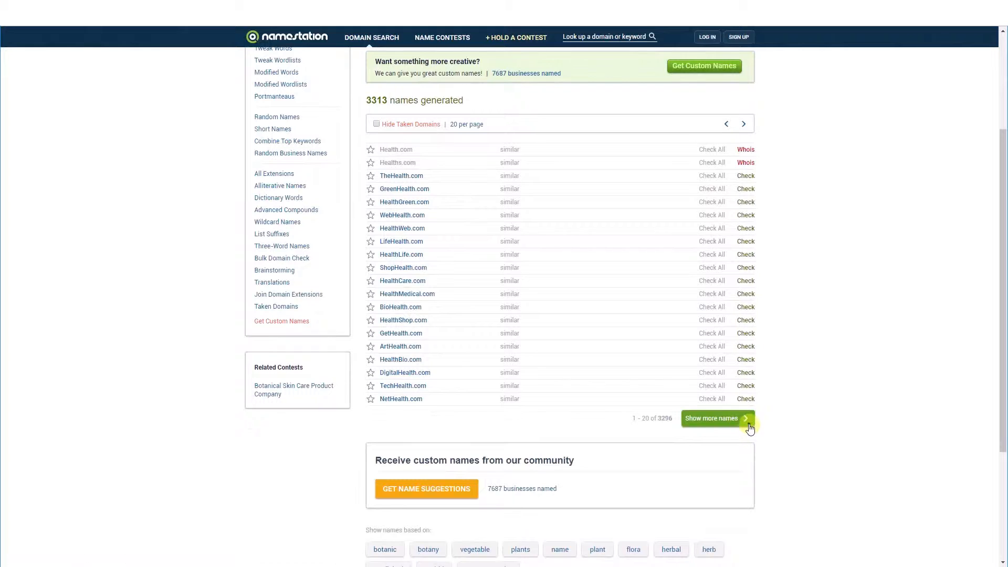
pyautogui.click(745, 419)
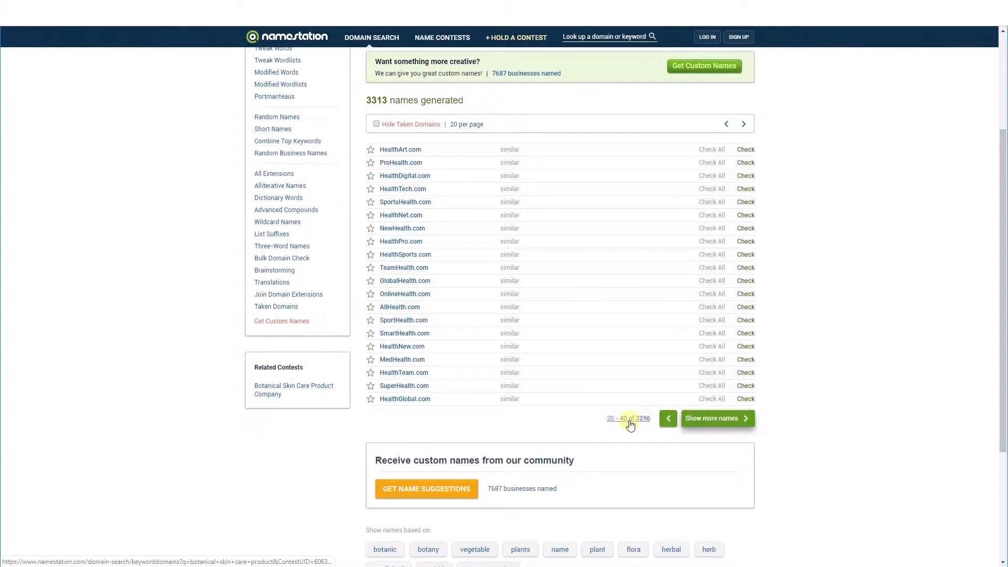
pyautogui.scroll(1, 634, 423)
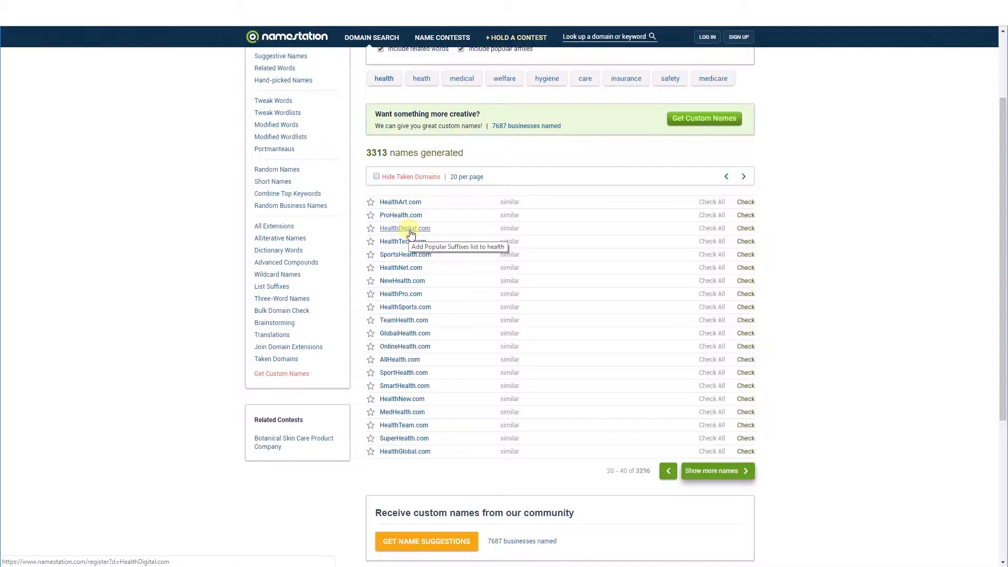
pyautogui.scroll(2, 509, 416)
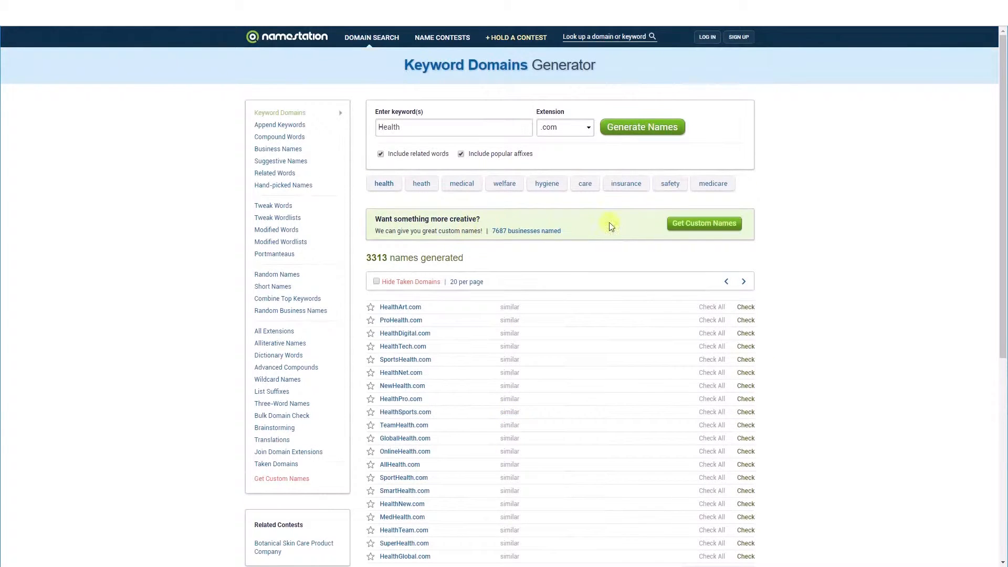
pyautogui.hotkey('alt', 'Tab')
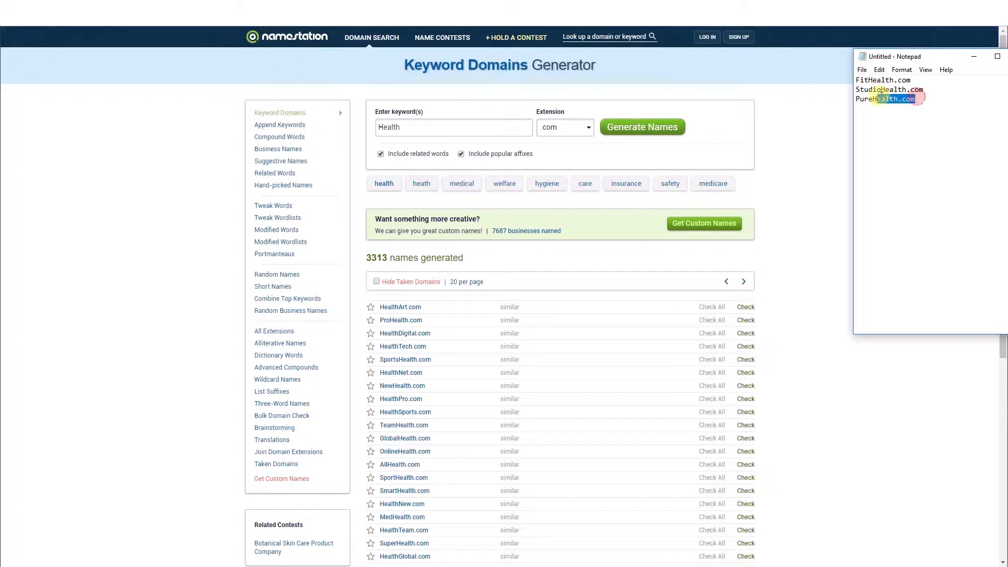
pyautogui.click(176, 256)
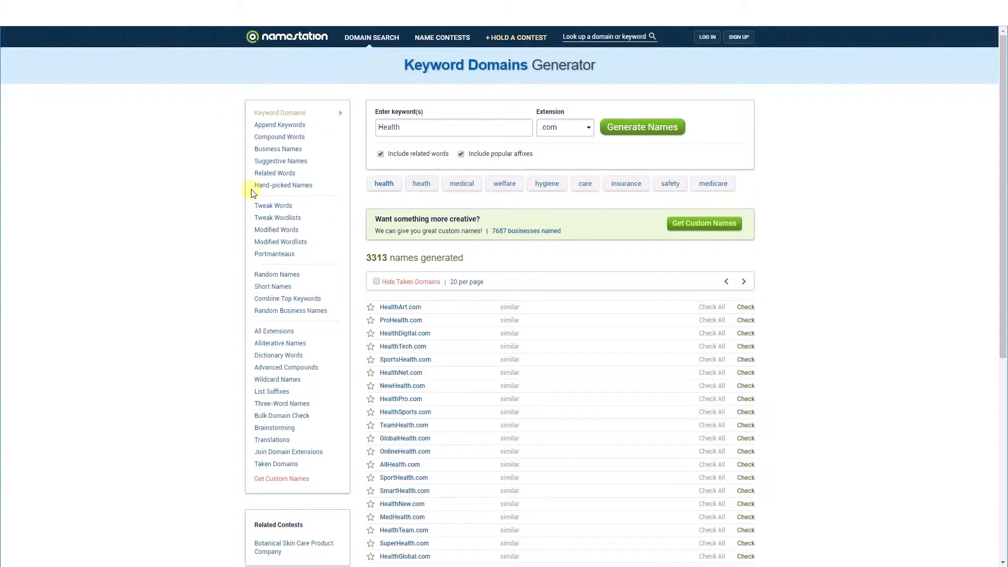
# Step: Switch to Namechk and look over the domain extensions and username sites it covers
pyautogui.click(168, 10)
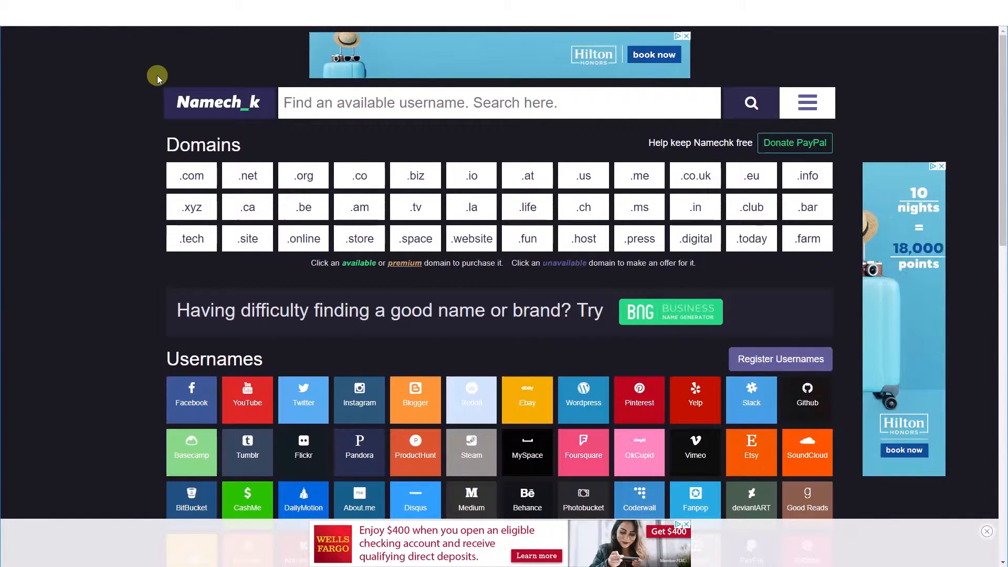
pyautogui.scroll(-7, 437, 306)
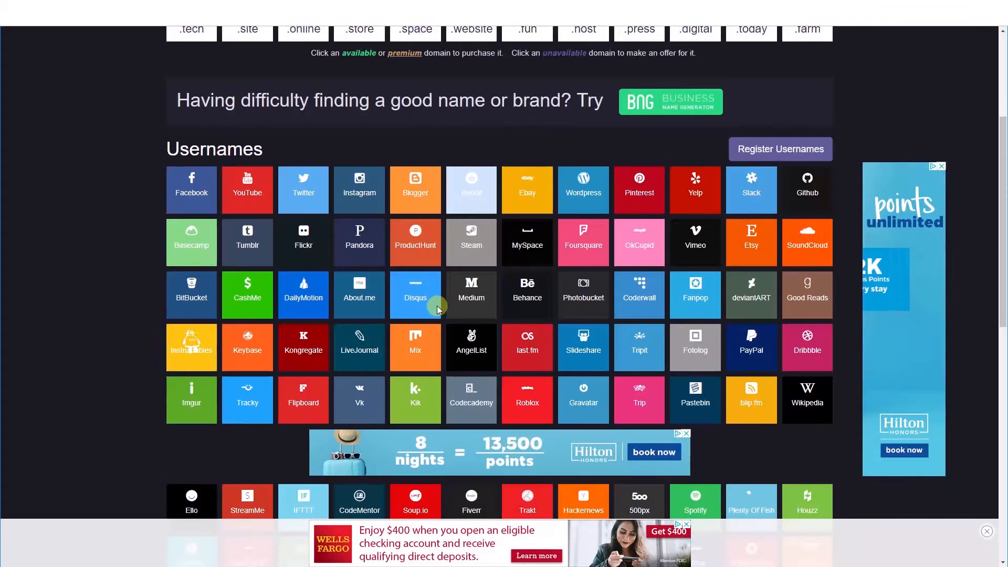
pyautogui.scroll(7, 428, 307)
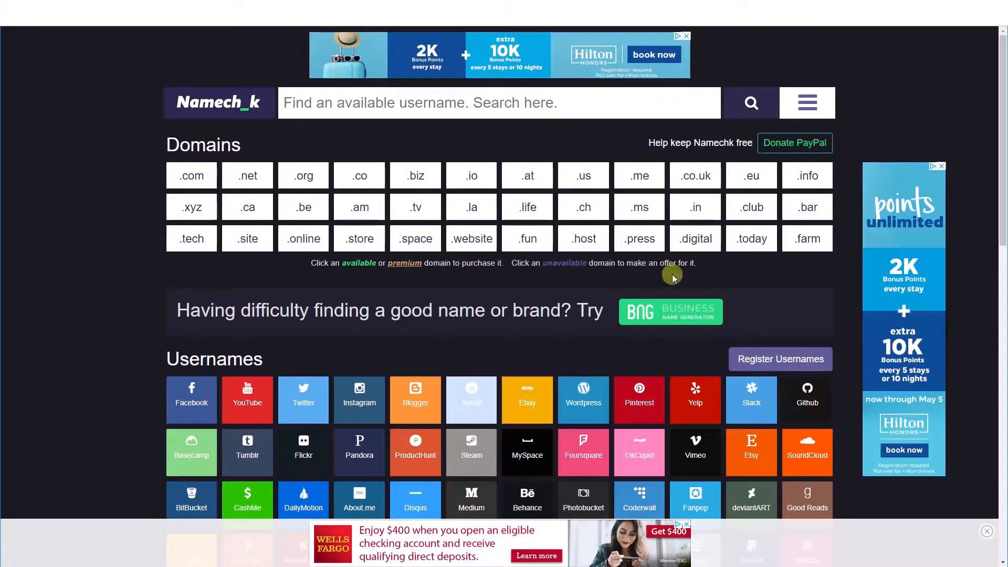
pyautogui.scroll(-1, 119, 241)
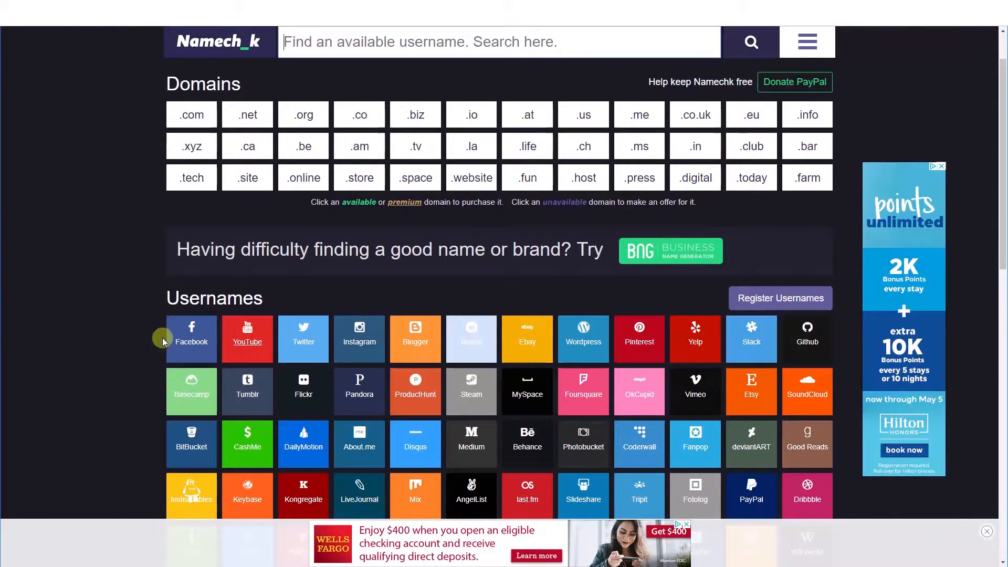
pyautogui.scroll(-5, 362, 428)
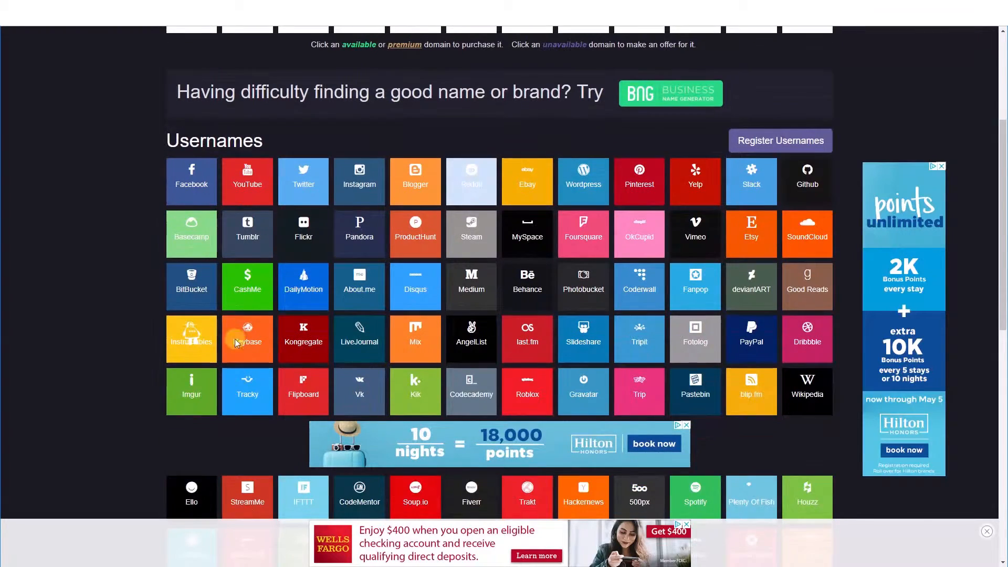
pyautogui.scroll(-3, 371, 376)
pyautogui.scroll(8, 364, 410)
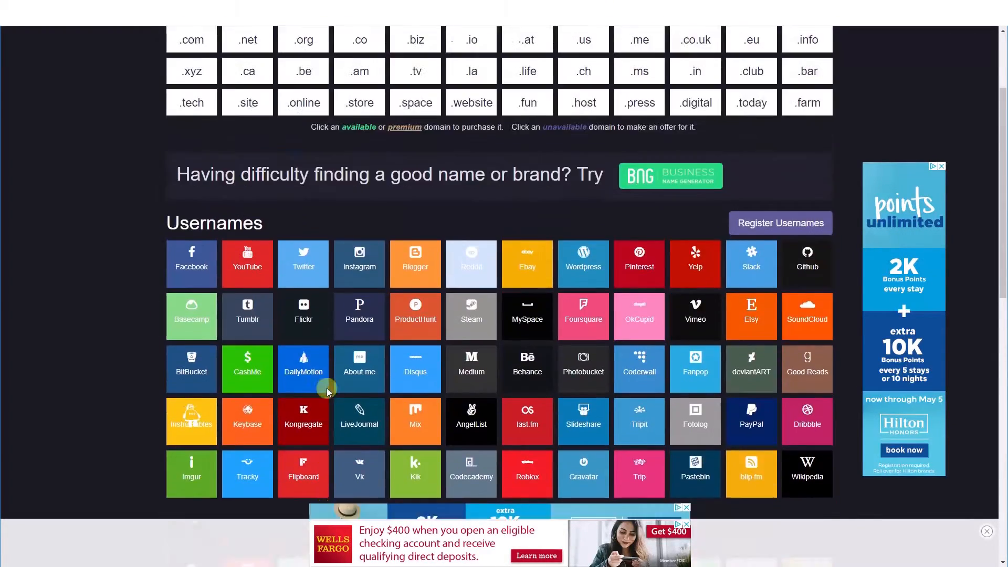
# Step: Copy PureHealth, without its .com ending, from the Notepad list into the Namechk search
pyautogui.hotkey('alt', 'Tab')
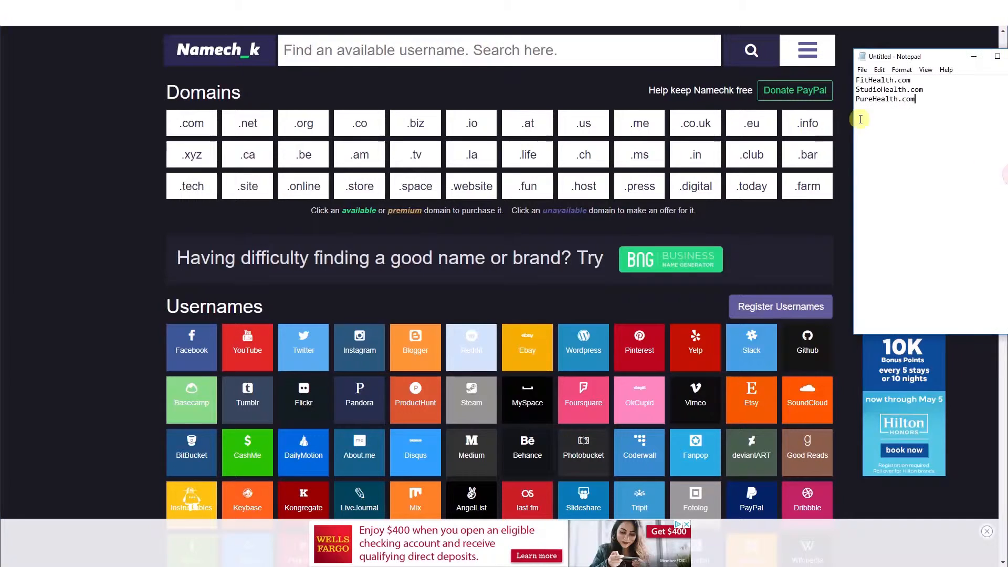
pyautogui.doubleClick(865, 100)
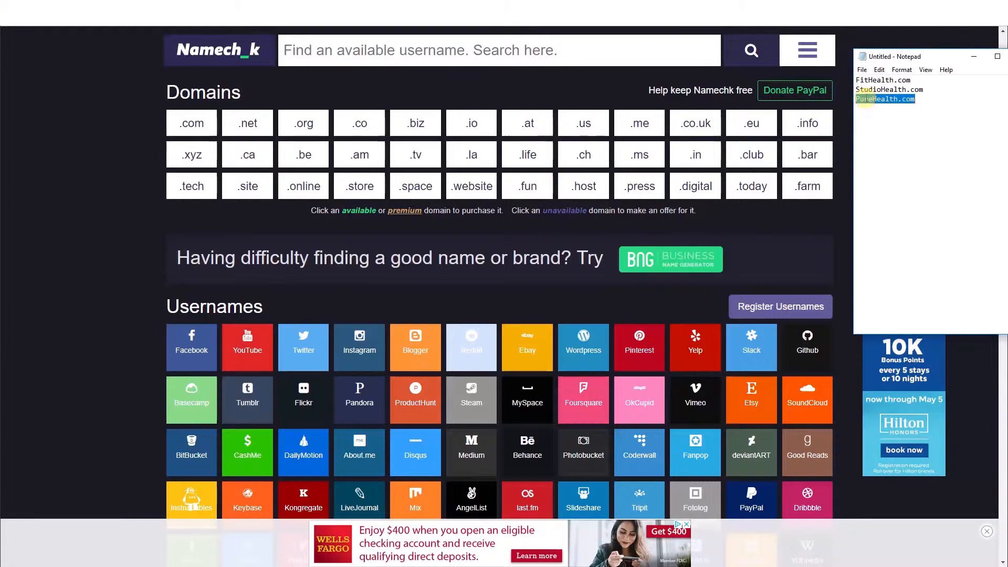
pyautogui.click(865, 99)
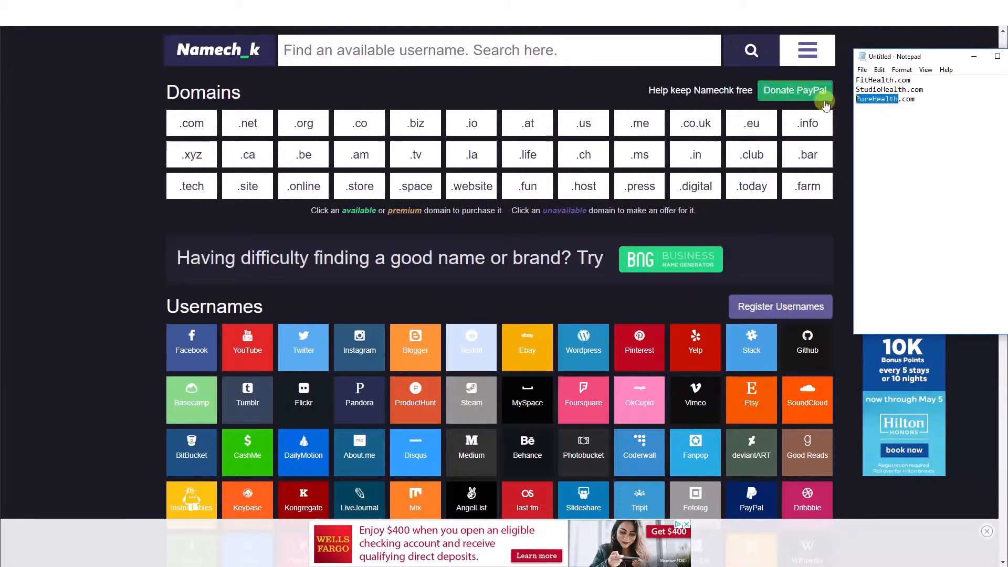
pyautogui.click(94, 219)
pyautogui.write('PureHealth')
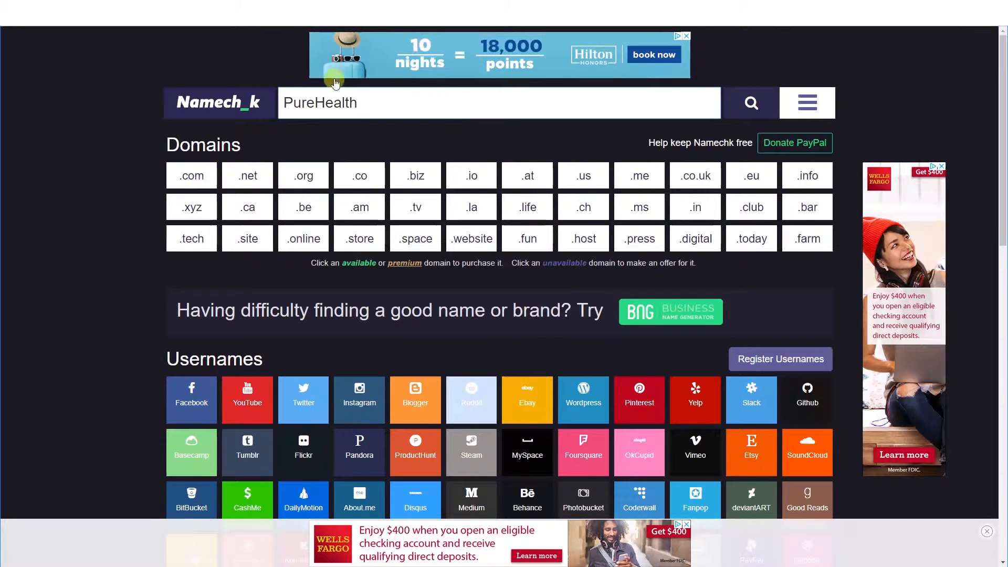
# Step: Copy the PureHealth search term, run the search and review its domain and username availability
pyautogui.moveTo(362, 104); pyautogui.dragTo(267, 115)
pyautogui.click(314, 103)
pyautogui.moveTo(372, 101); pyautogui.dragTo(269, 98)
pyautogui.hotkey('ctrl', 'c')
pyautogui.click(317, 103)
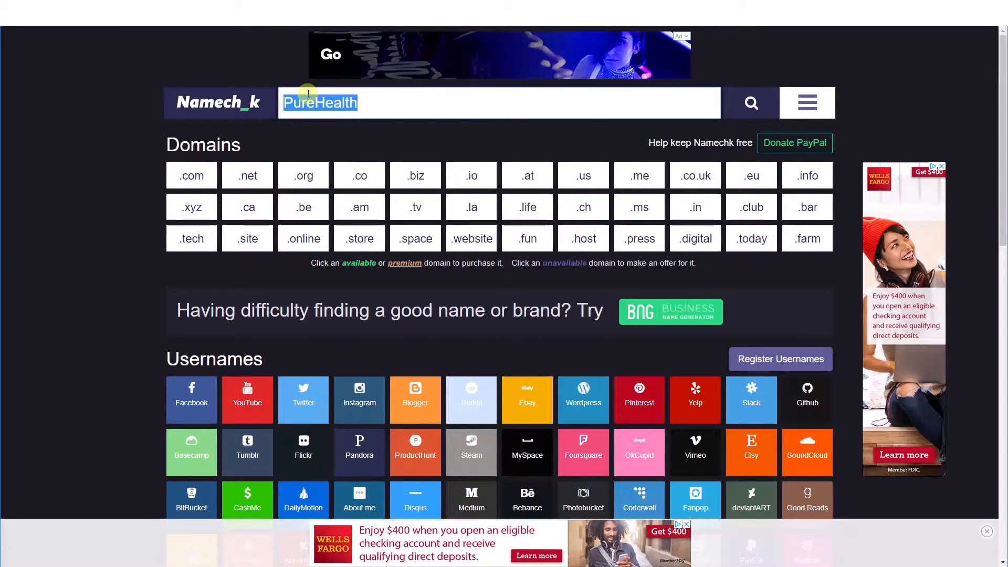
pyautogui.click(364, 106)
pyautogui.click(735, 102)
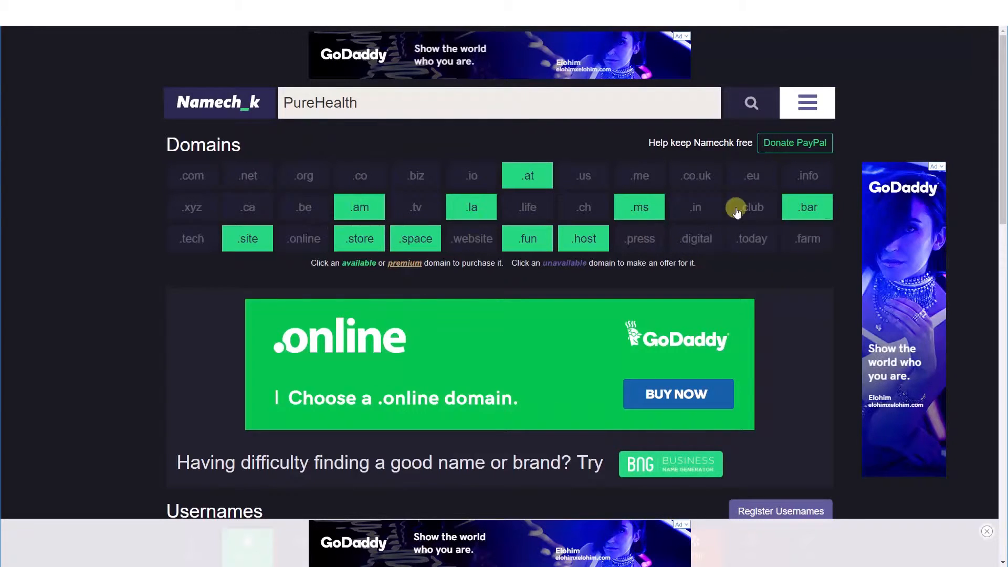
pyautogui.scroll(-5, 210, 291)
pyautogui.scroll(1, 173, 302)
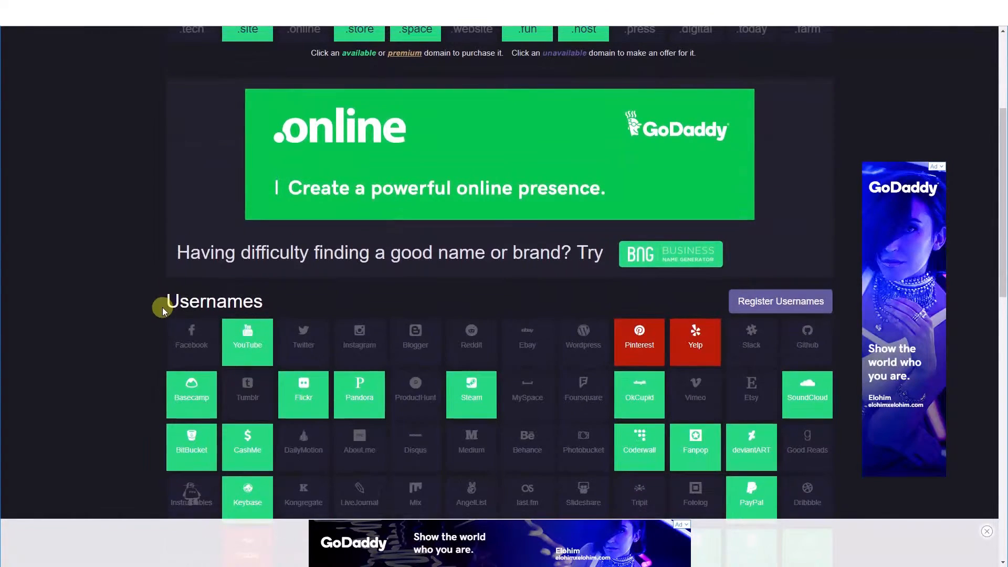
pyautogui.scroll(-1, 163, 307)
pyautogui.scroll(-1, 162, 307)
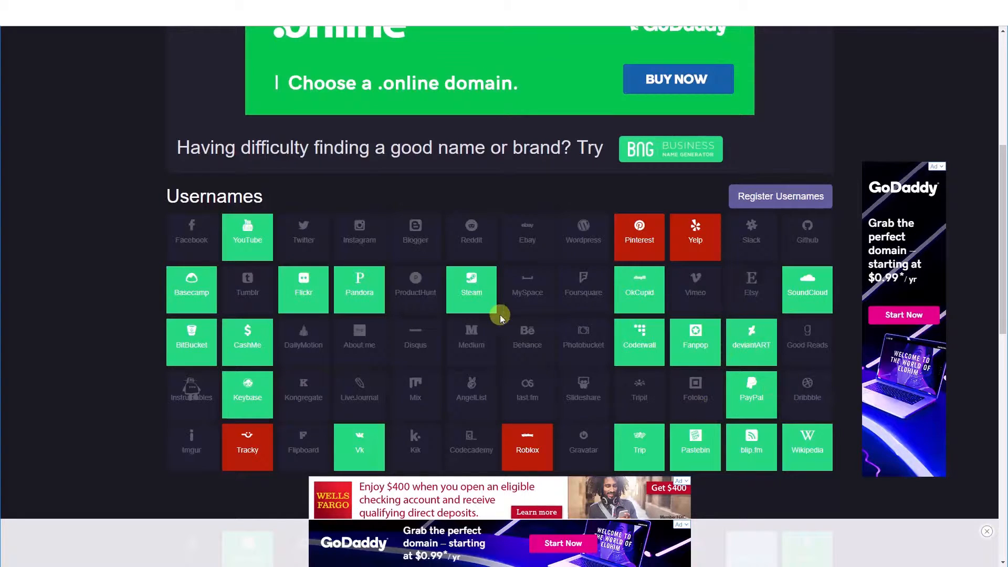
pyautogui.scroll(6, 210, 446)
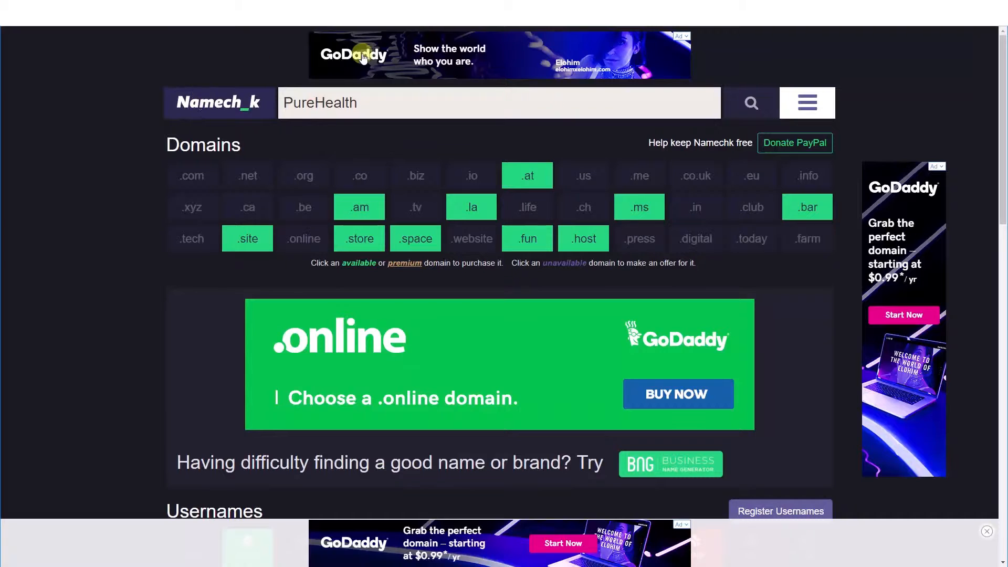
# Step: Reset Namechk to a blank search and check the variant spelling PureHealthh
pyautogui.click(185, 101)
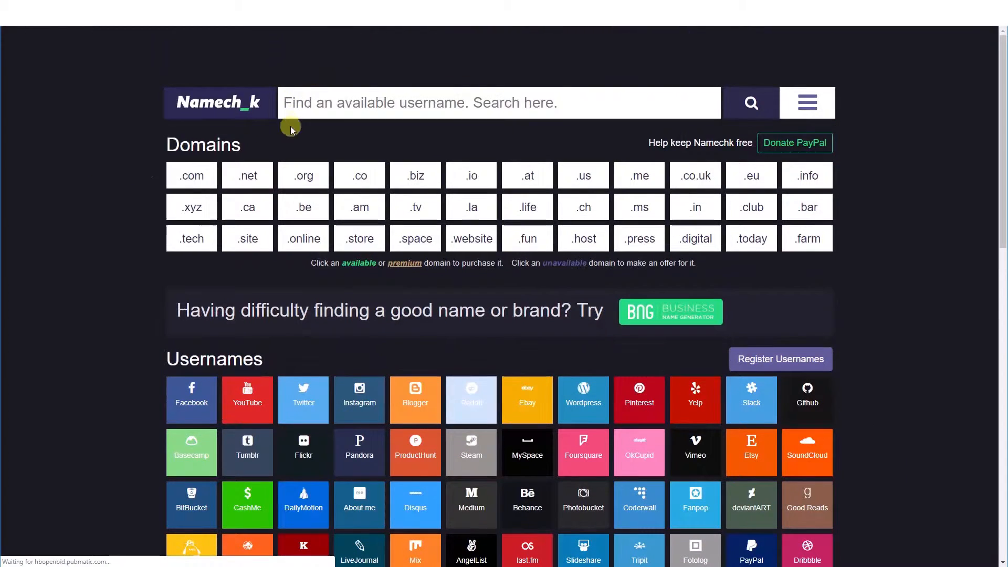
pyautogui.click(301, 106)
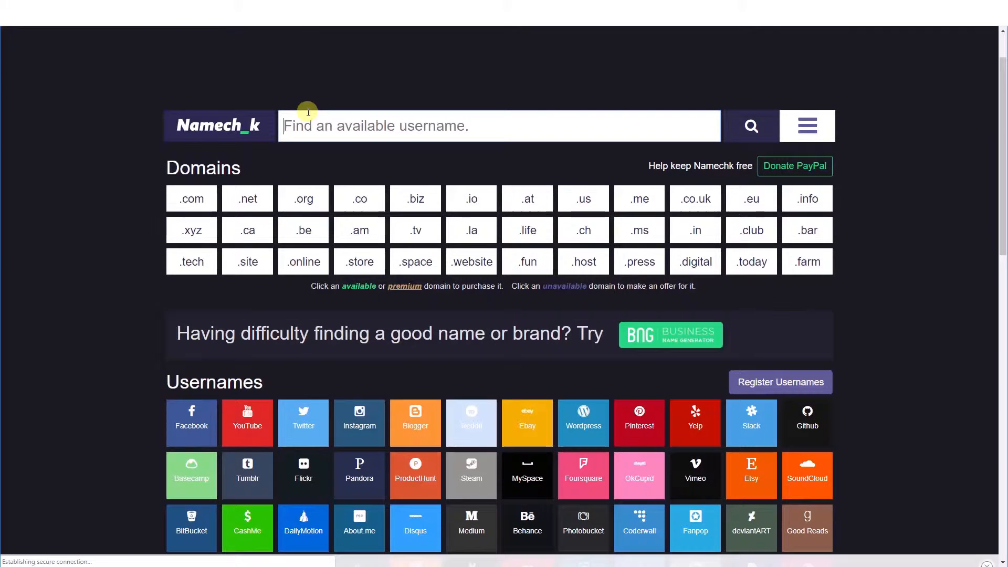
pyautogui.hotkey('ctrl', 'v')
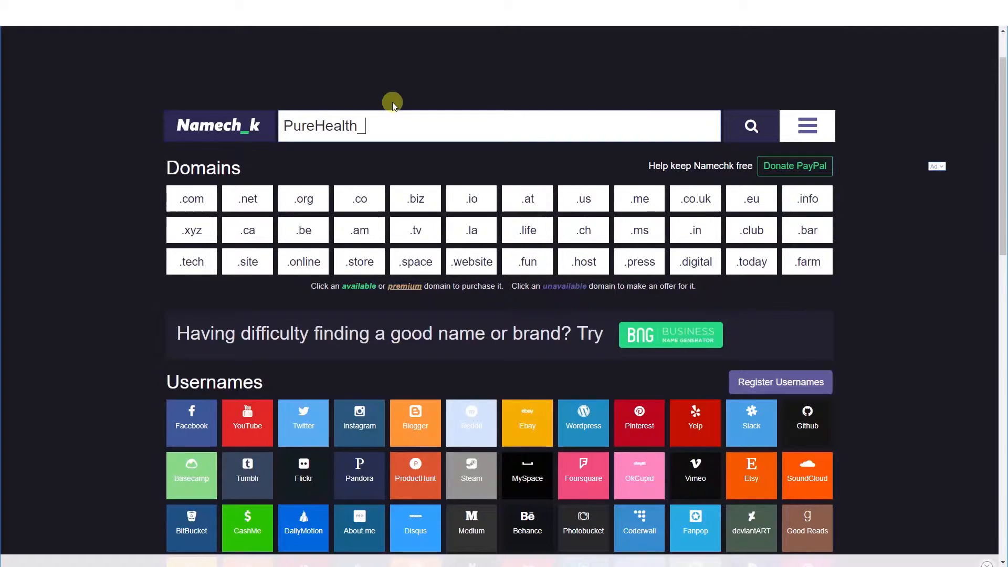
pyautogui.press('BackSpace')
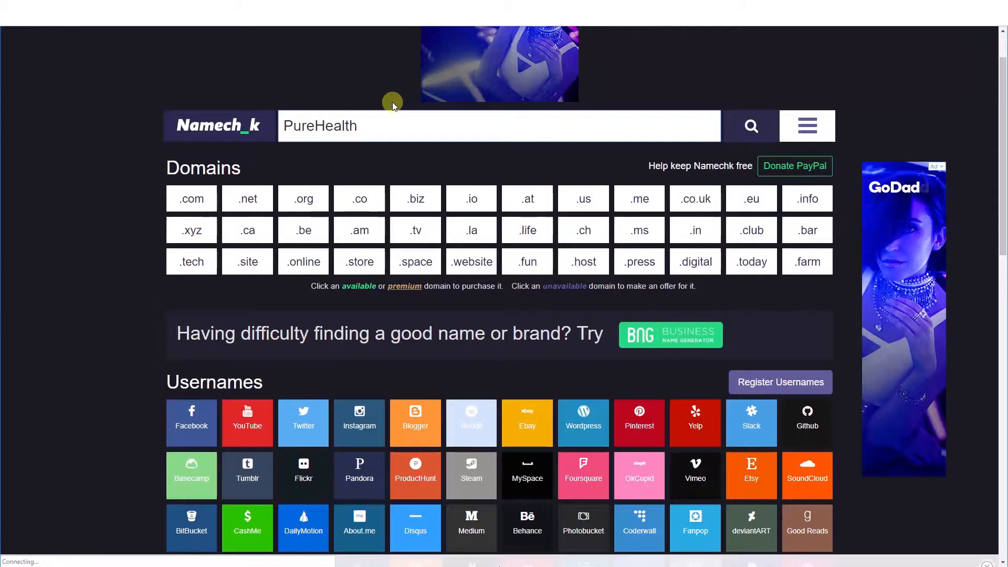
pyautogui.write('h')
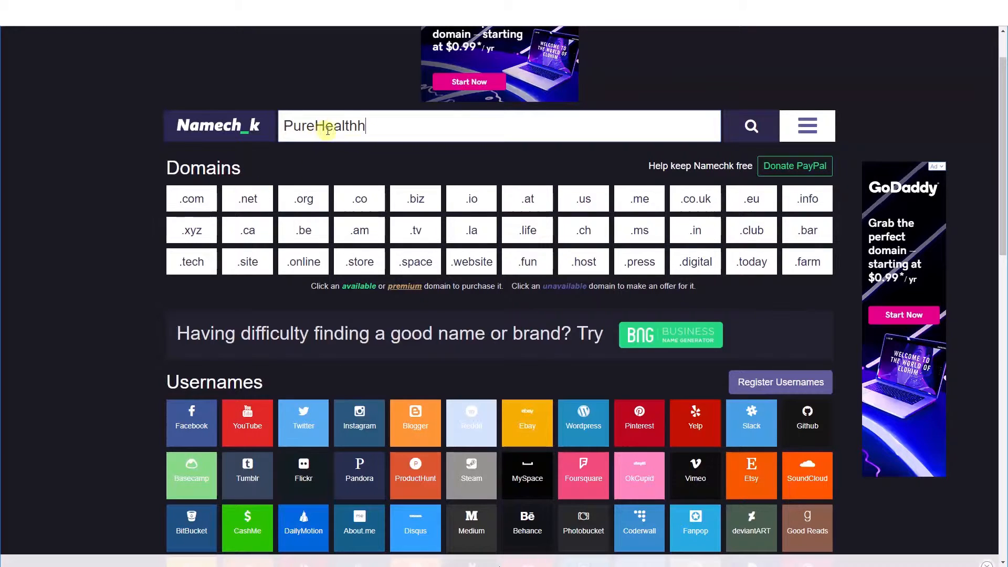
pyautogui.moveTo(345, 126); pyautogui.dragTo(372, 134)
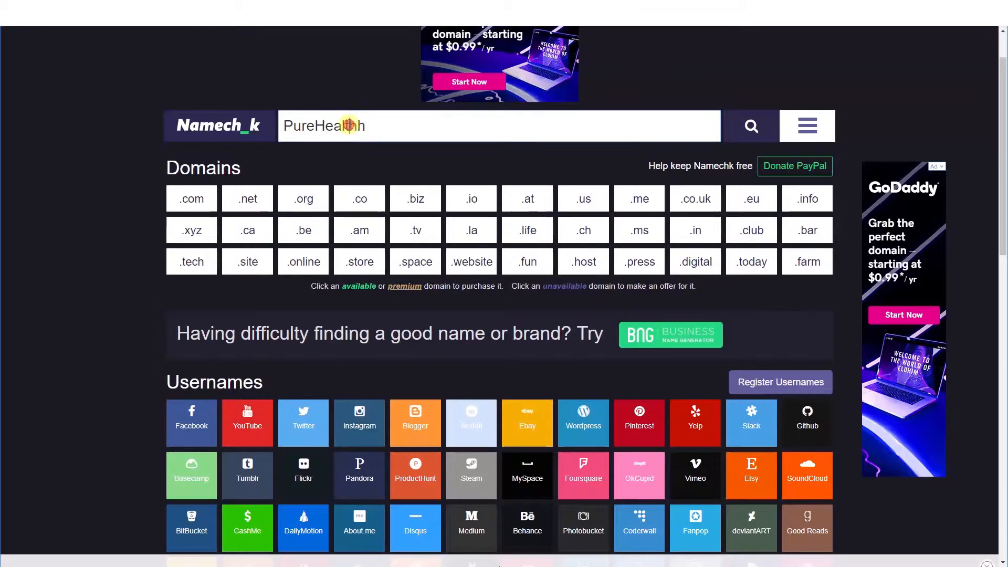
pyautogui.click(756, 132)
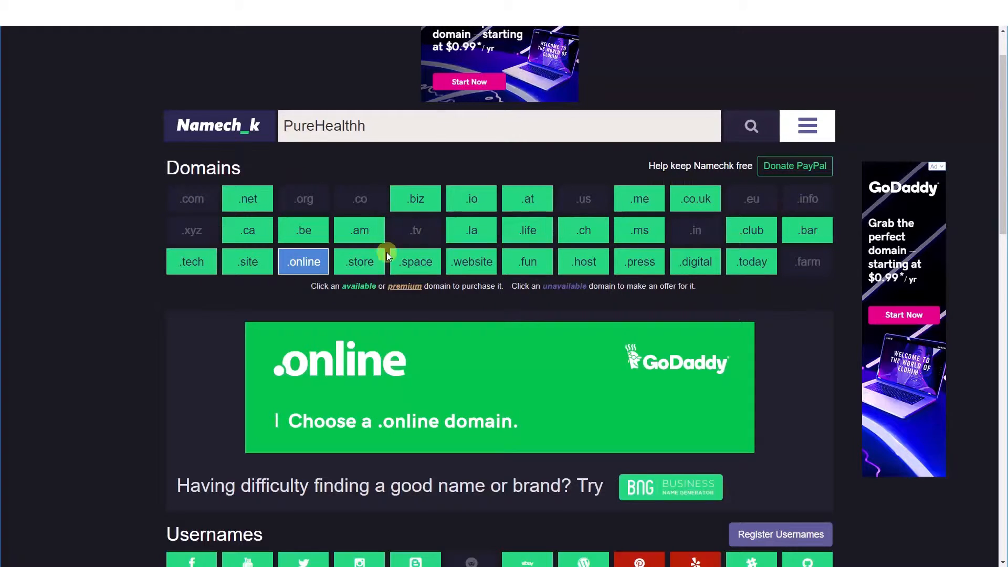
# Step: Review the domain and username availability for PureHealthh and mark PureHealth.com with ** in the Notepad list
pyautogui.scroll(-3, 218, 357)
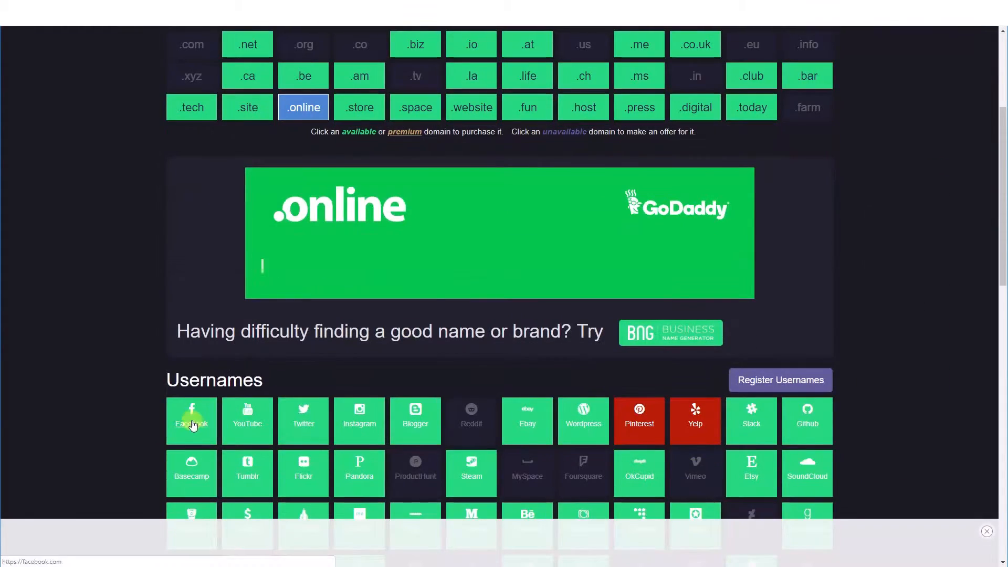
pyautogui.scroll(1, 196, 425)
pyautogui.scroll(-2, 181, 362)
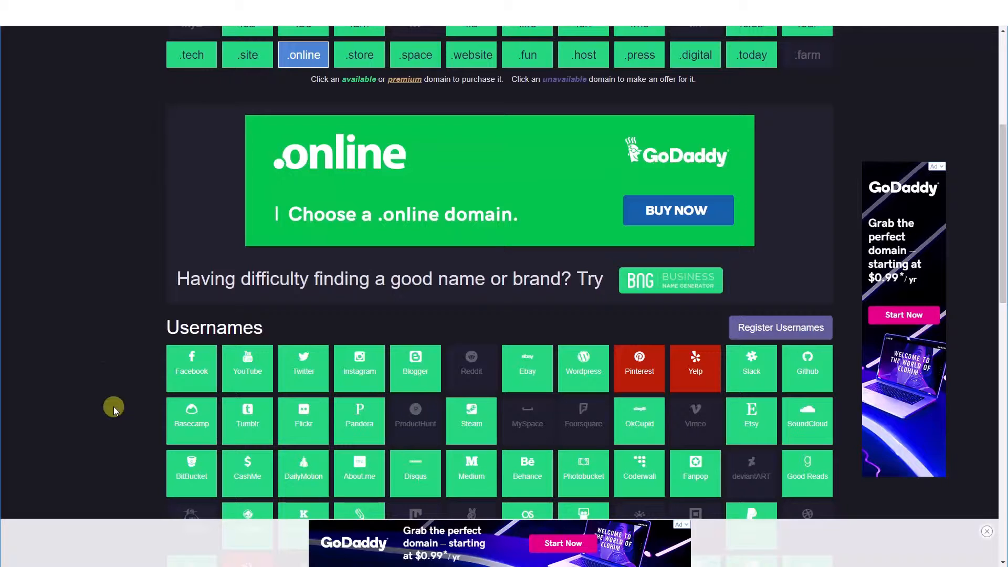
pyautogui.scroll(1, 124, 418)
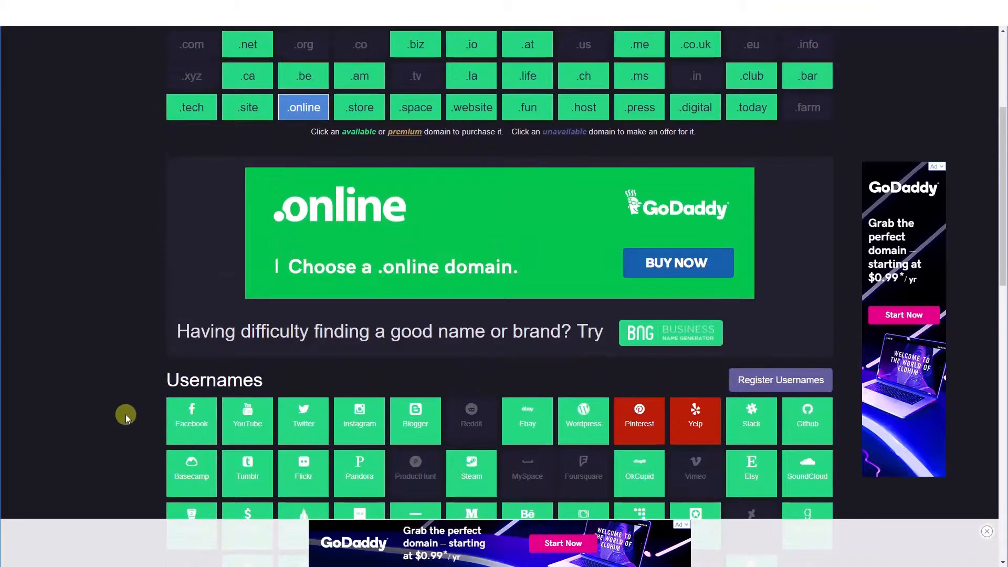
pyautogui.scroll(1, 125, 414)
pyautogui.scroll(-1, 125, 414)
pyautogui.hotkey('alt', 'Tab')
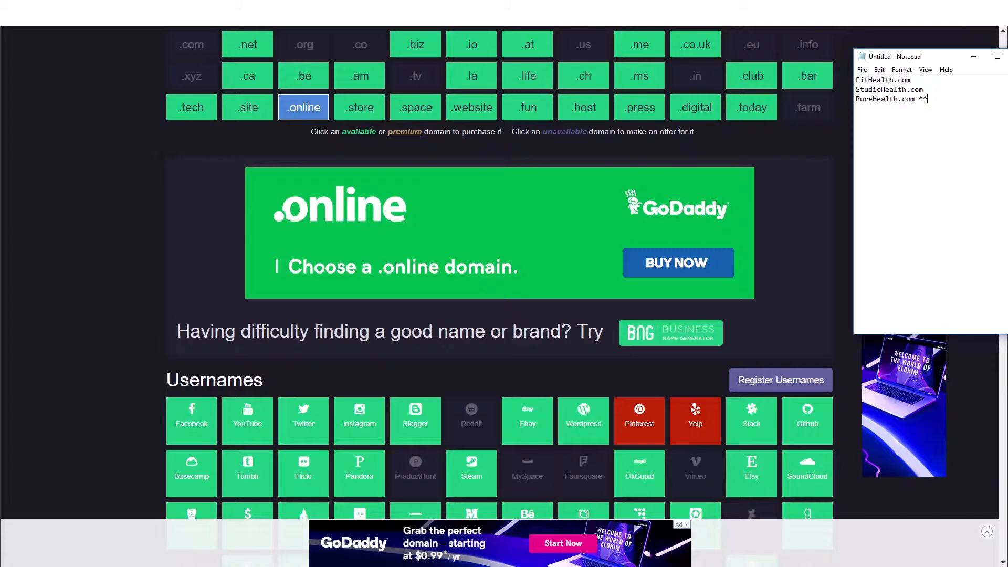
pyautogui.click(93, 179)
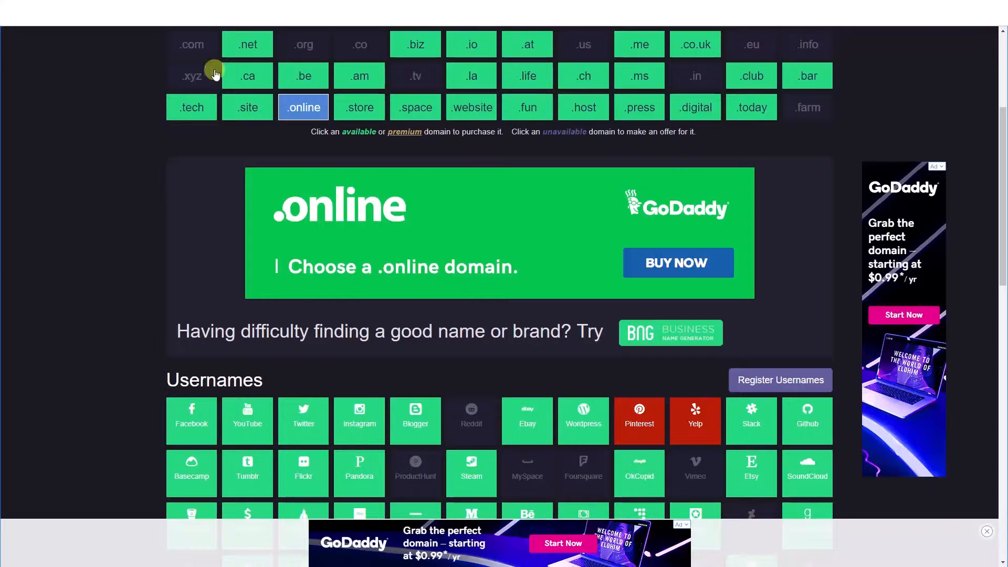
# Step: Recheck the domain results for PureHealthh and switch to Google Trends
pyautogui.scroll(4, 88, 295)
pyautogui.scroll(-1, 171, 265)
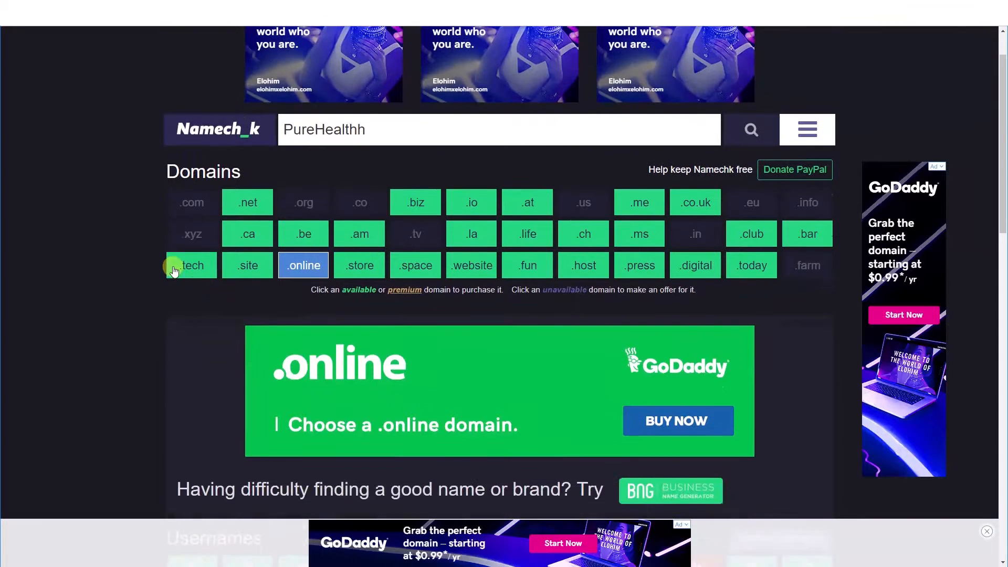
pyautogui.hotkey('ctrl', 't')
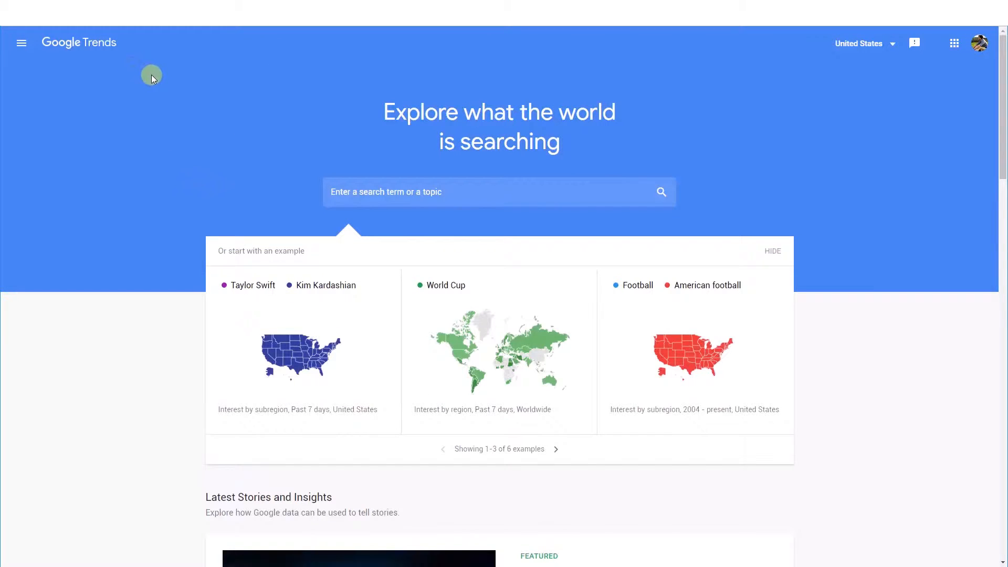
# Step: Copy the PureHealth name from the Notepad list and paste it into the Google Trends search
pyautogui.click(410, 194)
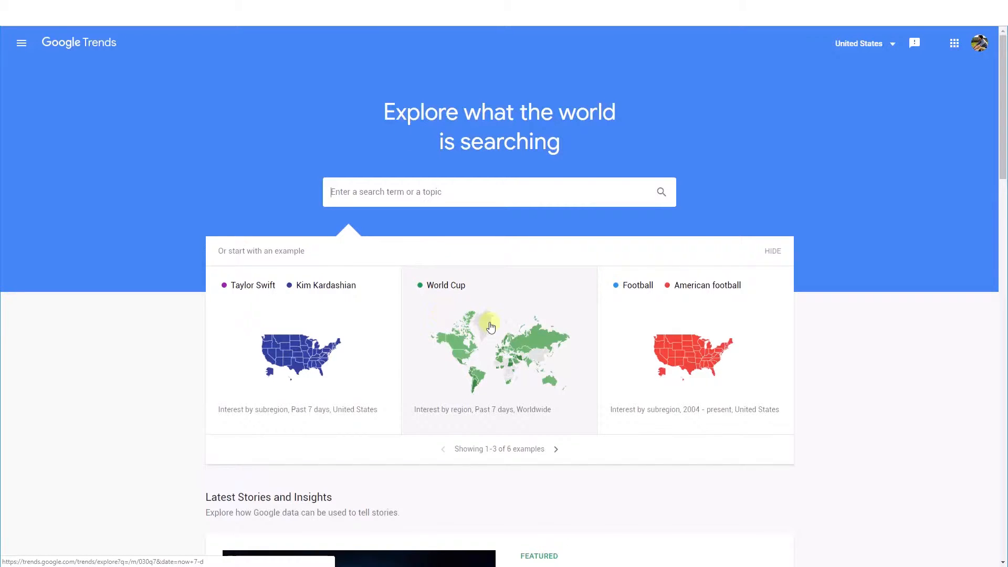
pyautogui.hotkey('alt', 'Tab')
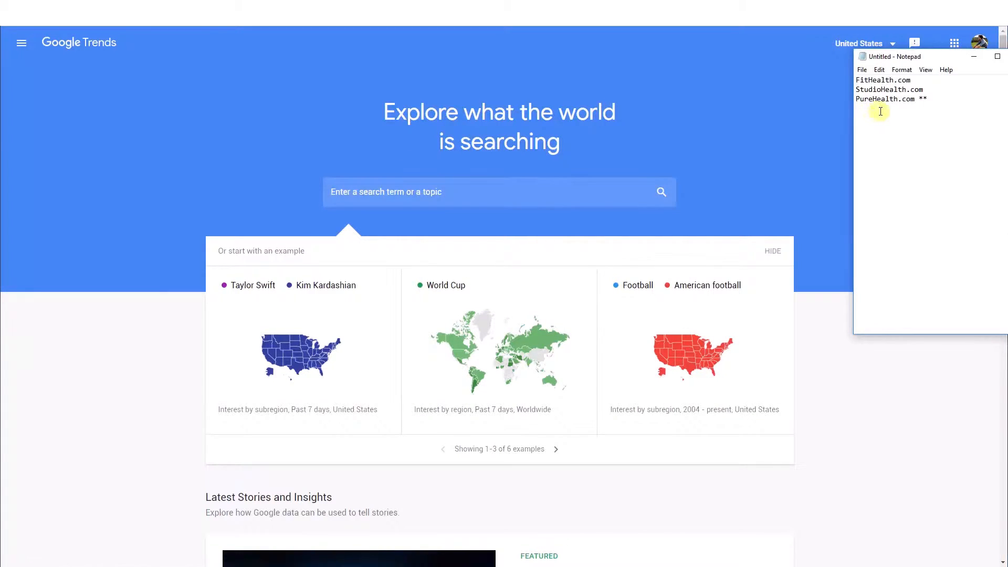
pyautogui.doubleClick(879, 100)
pyautogui.click(880, 100)
pyautogui.moveTo(898, 98); pyautogui.dragTo(797, 91)
pyautogui.hotkey('ctrl', 'c')
pyautogui.click(447, 195)
pyautogui.hotkey('ctrl', 'v')
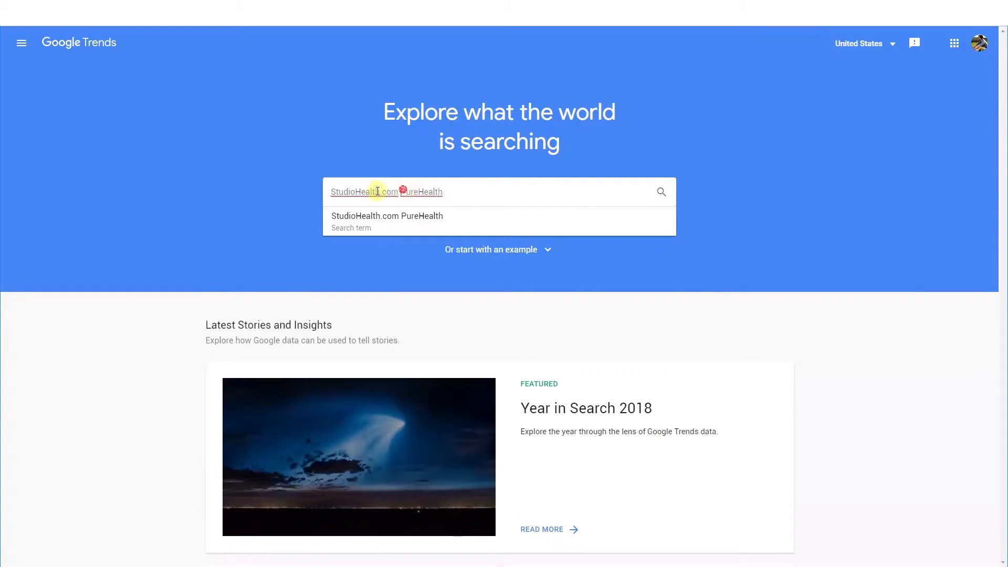
# Step: Reduce the query to Pure Health, written as two words, and explore it as a search term
pyautogui.moveTo(377, 191); pyautogui.dragTo(297, 200)
pyautogui.press('BackSpace')
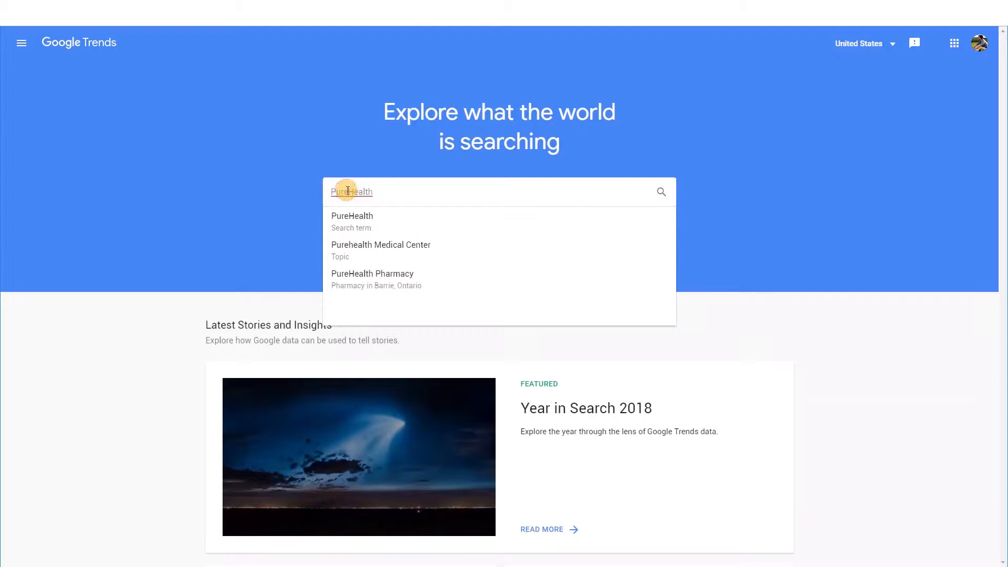
pyautogui.click(348, 191)
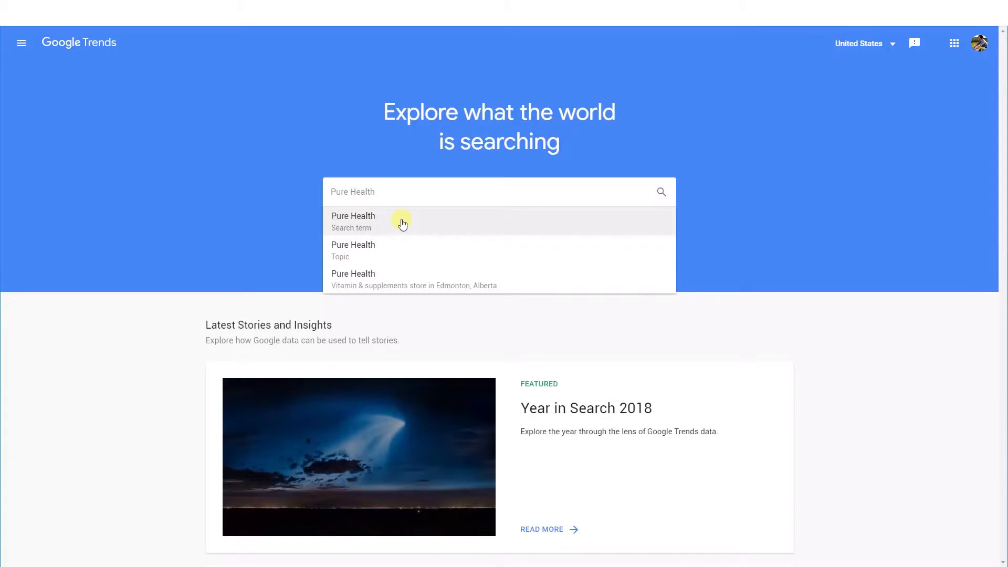
pyautogui.click(402, 222)
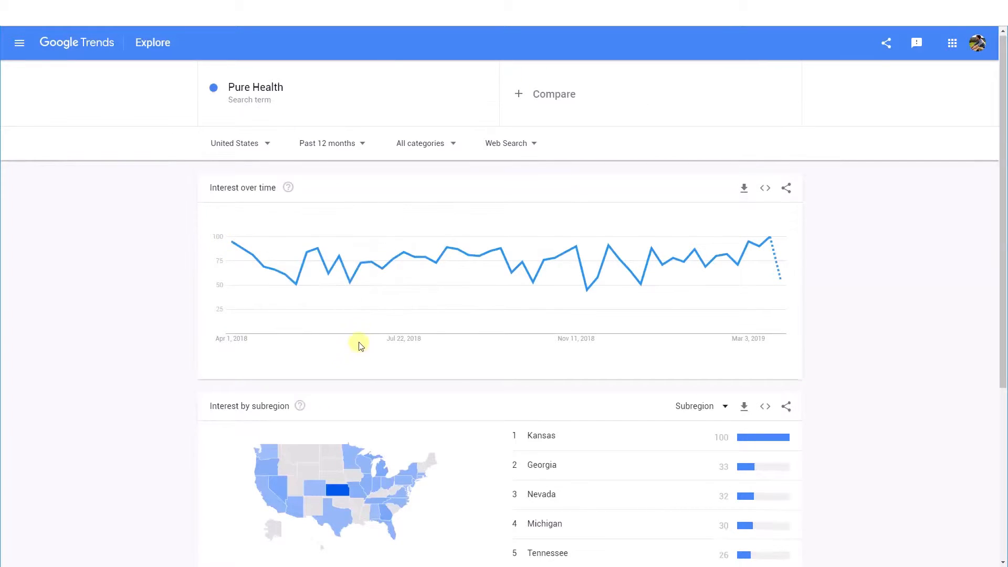
# Step: Review the interest by subregion, related topics and related queries for Pure Health
pyautogui.scroll(-2, 359, 343)
pyautogui.scroll(-3, 359, 343)
pyautogui.scroll(1, 356, 341)
pyautogui.scroll(-1, 358, 340)
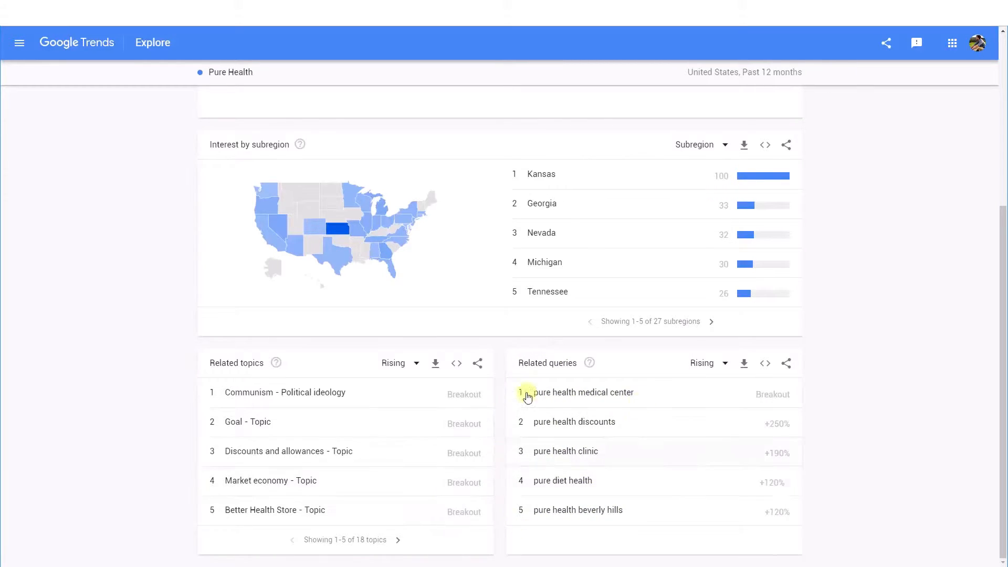
pyautogui.scroll(1, 360, 437)
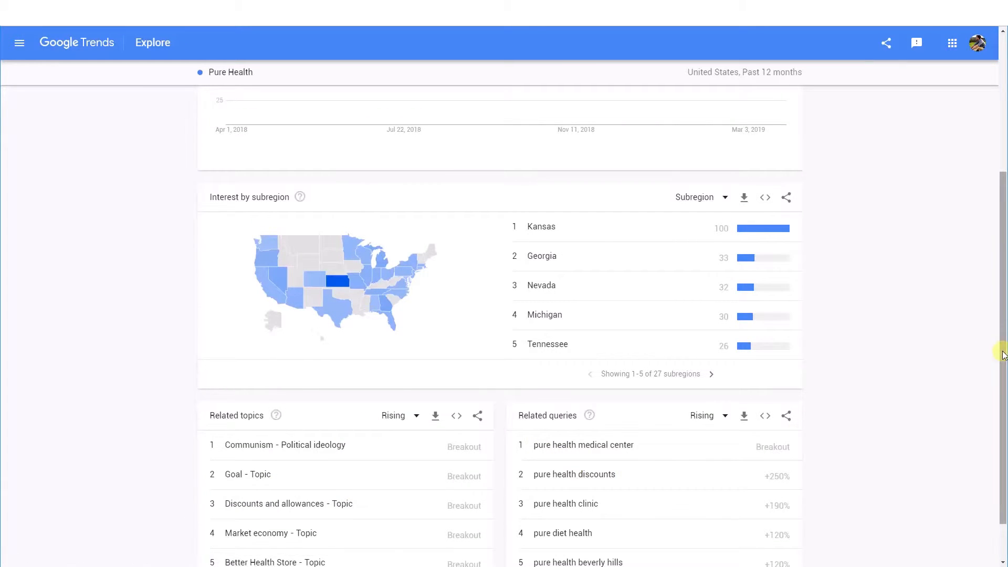
pyautogui.scroll(-1, 997, 367)
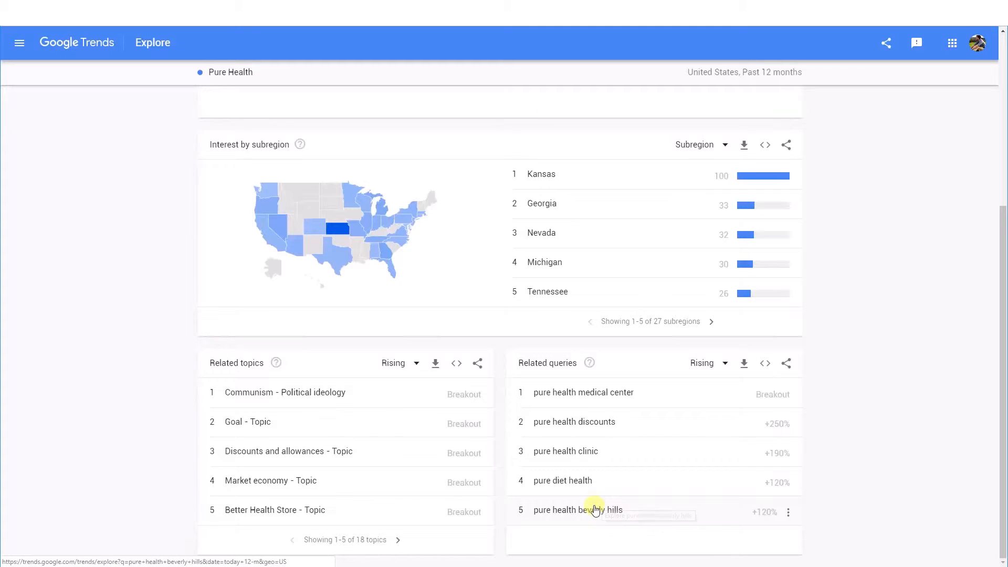
# Step: Set the time range of the Pure Health trend to Past 5 years
pyautogui.moveTo(997, 441); pyautogui.dragTo(989, 252)
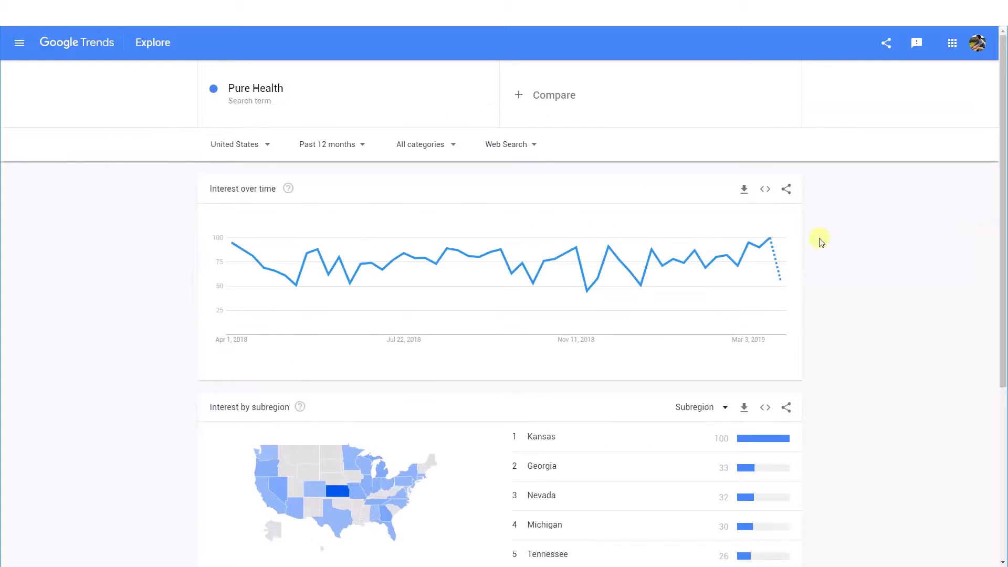
pyautogui.click(316, 144)
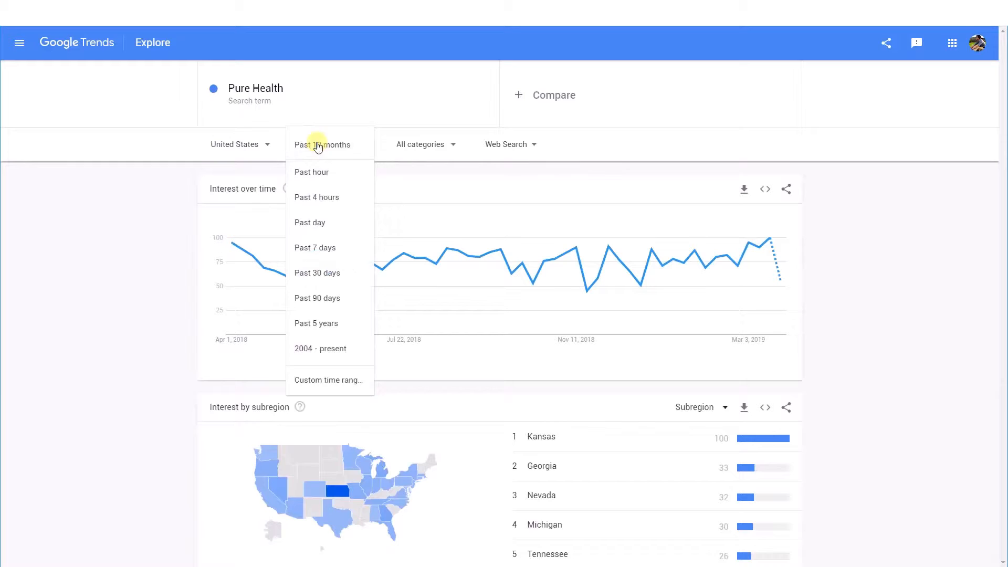
pyautogui.click(342, 326)
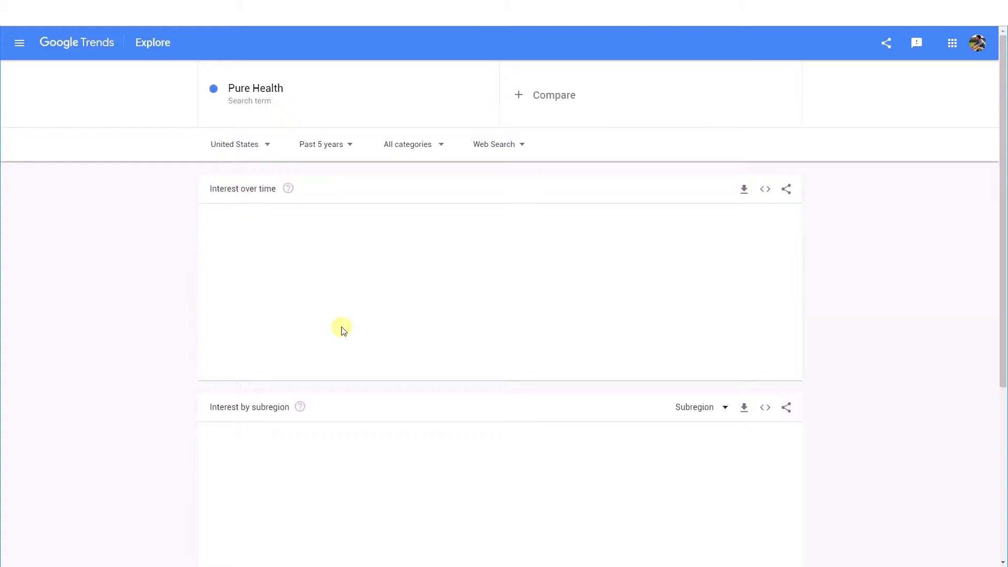
pyautogui.click(254, 145)
pyautogui.click(231, 159)
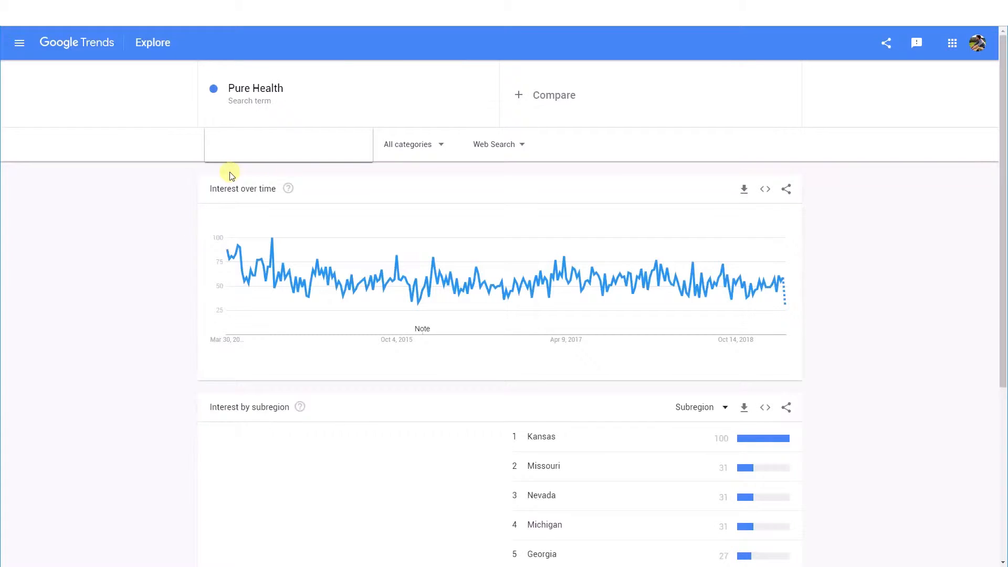
pyautogui.click(138, 349)
pyautogui.click(252, 152)
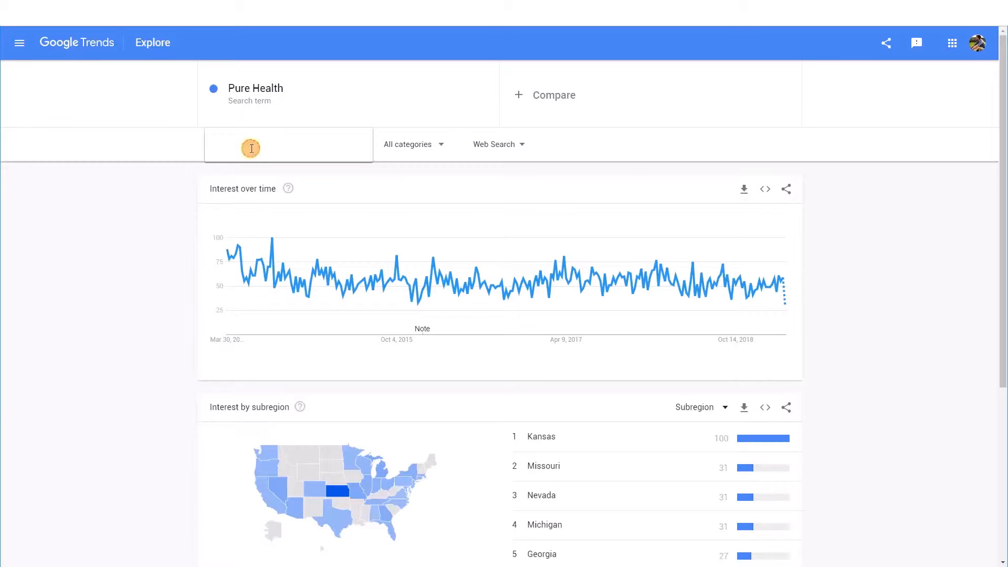
pyautogui.click(113, 304)
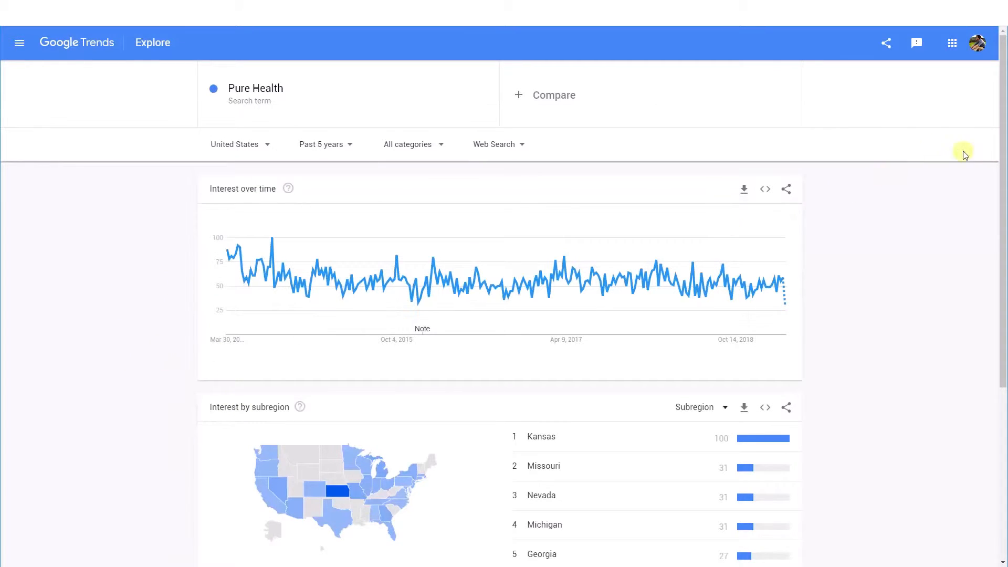
# Step: Examine the five-year subregion interest and related queries, and page through the related topics
pyautogui.moveTo(1000, 138); pyautogui.dragTo(963, 321)
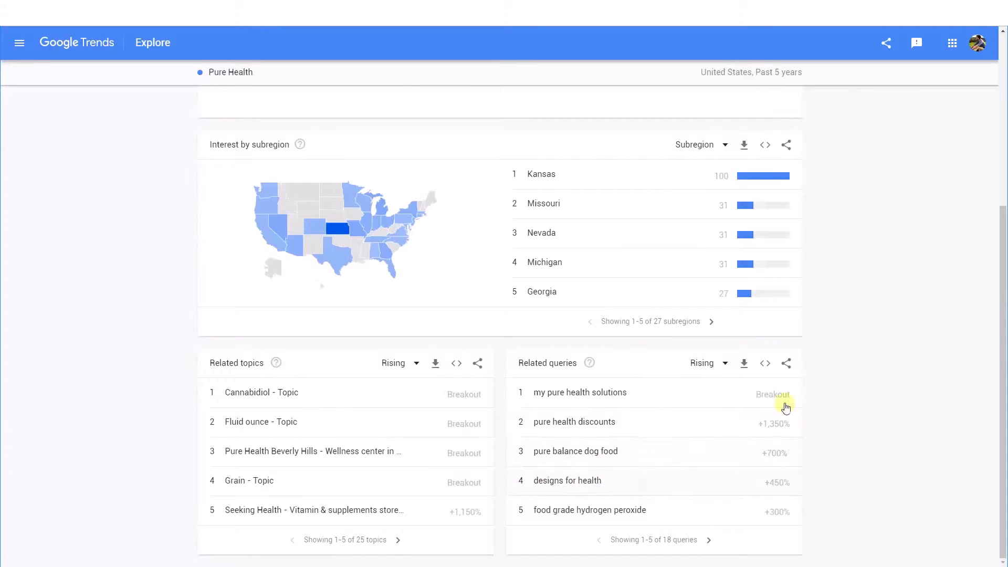
pyautogui.scroll(5, 1000, 336)
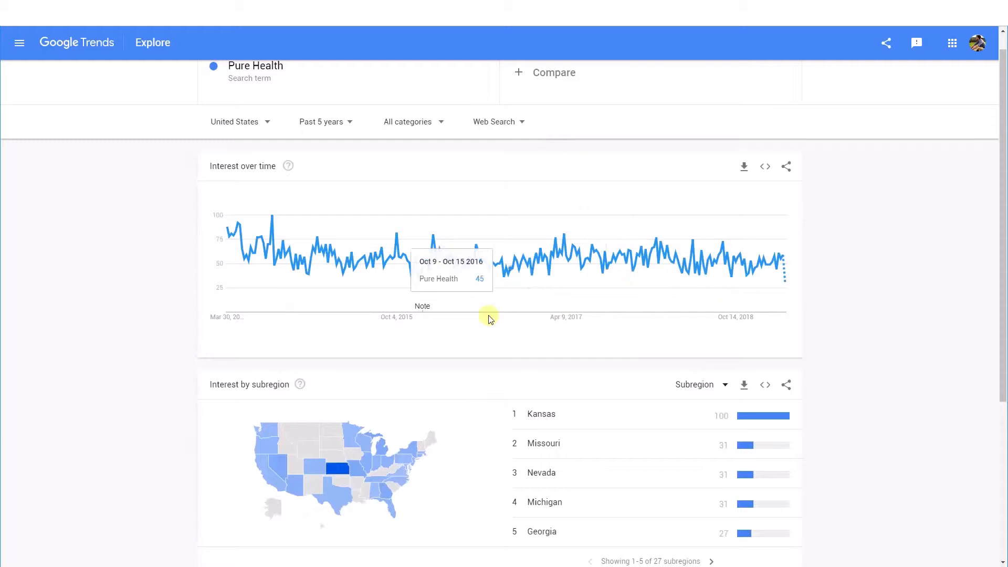
pyautogui.moveTo(998, 235); pyautogui.dragTo(956, 431)
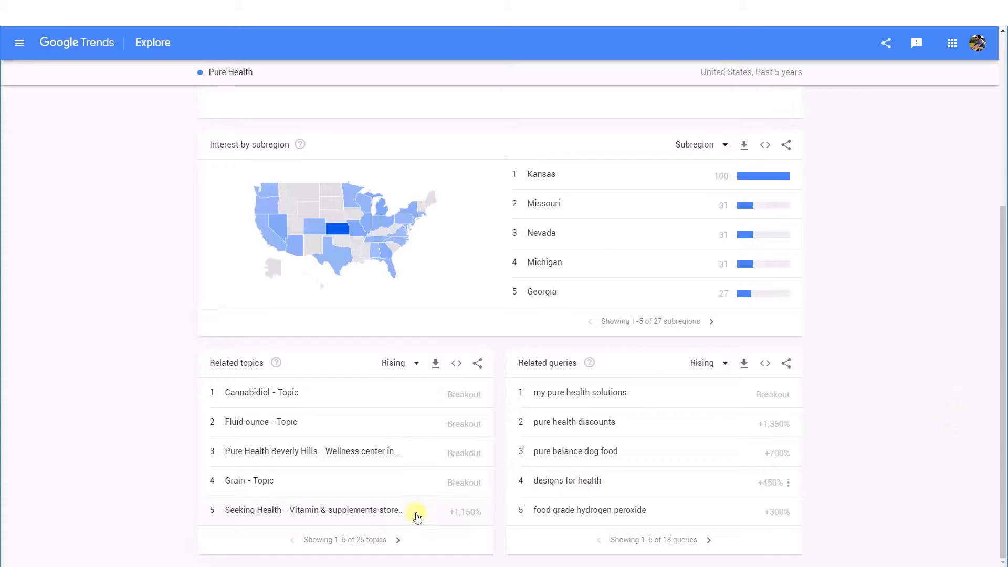
pyautogui.click(400, 541)
pyautogui.click(401, 540)
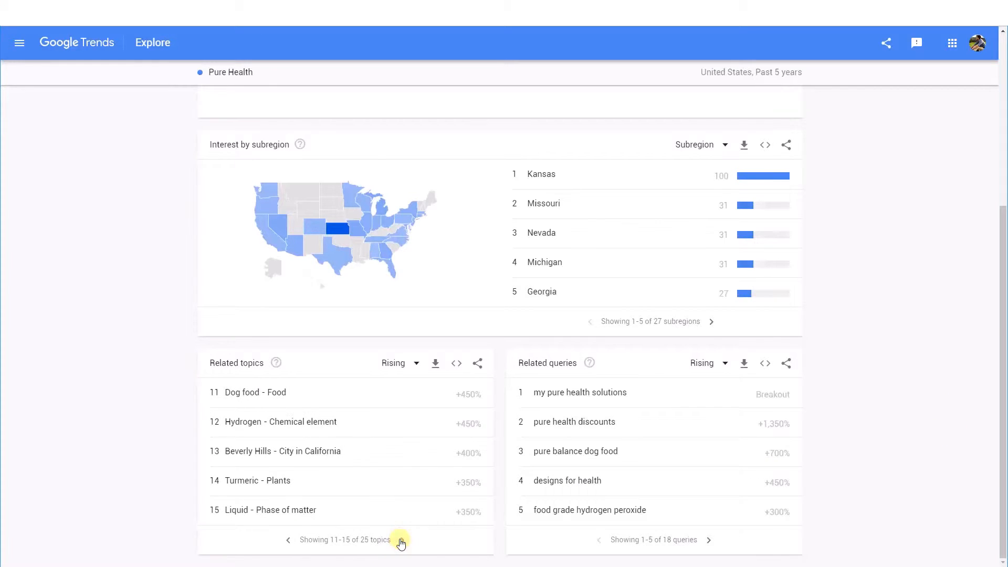
pyautogui.click(291, 539)
pyautogui.moveTo(1003, 362); pyautogui.dragTo(998, 126)
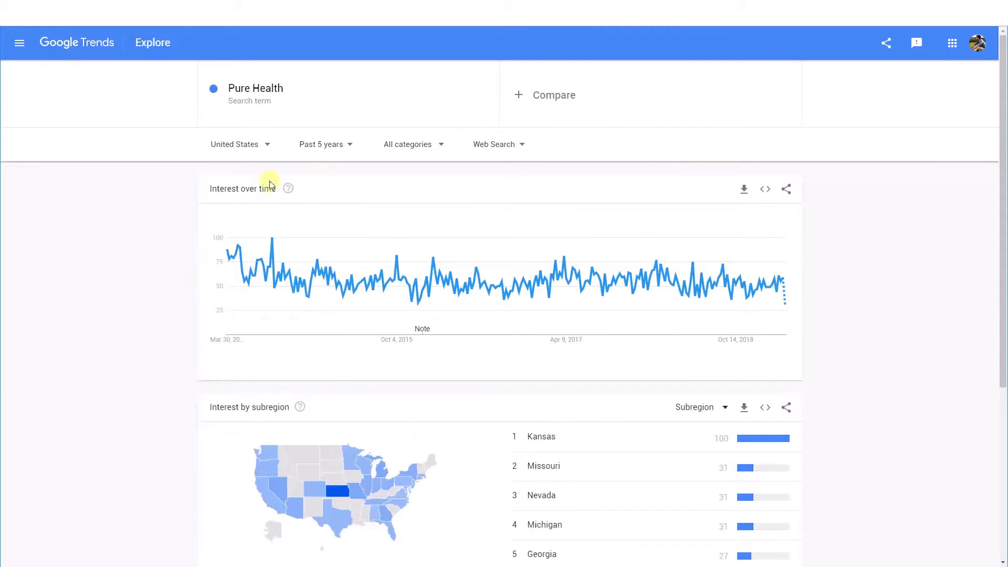
pyautogui.click(302, 90)
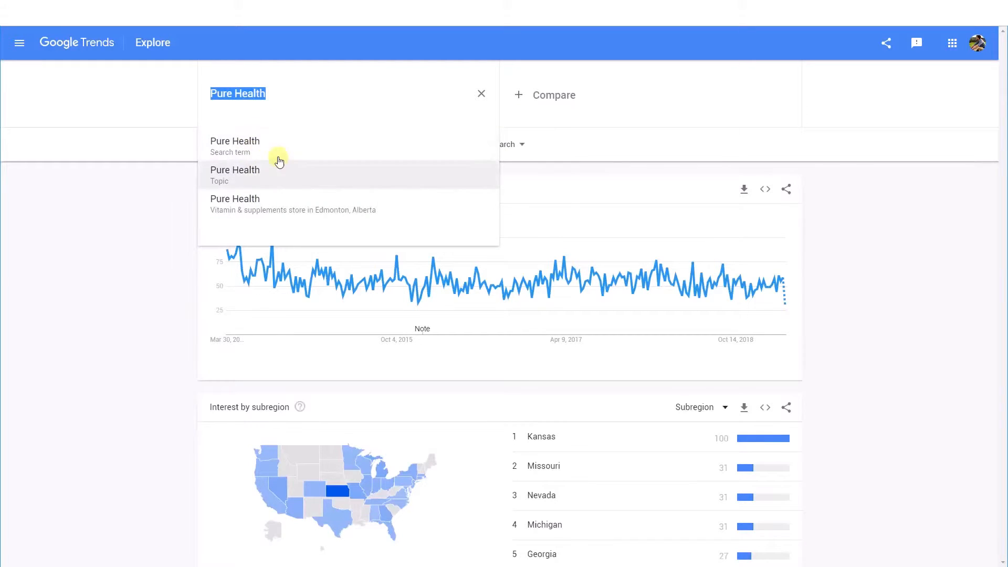
pyautogui.click(124, 292)
pyautogui.click(320, 105)
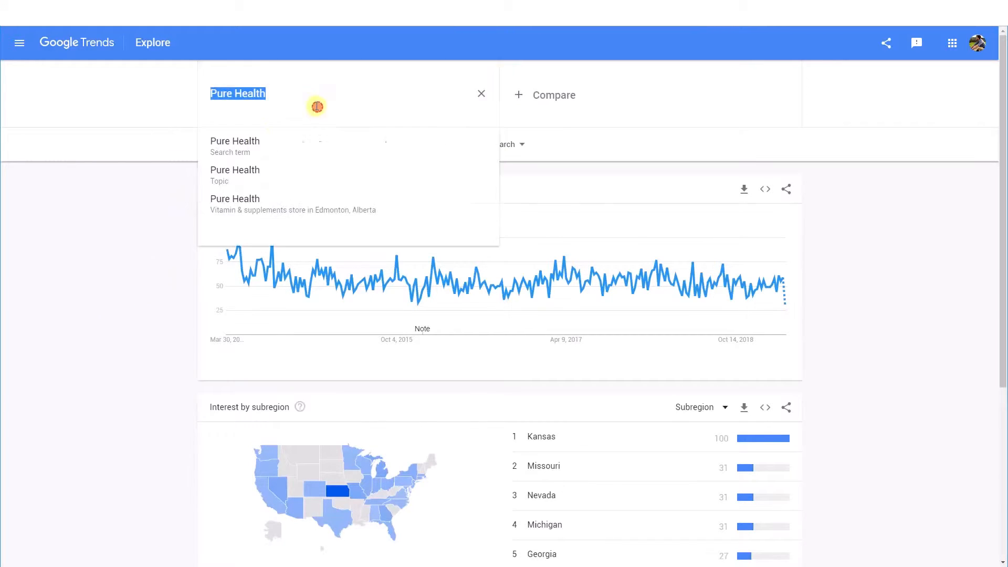
pyautogui.click(134, 242)
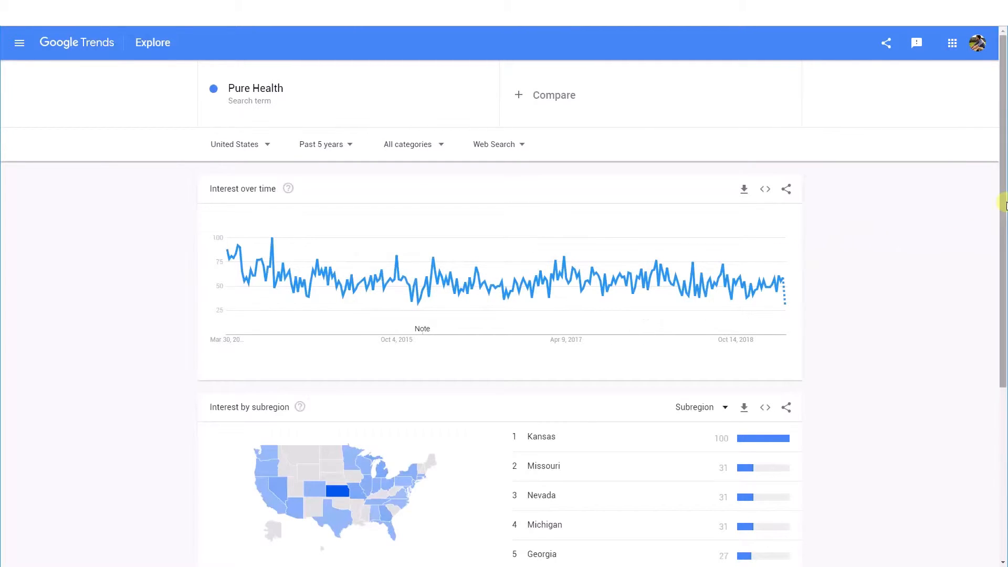
# Step: Inspect the five-year interest chart for Pure Health and recheck the related topics
pyautogui.moveTo(1003, 205); pyautogui.dragTo(985, 269)
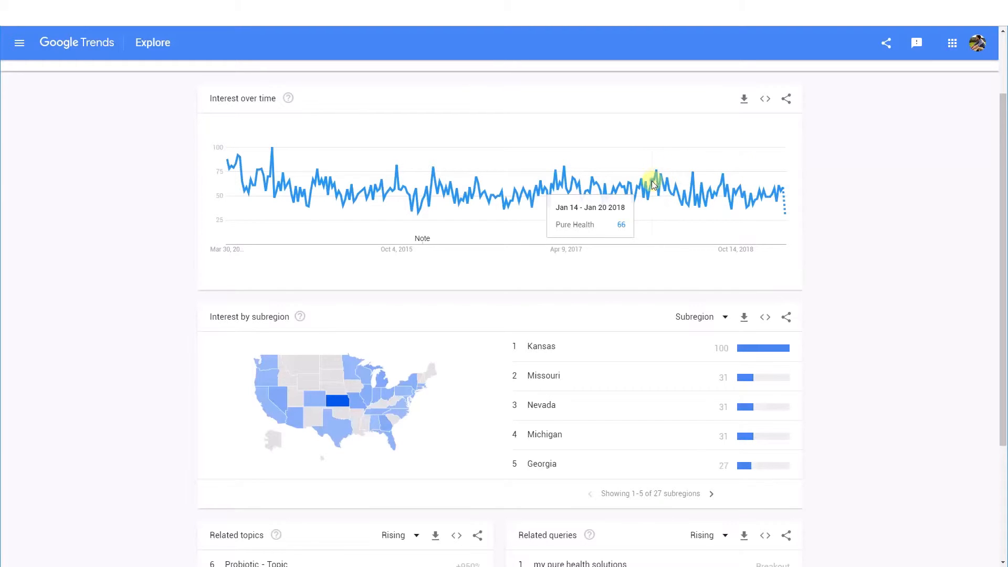
pyautogui.click(1003, 168)
pyautogui.moveTo(998, 203); pyautogui.dragTo(970, 313)
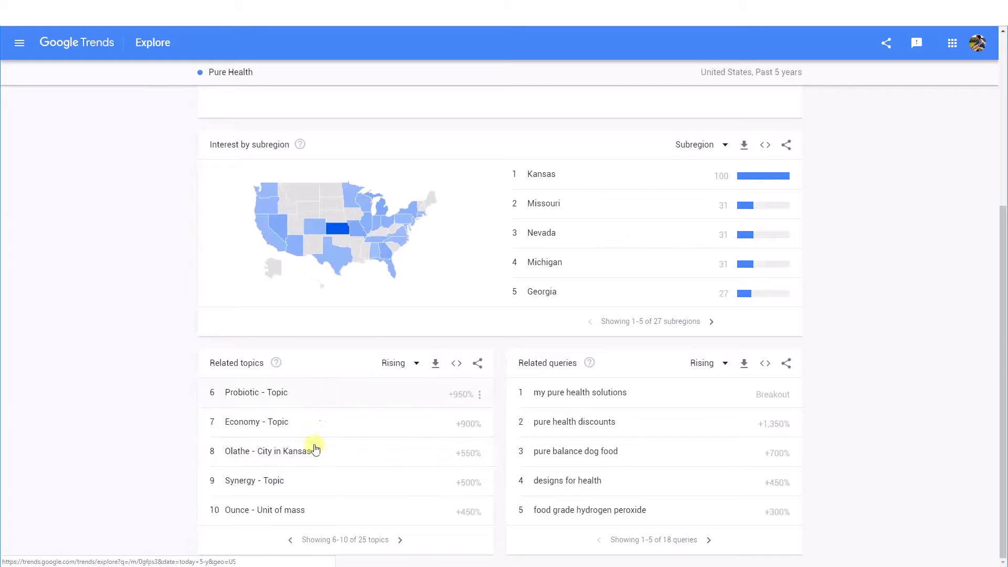
pyautogui.moveTo(997, 477); pyautogui.dragTo(821, 250)
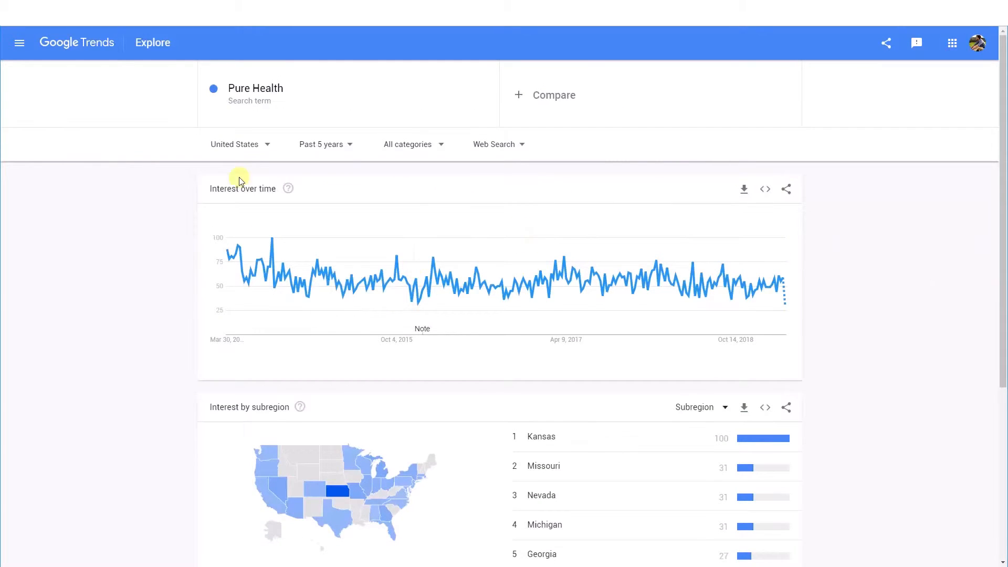
# Step: In Notepad, mark PureHealth.com with *** and separate it from StudioHealth.com with two blank lines
pyautogui.hotkey('alt', 'Tab')
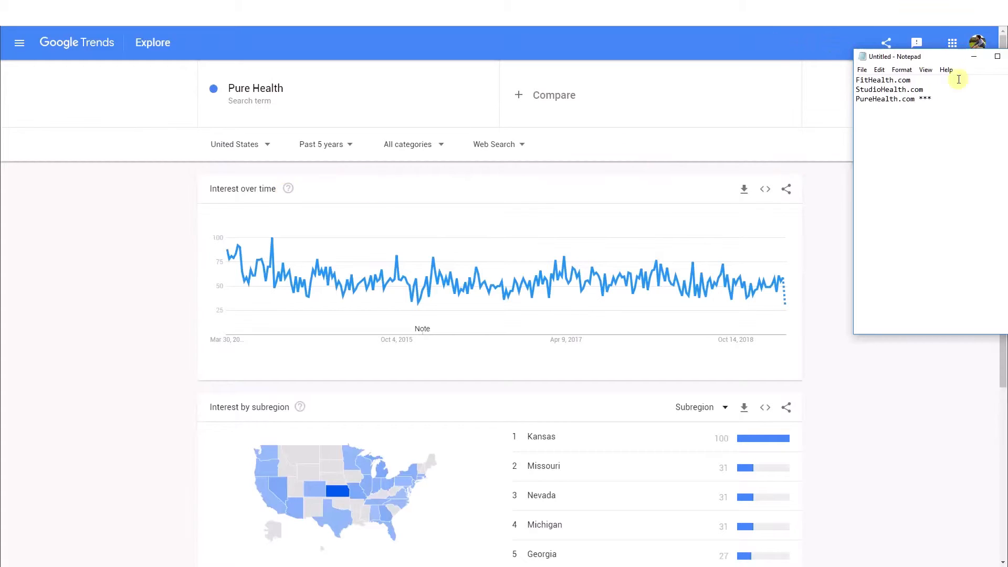
pyautogui.click(929, 91)
pyautogui.press('Return')
pyautogui.press('Return')
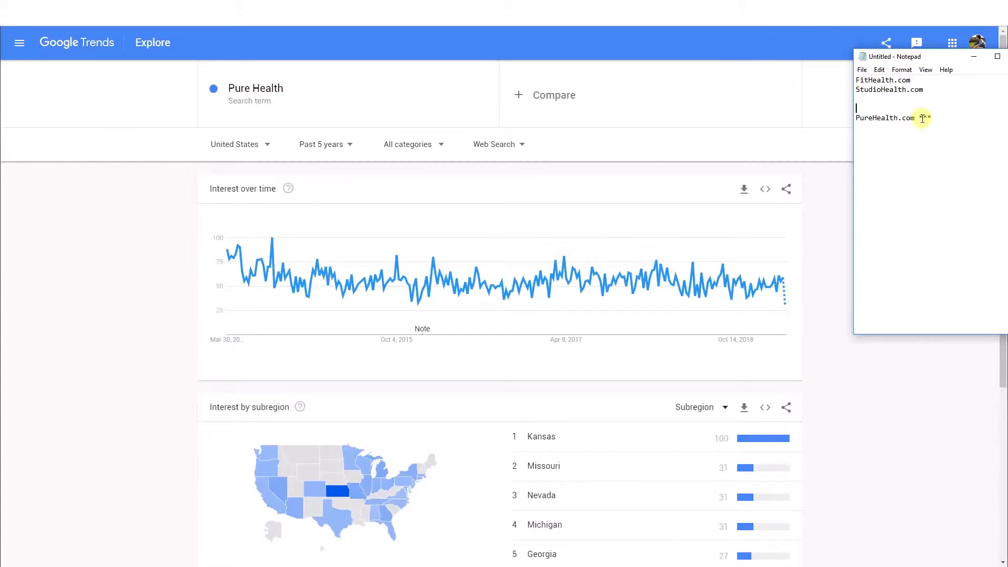
pyautogui.moveTo(919, 117); pyautogui.dragTo(923, 117)
pyautogui.click(947, 117)
# Step: Change the Google Trends search term to the variant spelling Pure Healthh and run it
pyautogui.click(302, 99)
pyautogui.click(279, 97)
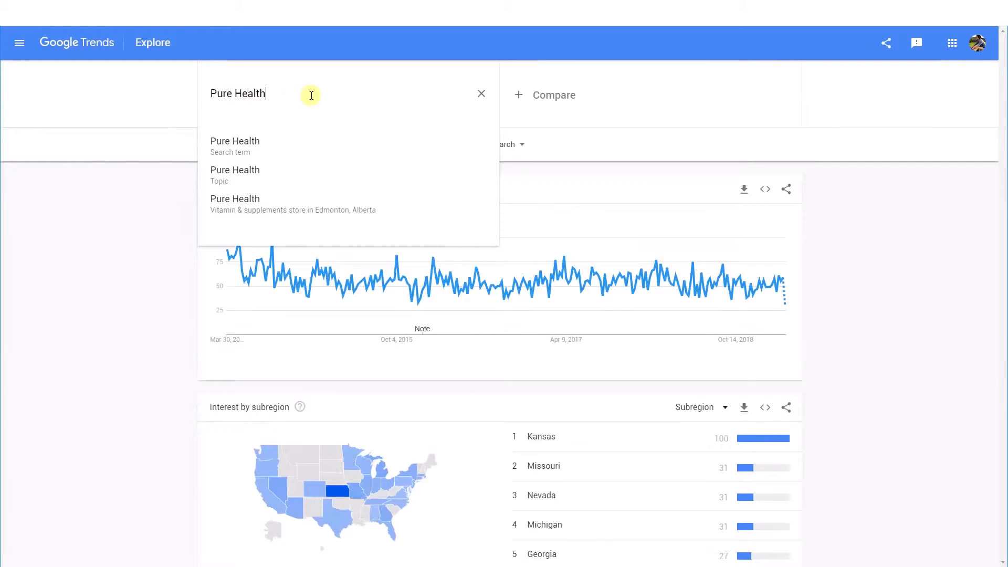
pyautogui.write('h')
pyautogui.press('Return')
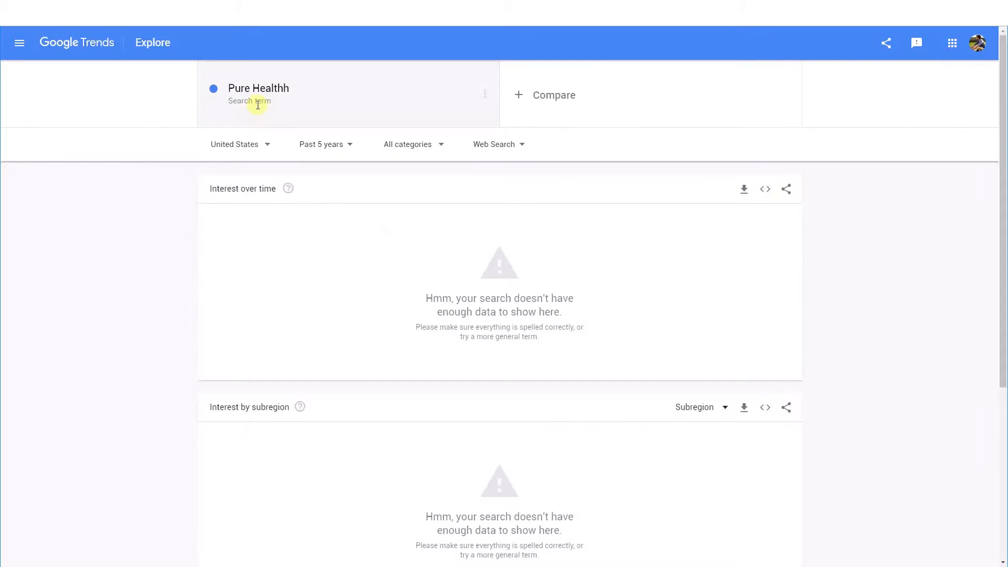
pyautogui.click(320, 84)
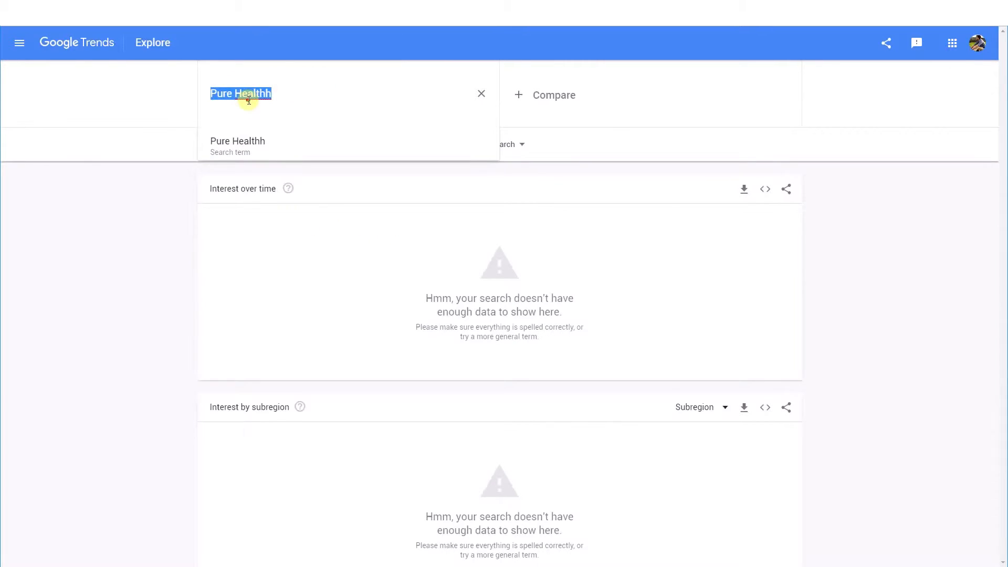
pyautogui.click(210, 95)
pyautogui.moveTo(220, 98); pyautogui.dragTo(256, 174)
pyautogui.click(364, 277)
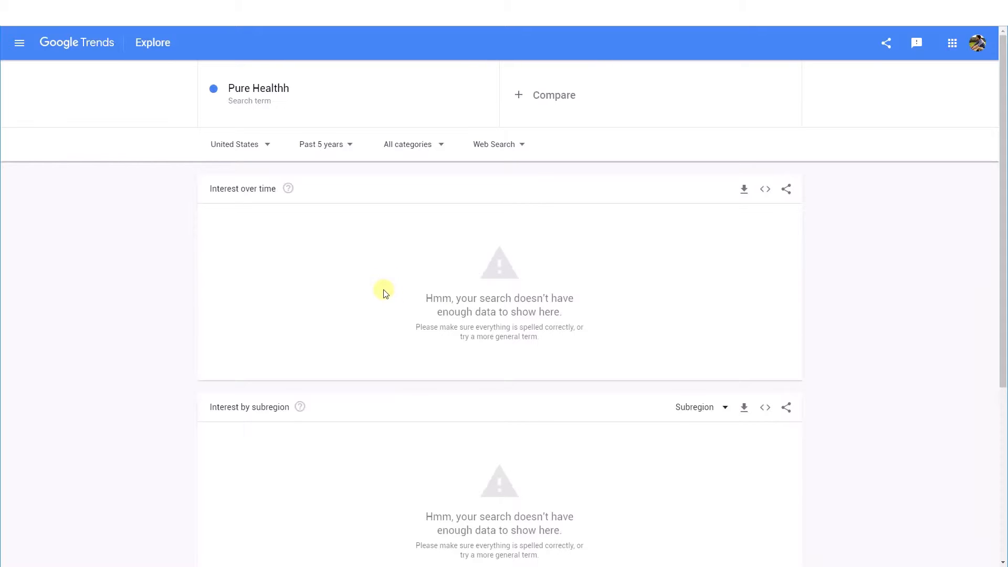
pyautogui.click(246, 93)
pyautogui.click(254, 94)
pyautogui.moveTo(266, 94); pyautogui.dragTo(323, 99)
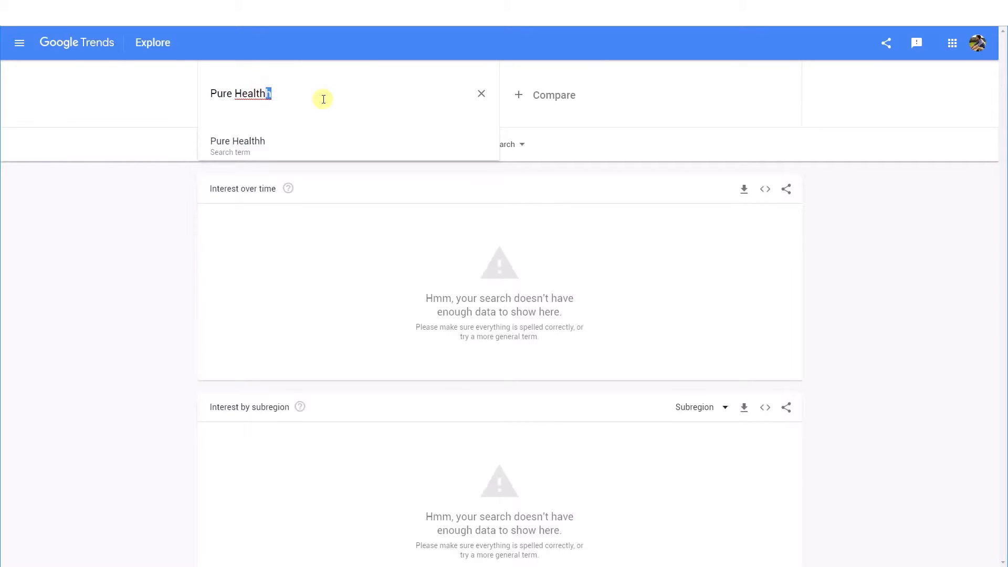
pyautogui.press('BackSpace')
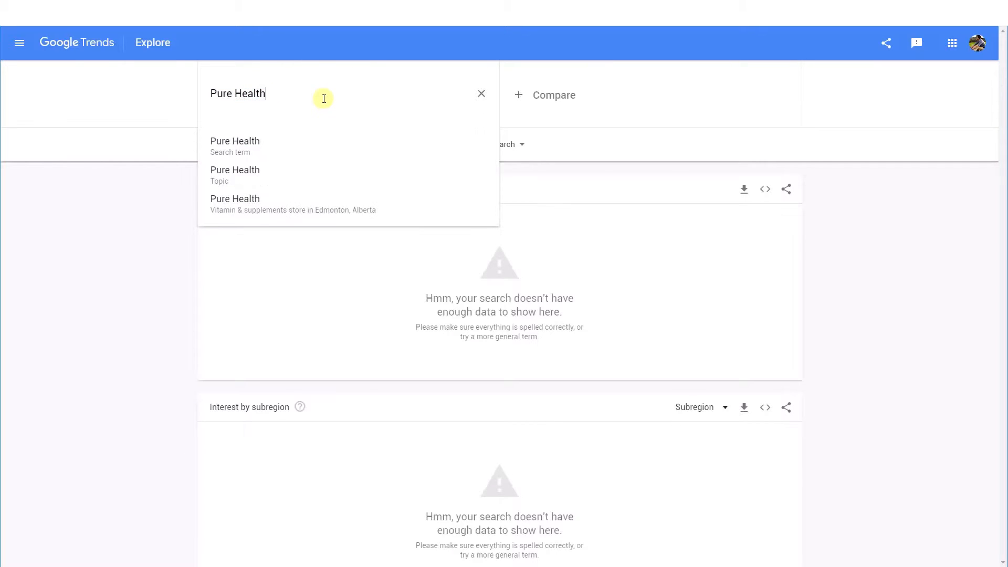
pyautogui.click(105, 234)
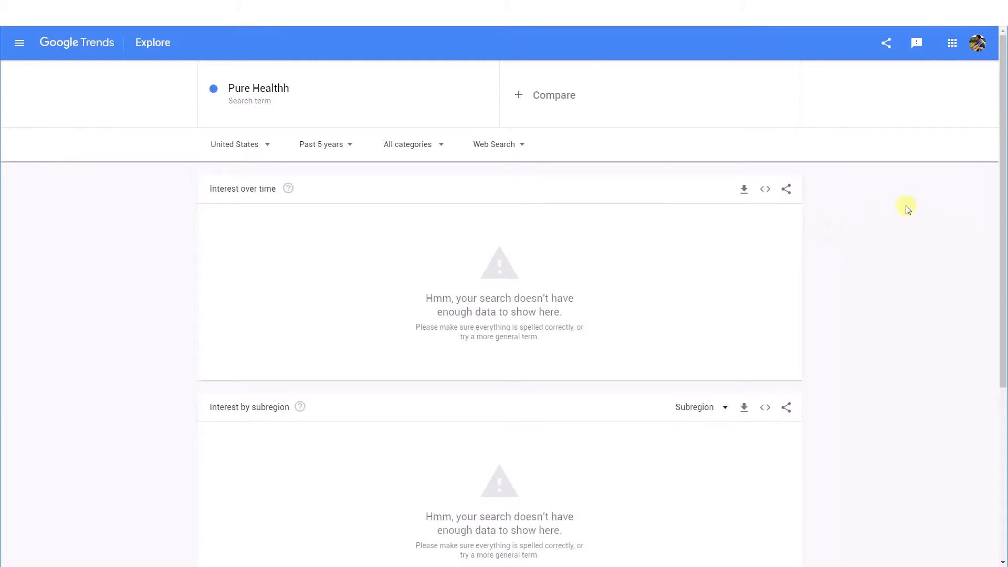
# Step: Return to NameStation and review the .com names generated for Health against the Notepad shortlist
pyautogui.hotkey('alt', 'Tab')
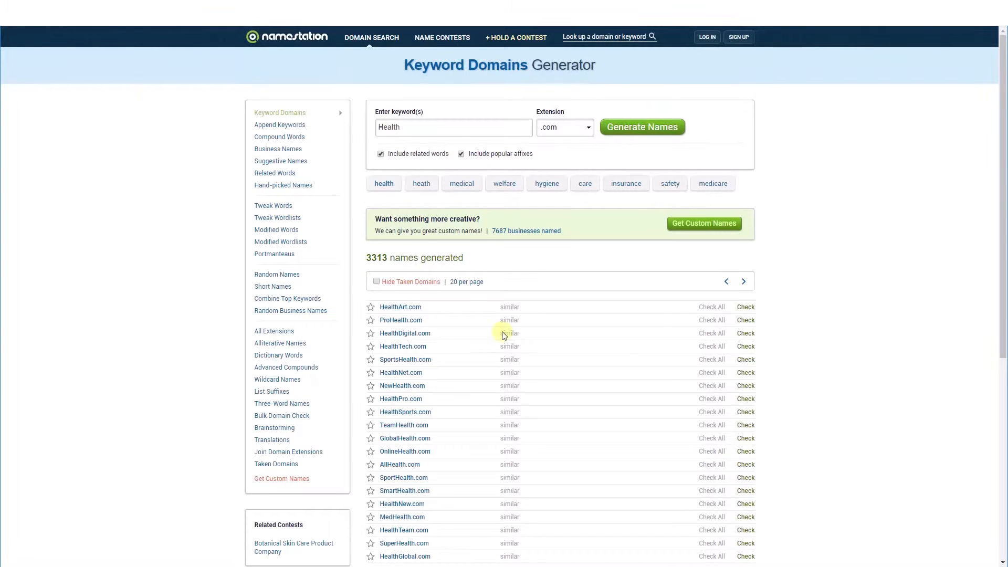
pyautogui.click(781, 326)
pyautogui.moveTo(763, 446)
pyautogui.mouseDown()
pyautogui.moveTo(554, 348)
pyautogui.moveTo(622, 363)
pyautogui.mouseUp()
pyautogui.click(781, 312)
pyautogui.scroll(-2, 441, 459)
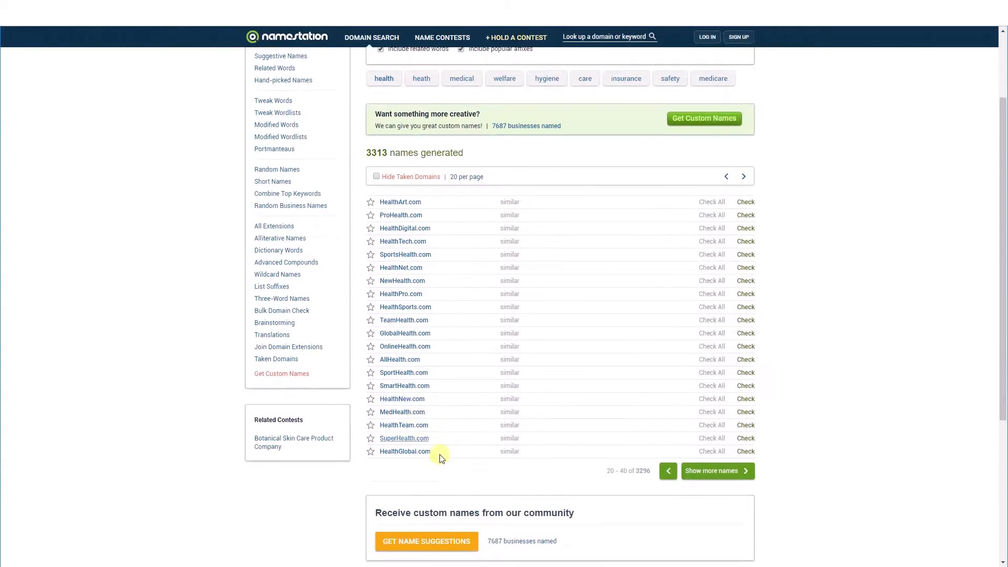
pyautogui.scroll(-3, 440, 458)
pyautogui.scroll(5, 461, 495)
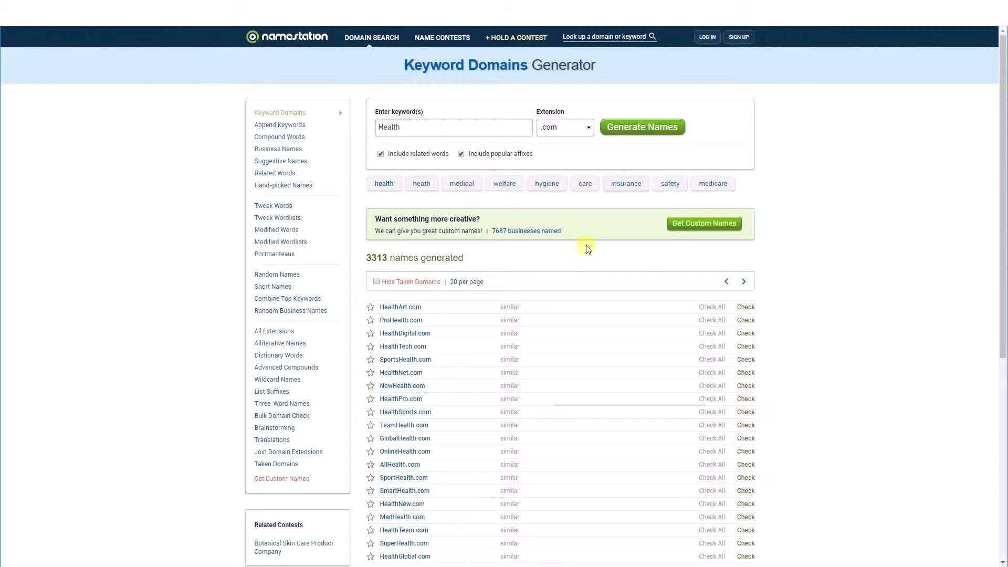
pyautogui.hotkey('alt', 'Tab')
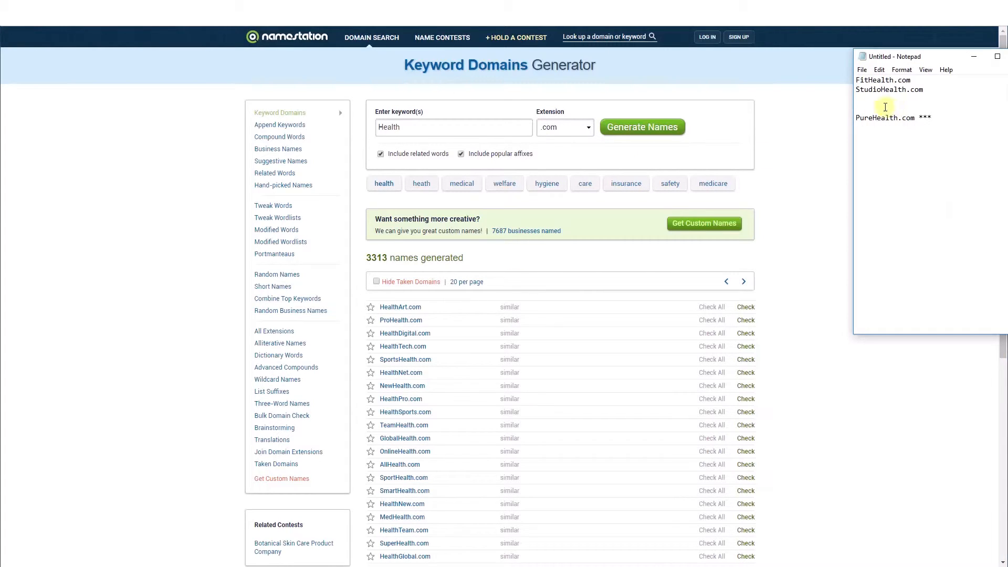
pyautogui.click(174, 222)
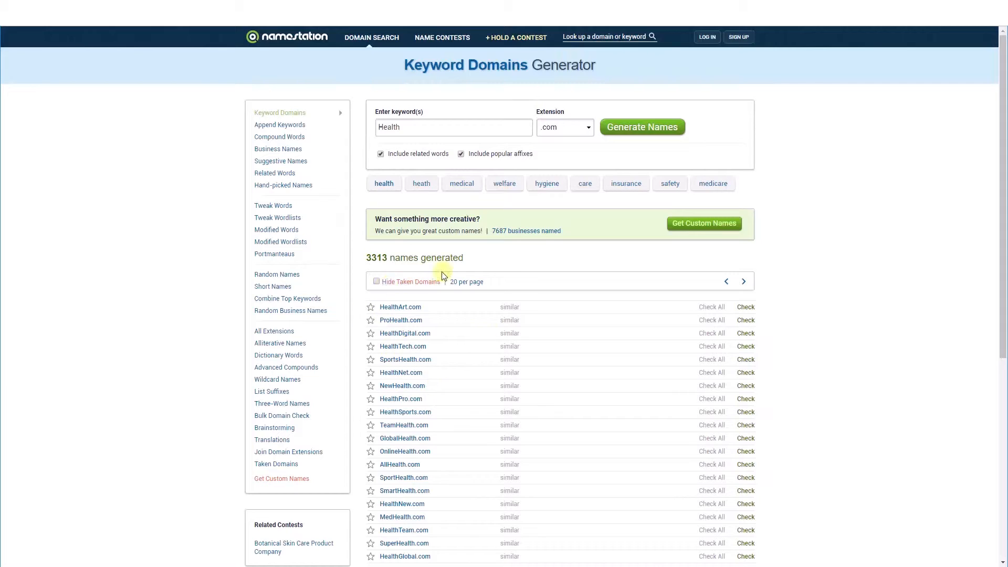
pyautogui.scroll(-3, 475, 368)
pyautogui.scroll(3, 520, 472)
pyautogui.click(418, 129)
pyautogui.moveTo(418, 130); pyautogui.dragTo(371, 125)
pyautogui.click(442, 127)
pyautogui.click(1007, 138)
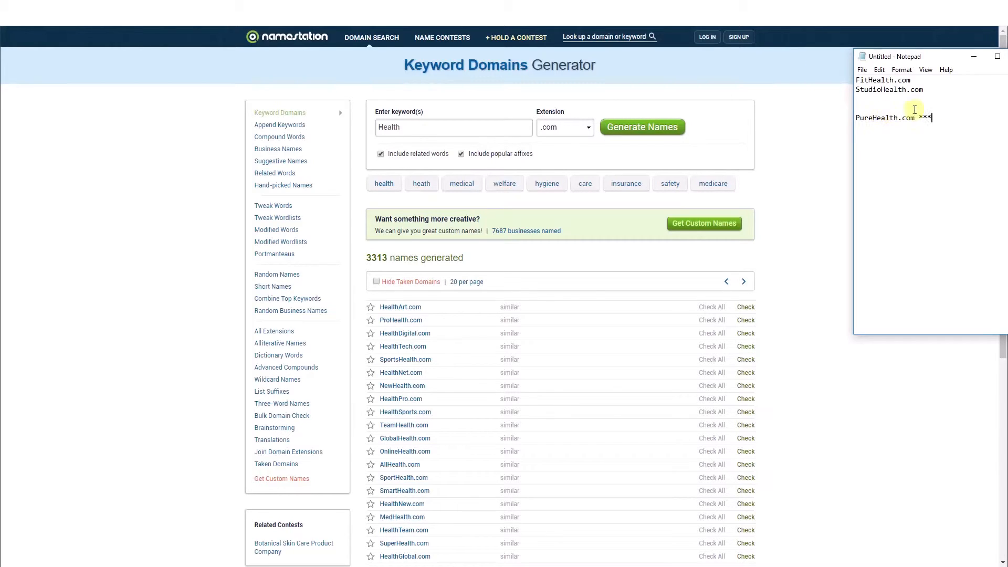
pyautogui.moveTo(937, 122); pyautogui.dragTo(857, 128)
pyautogui.click(935, 119)
pyautogui.moveTo(942, 120); pyautogui.dragTo(849, 133)
pyautogui.click(928, 121)
pyautogui.write('**')
pyautogui.moveTo(931, 117); pyautogui.dragTo(838, 117)
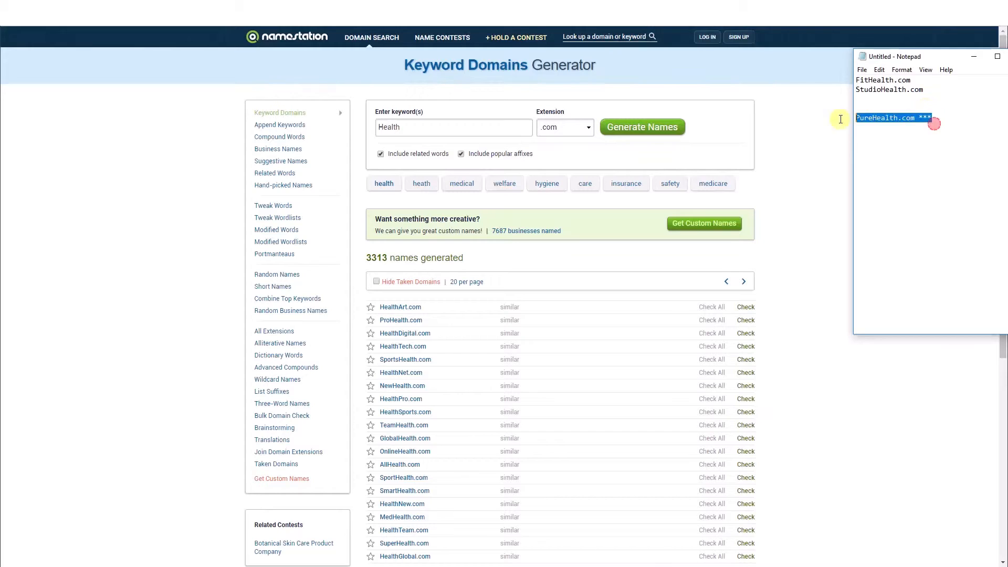
pyautogui.click(895, 127)
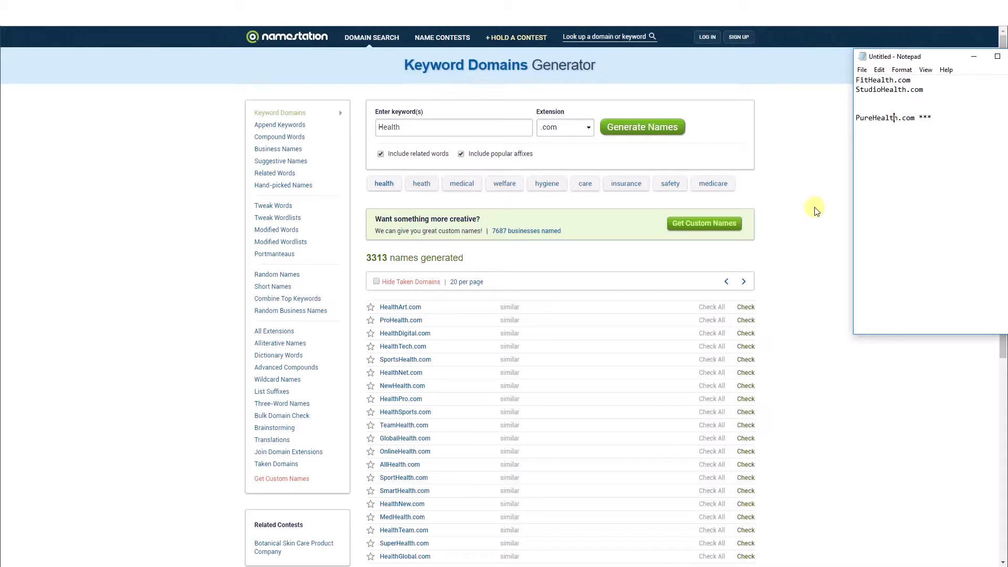
pyautogui.moveTo(952, 116); pyautogui.dragTo(874, 120)
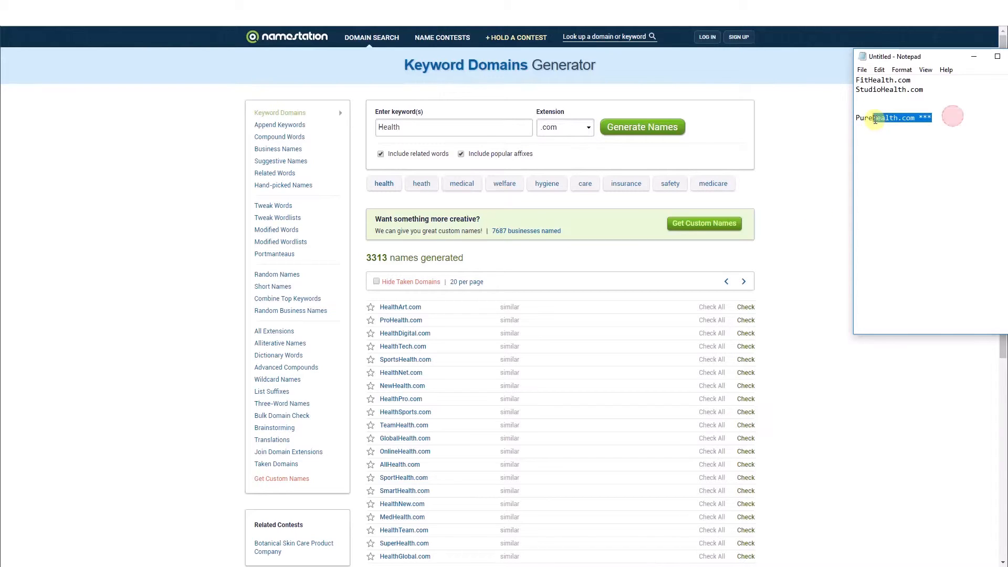
pyautogui.click(128, 156)
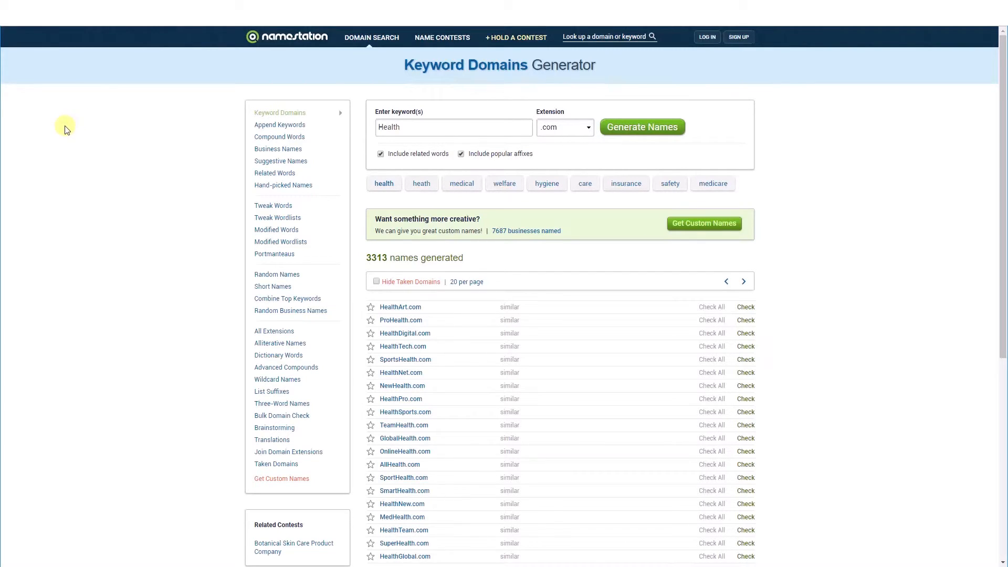
# Step: Extend the NameStation keyword to Health fitness and generate .com names
pyautogui.moveTo(372, 126); pyautogui.dragTo(427, 129)
pyautogui.click(427, 130)
pyautogui.moveTo(416, 129); pyautogui.dragTo(358, 131)
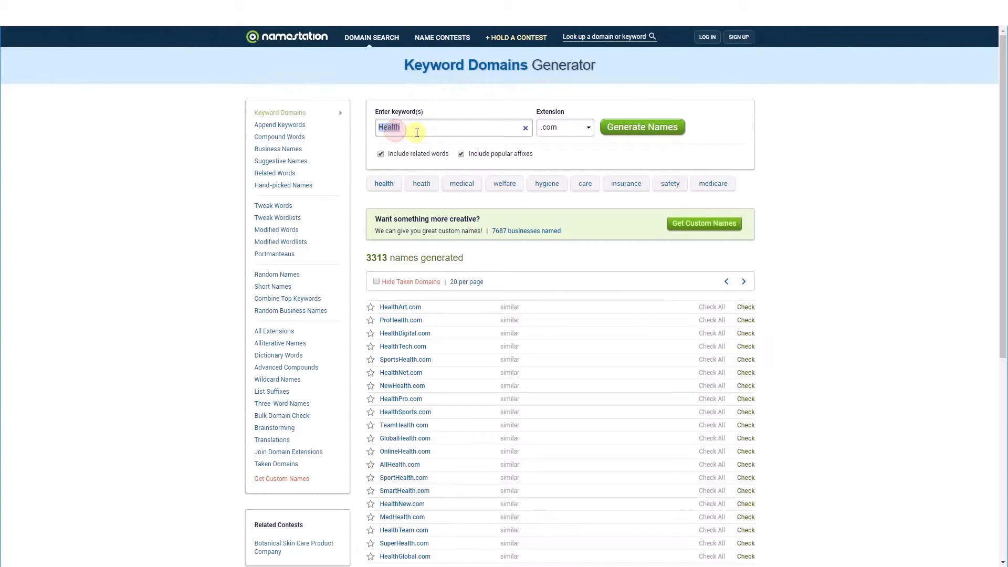
pyautogui.click(418, 130)
pyautogui.write('f')
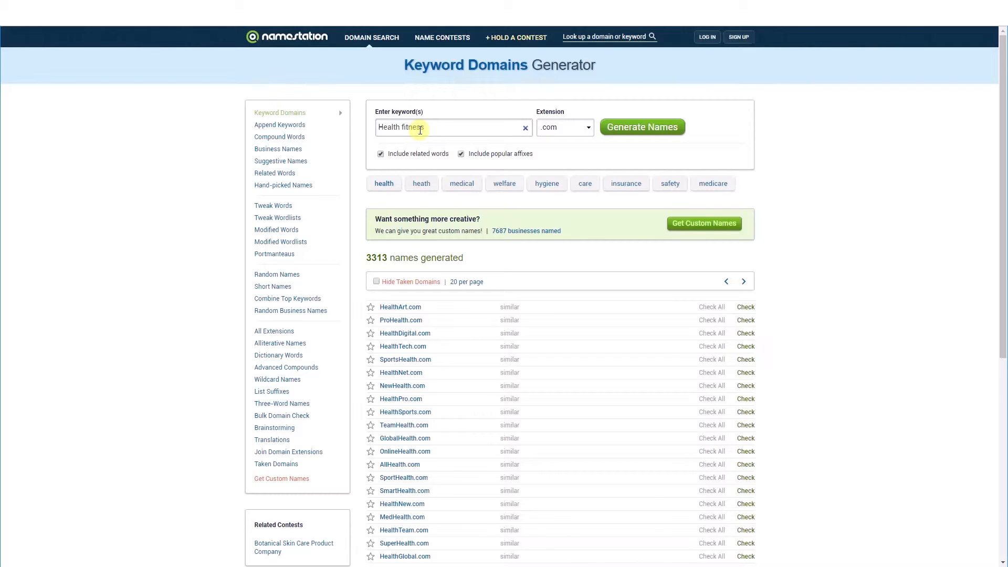
pyautogui.write('itness')
pyautogui.press('Return')
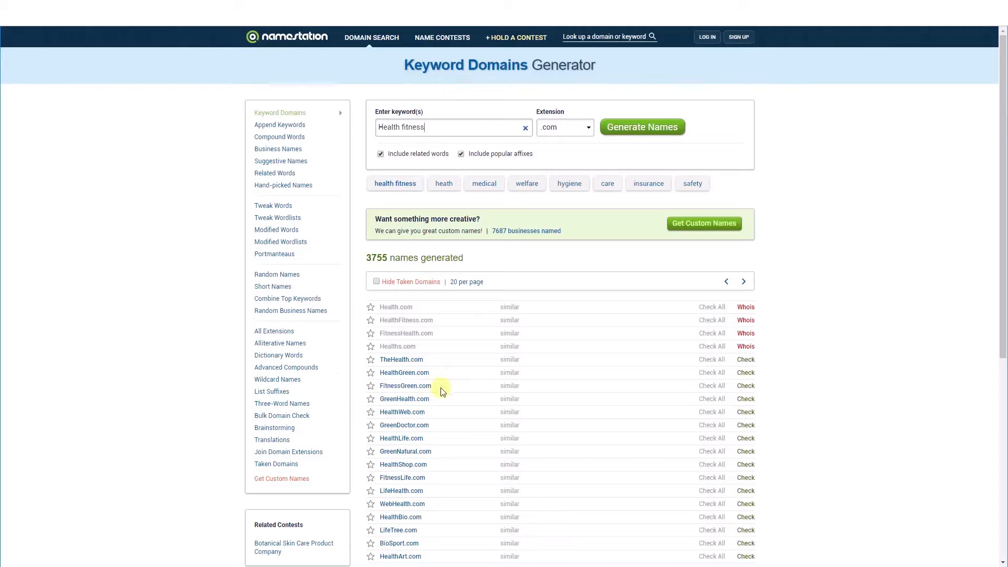
# Step: Copy FitnessLife.com from the generated names into the Notepad shortlist below PureHealth.com and remove its leading spaces
pyautogui.moveTo(443, 388); pyautogui.dragTo(390, 395)
pyautogui.click(389, 398)
pyautogui.scroll(-1, 491, 391)
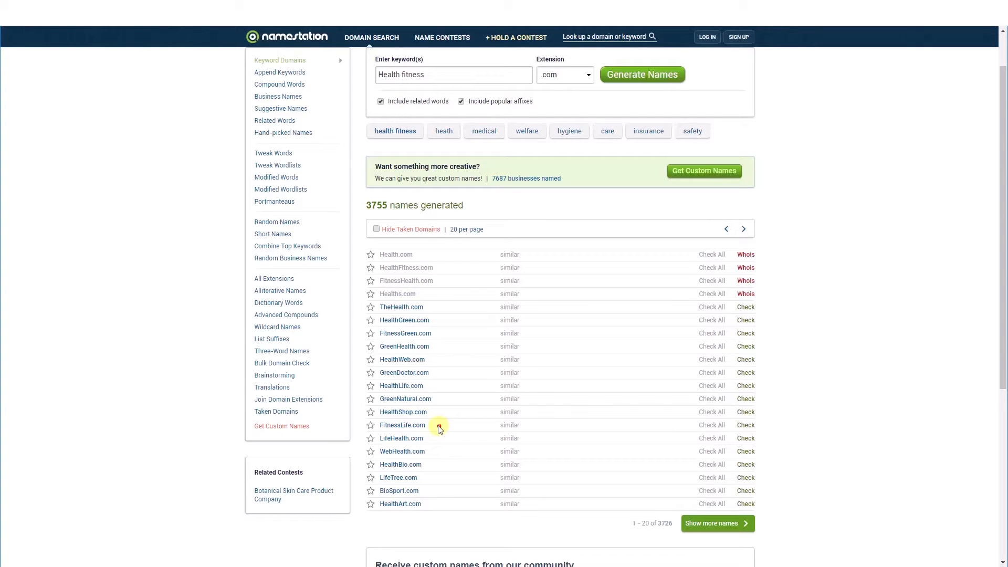
pyautogui.moveTo(441, 426); pyautogui.dragTo(374, 428)
pyautogui.hotkey('ctrl', 'c')
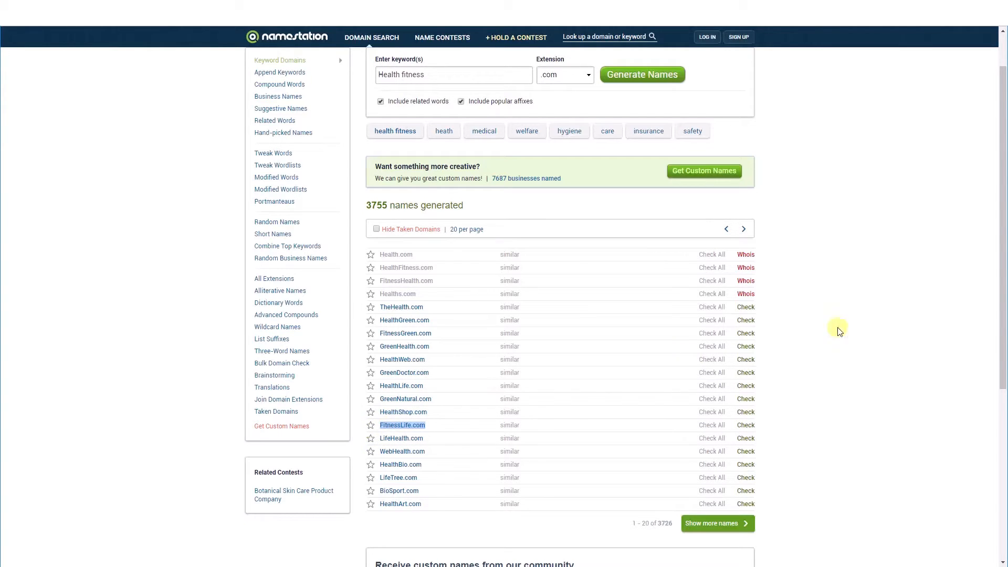
pyautogui.hotkey('alt', 'Tab')
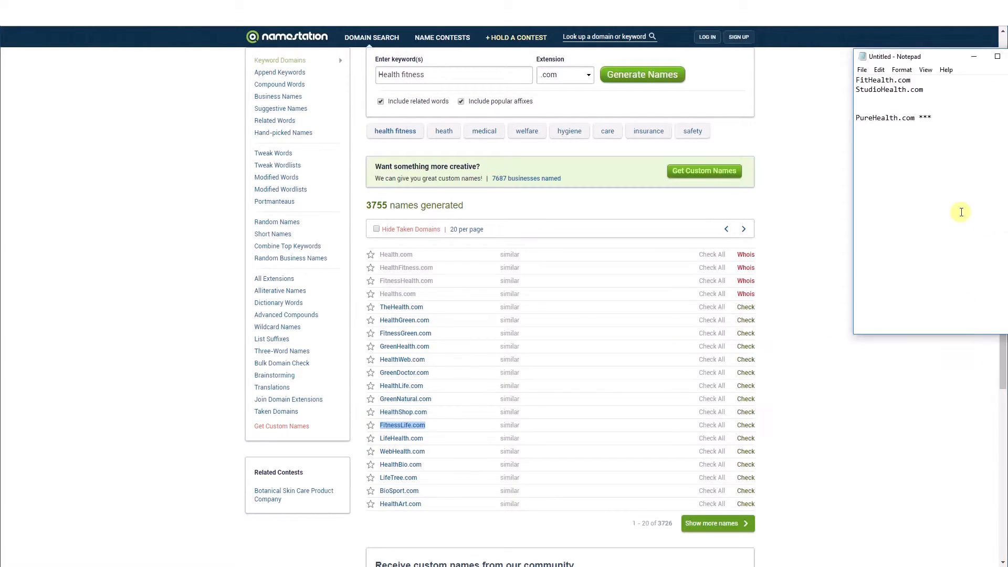
pyautogui.hotkey('ctrl', 'v')
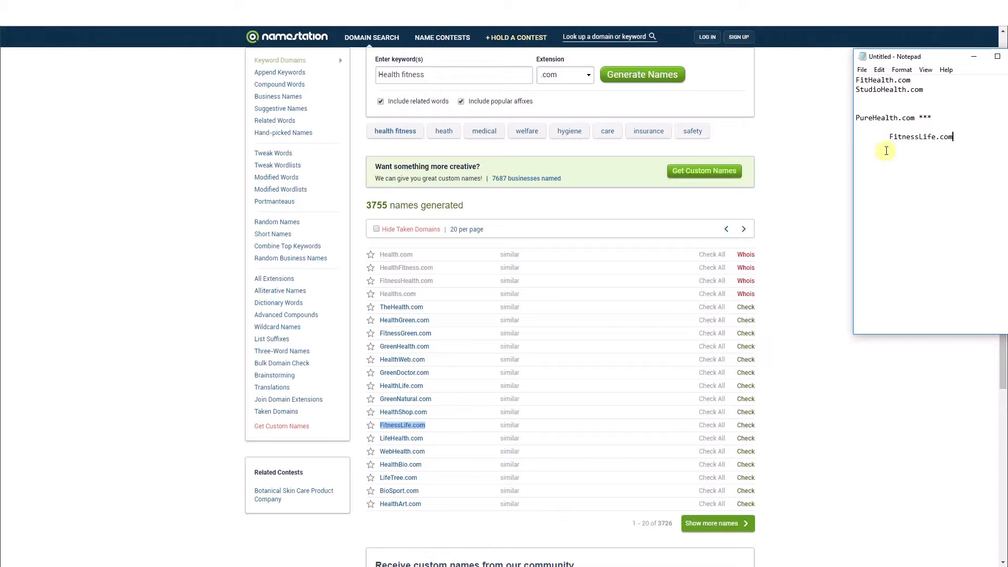
pyautogui.moveTo(888, 138); pyautogui.dragTo(844, 142)
pyautogui.press('BackSpace')
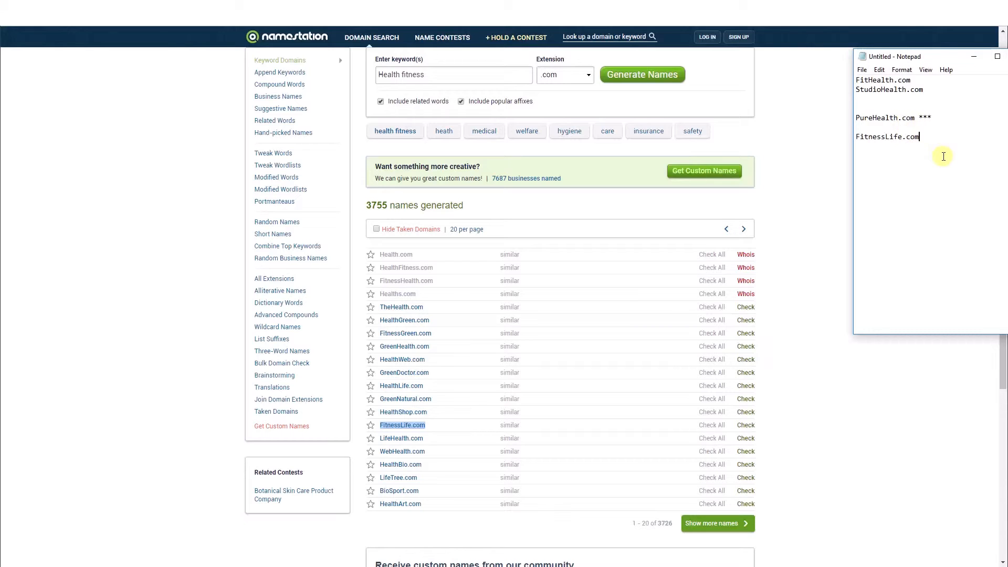
pyautogui.write('*')
# Step: Check FitnessLife for domain and username availability on Namechk, and mark FitnessLife.com with ** in Notepad
pyautogui.doubleClick(874, 136)
pyautogui.click(899, 137)
pyautogui.moveTo(904, 137); pyautogui.dragTo(817, 140)
pyautogui.hotkey('ctrl', 'c')
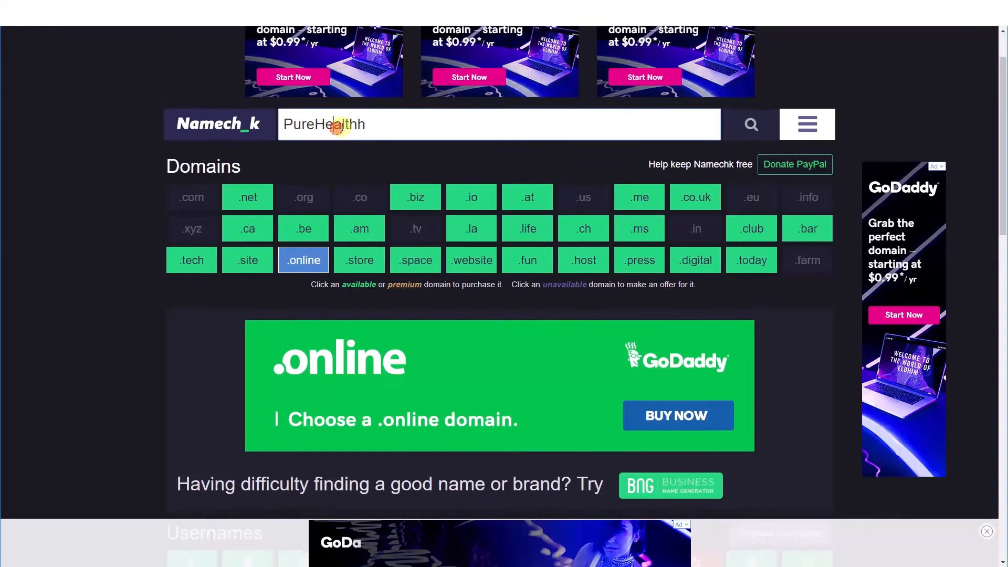
pyautogui.scroll(-2, 351, 106)
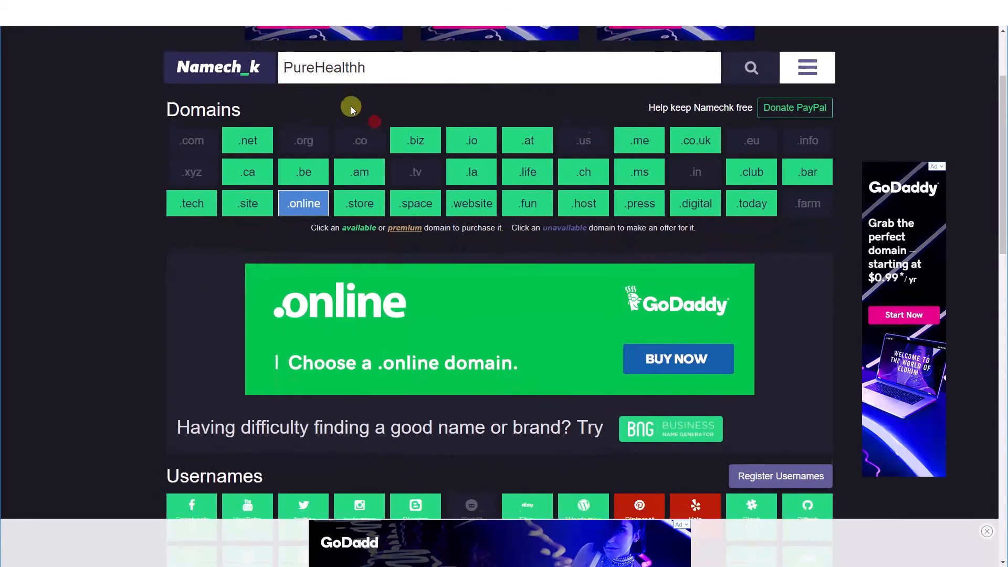
pyautogui.scroll(-2, 375, 63)
pyautogui.doubleClick(361, 59)
pyautogui.scroll(3, 207, 252)
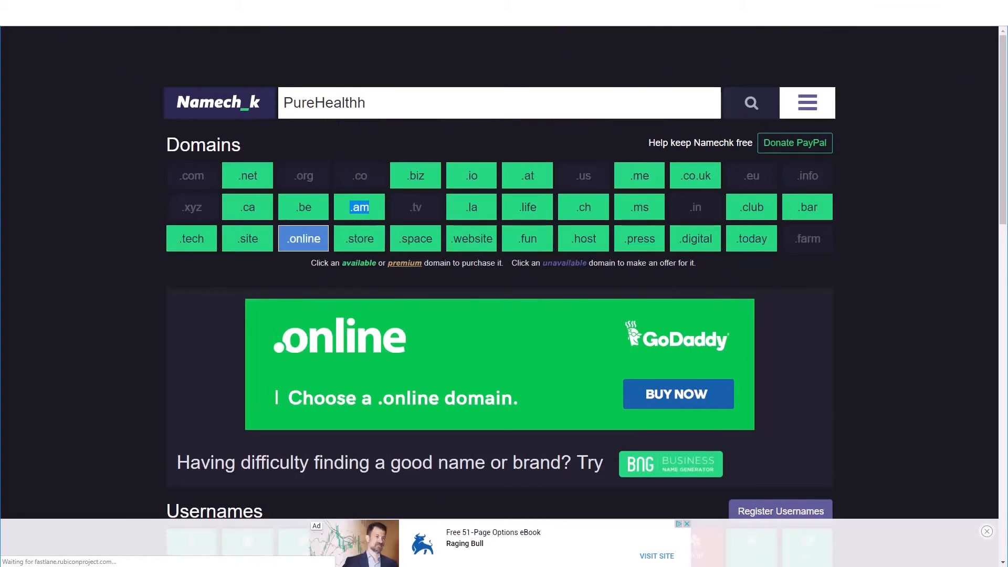
pyautogui.click(196, 99)
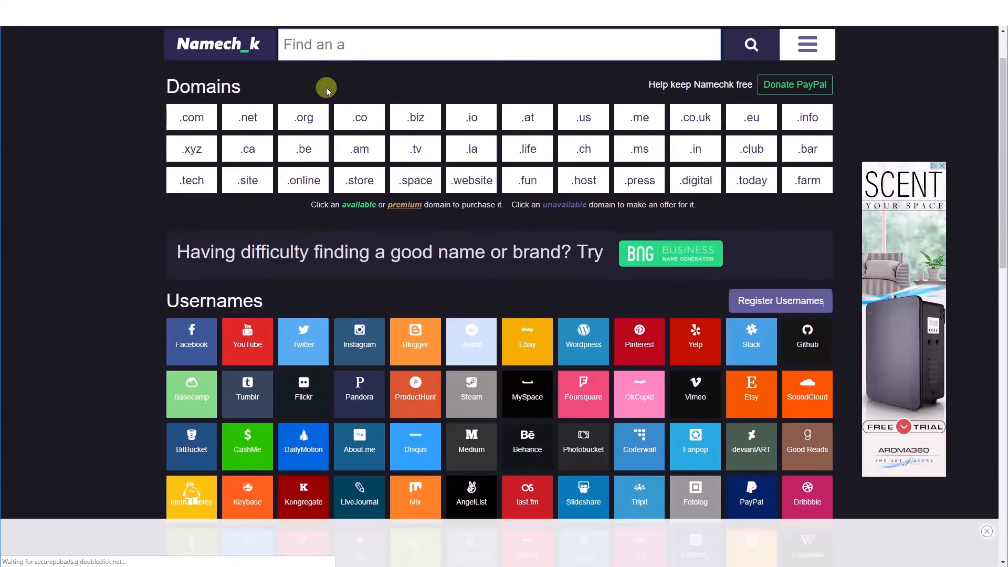
pyautogui.hotkey('ctrl', 'v')
pyautogui.click(751, 43)
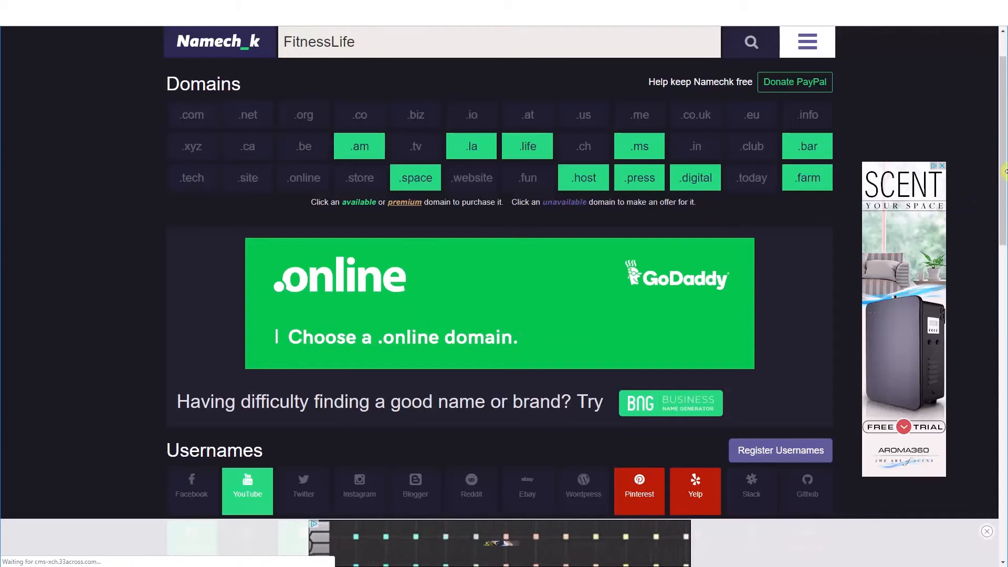
pyautogui.hotkey('alt', 'Tab')
pyautogui.write('**')
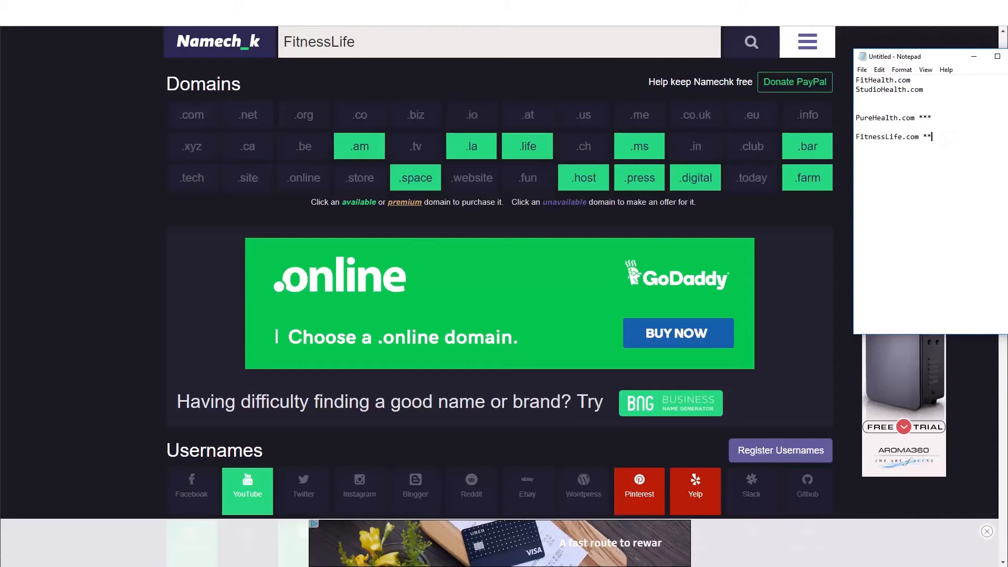
# Step: Switch to Google Trends, change the search term to Fitness Life and run it
pyautogui.click(174, 8)
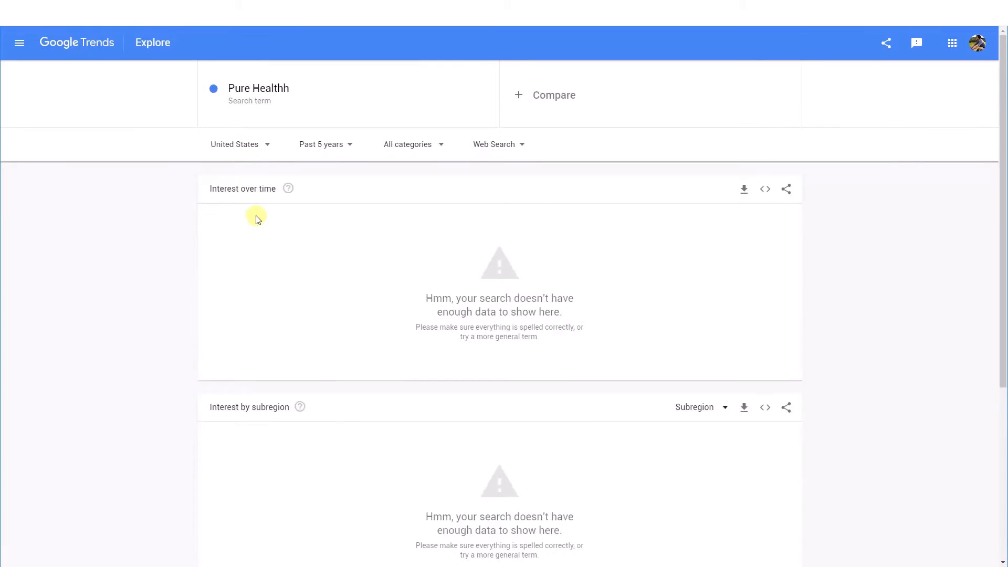
pyautogui.click(266, 85)
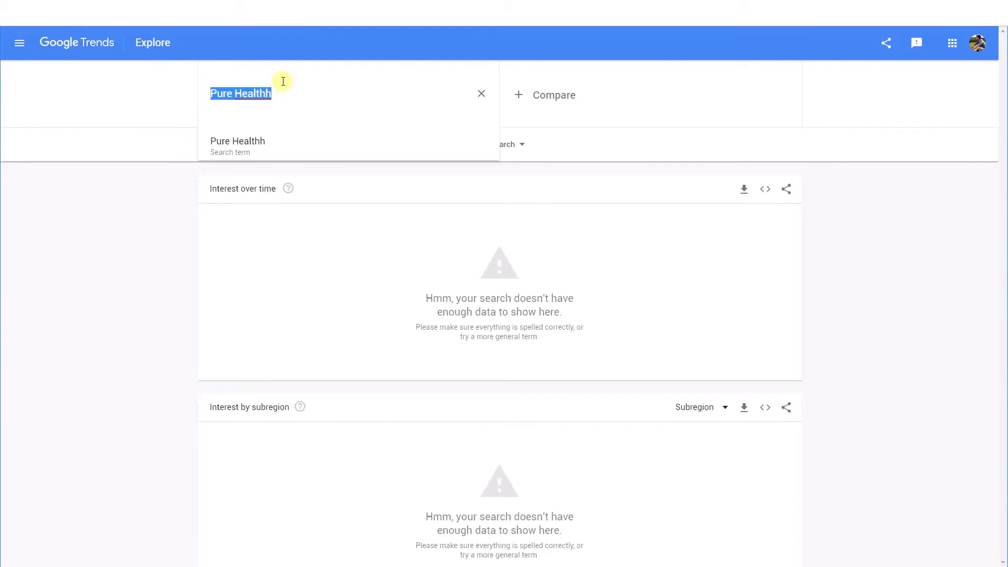
pyautogui.hotkey('ctrl', 'v')
pyautogui.click(246, 94)
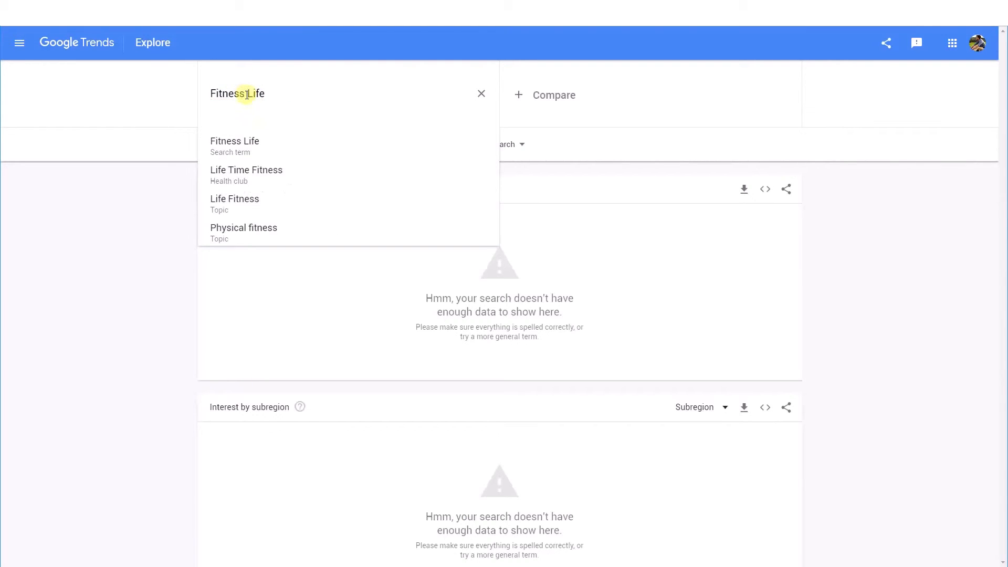
pyautogui.press('Return')
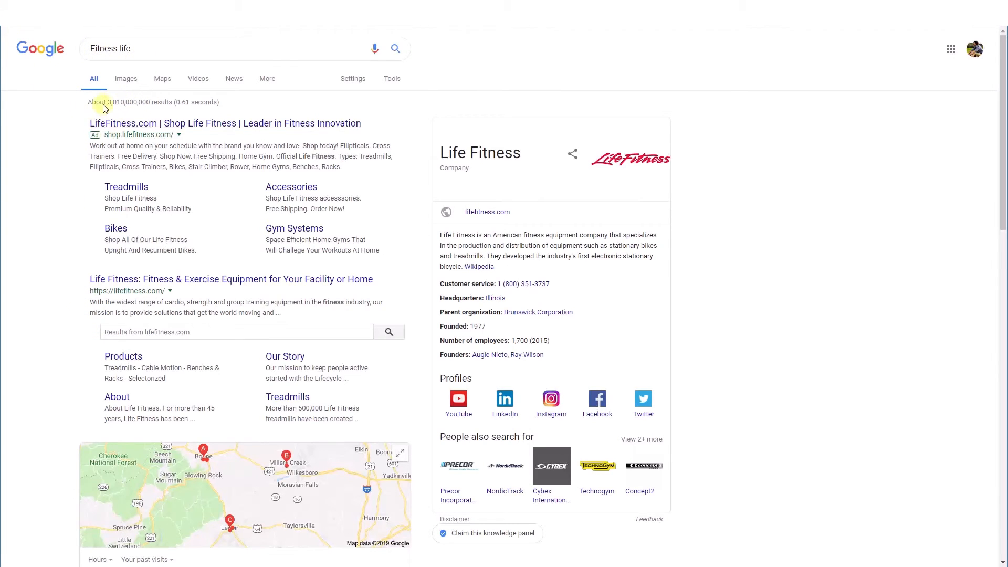
# Step: Examine the Google results for Fitness life, including the result count, local listings, organic results and company panel
pyautogui.moveTo(104, 102); pyautogui.dragTo(173, 103)
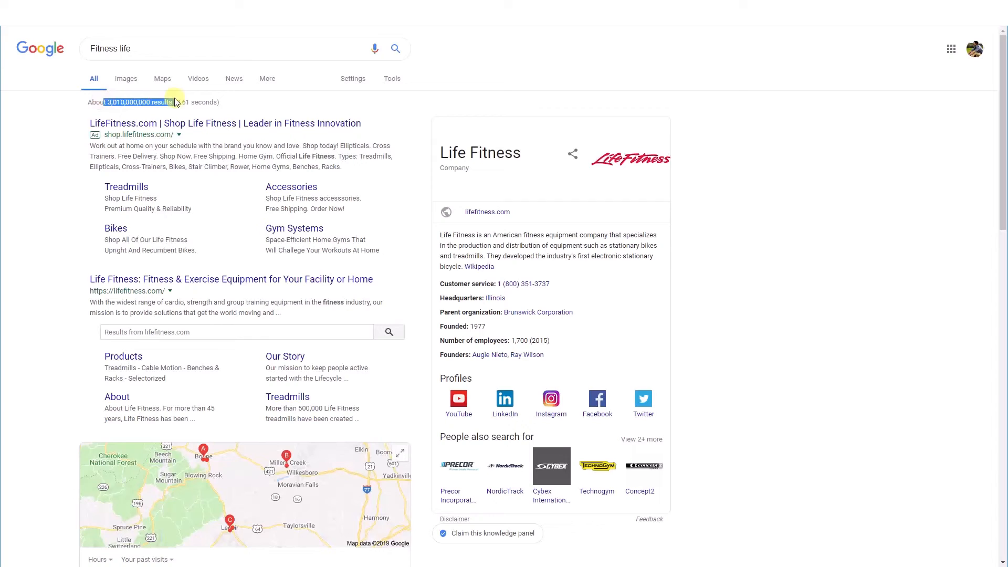
pyautogui.click(145, 104)
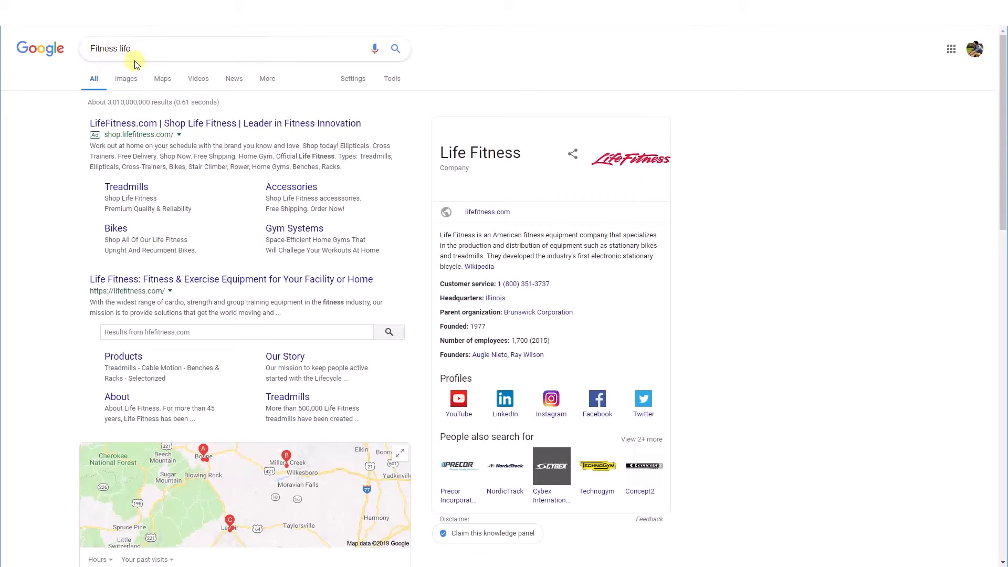
pyautogui.click(157, 51)
pyautogui.click(66, 171)
pyautogui.scroll(-5, 136, 316)
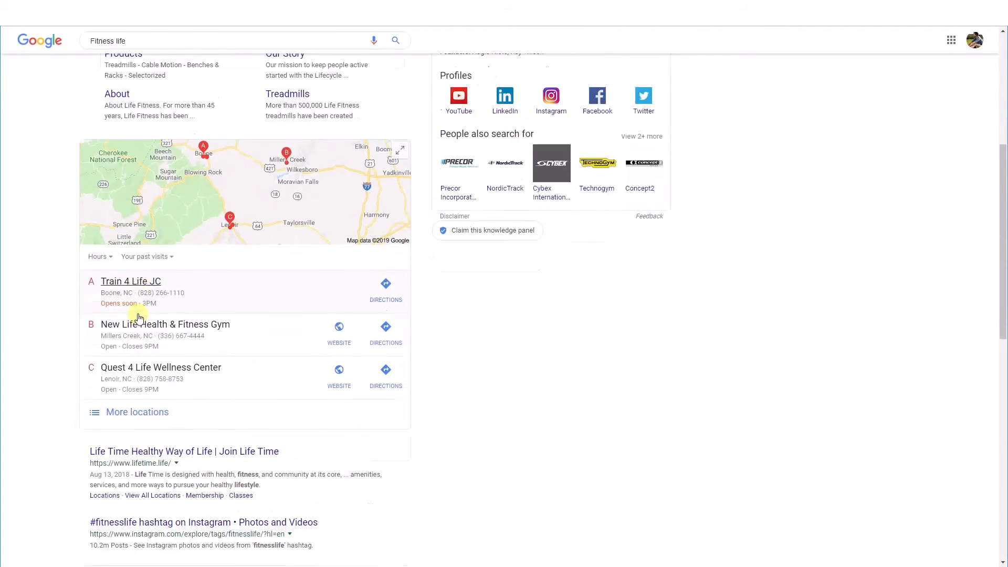
pyautogui.scroll(-5, 140, 317)
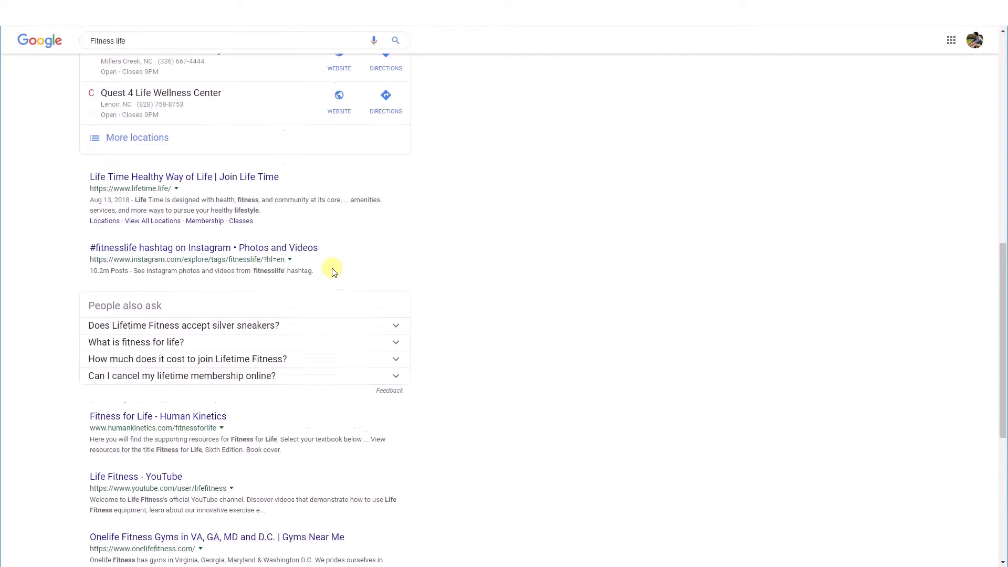
pyautogui.scroll(-4, 330, 268)
pyautogui.rightClick(481, 446)
pyautogui.scroll(10, 602, 461)
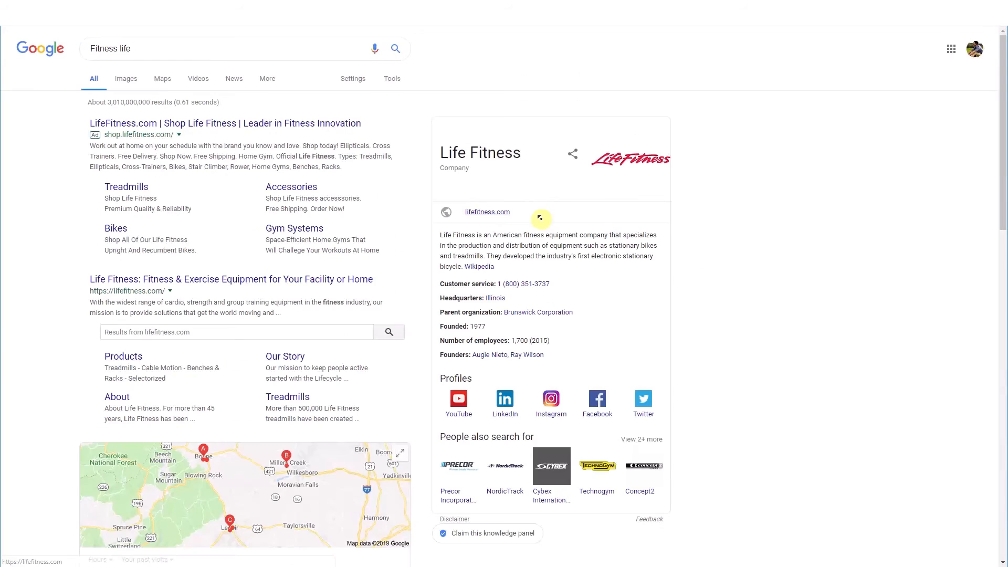
# Step: Search Google for the exact phrase "Fitness life" in quotation marks and review the result count and listings
pyautogui.click(148, 46)
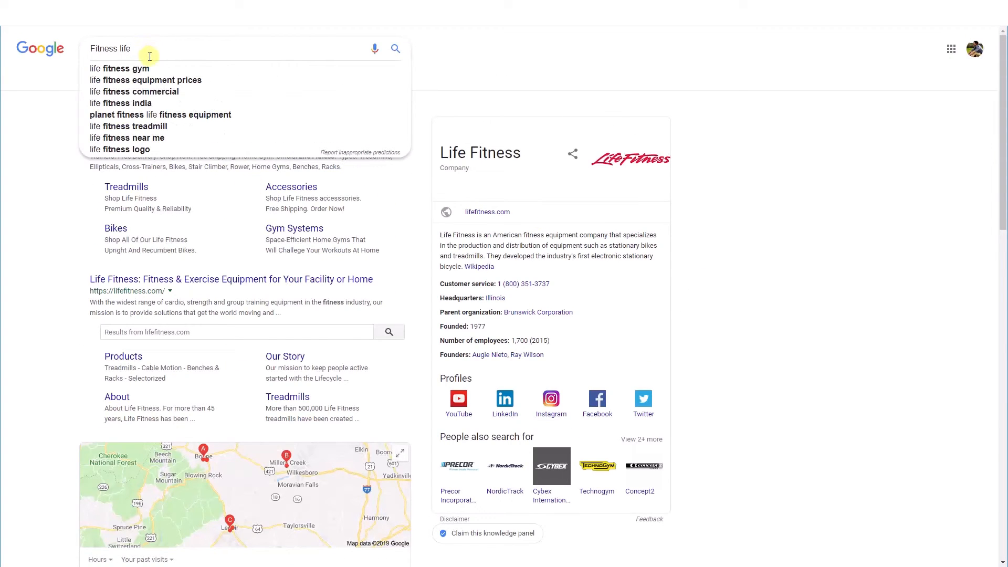
pyautogui.write('"')
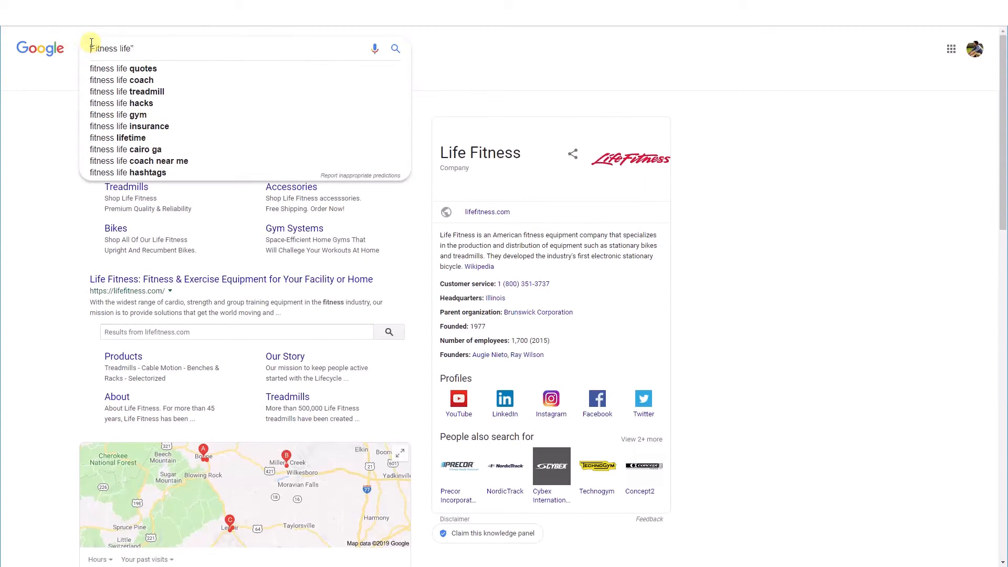
pyautogui.write('"')
pyautogui.press('Return')
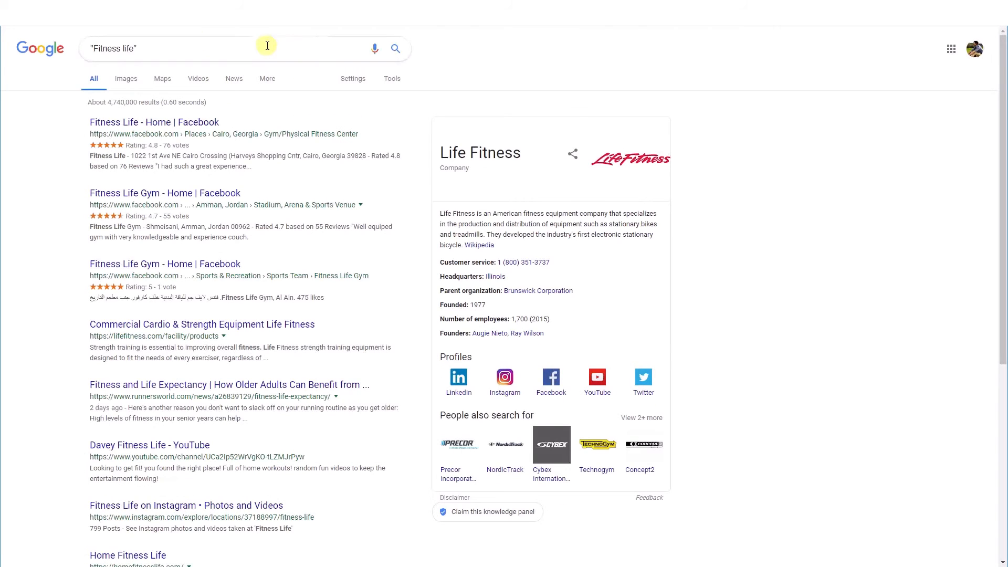
pyautogui.moveTo(108, 102); pyautogui.dragTo(141, 99)
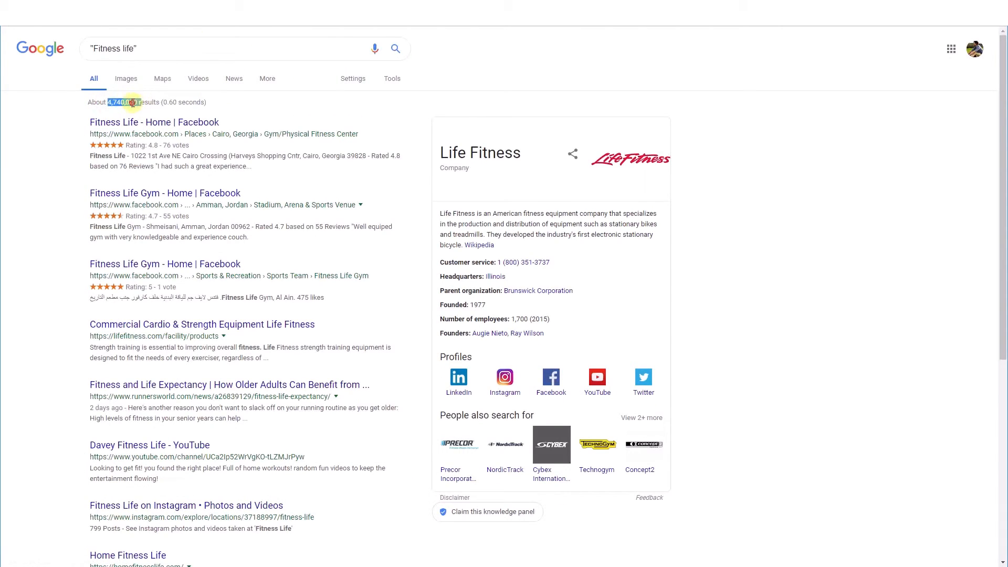
pyautogui.click(116, 99)
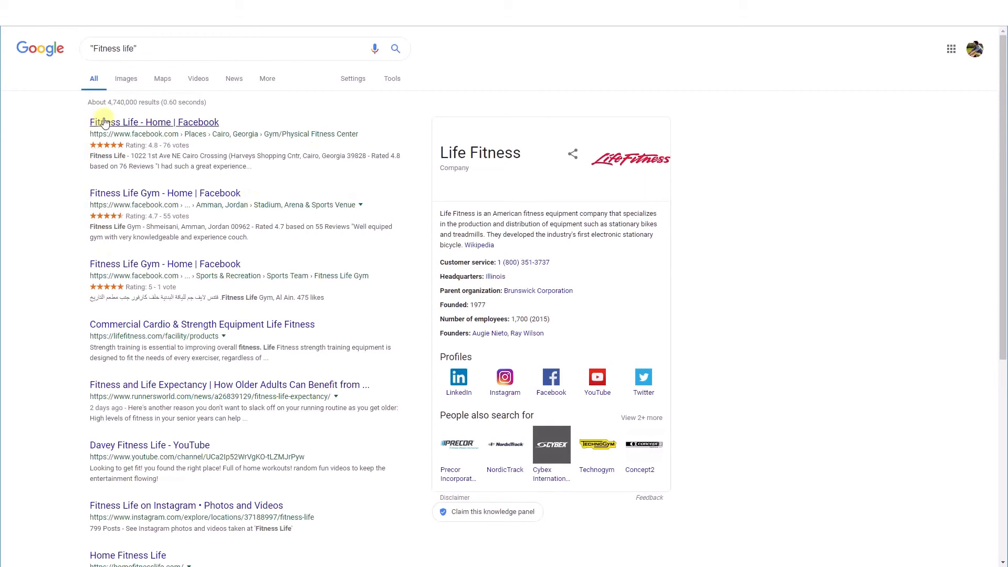
pyautogui.moveTo(79, 124); pyautogui.dragTo(83, 157)
pyautogui.click(54, 206)
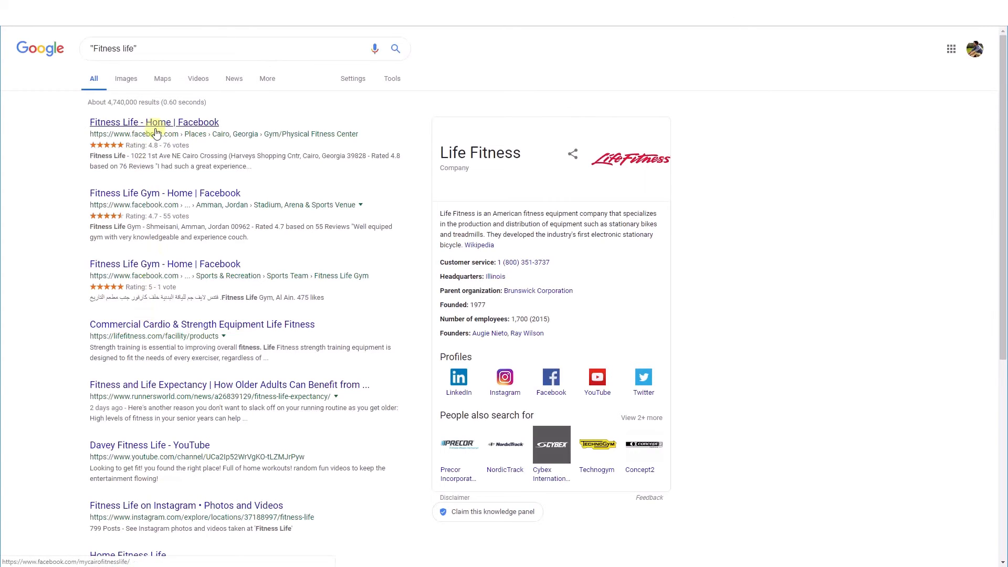
pyautogui.scroll(-6, 342, 491)
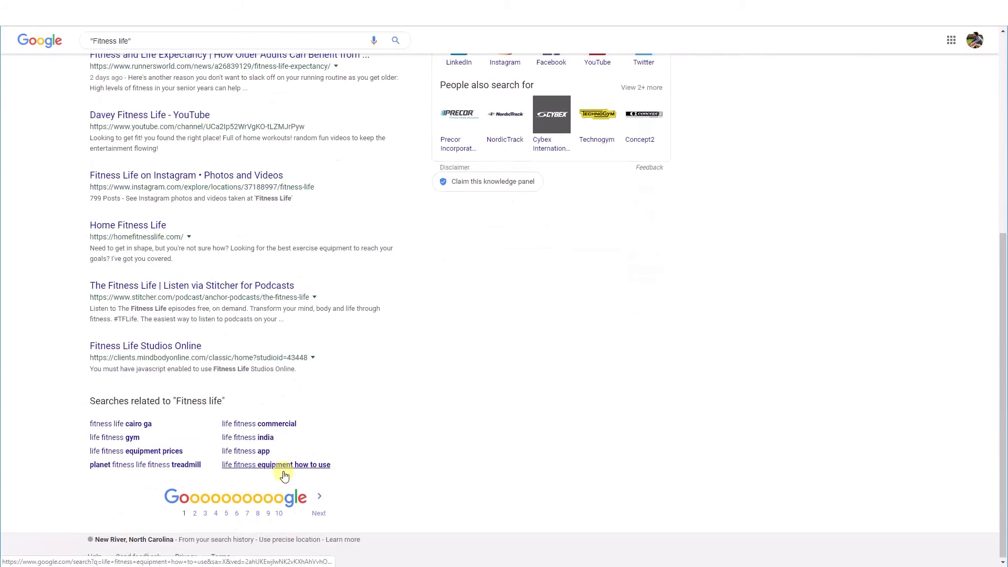
pyautogui.scroll(6, 420, 465)
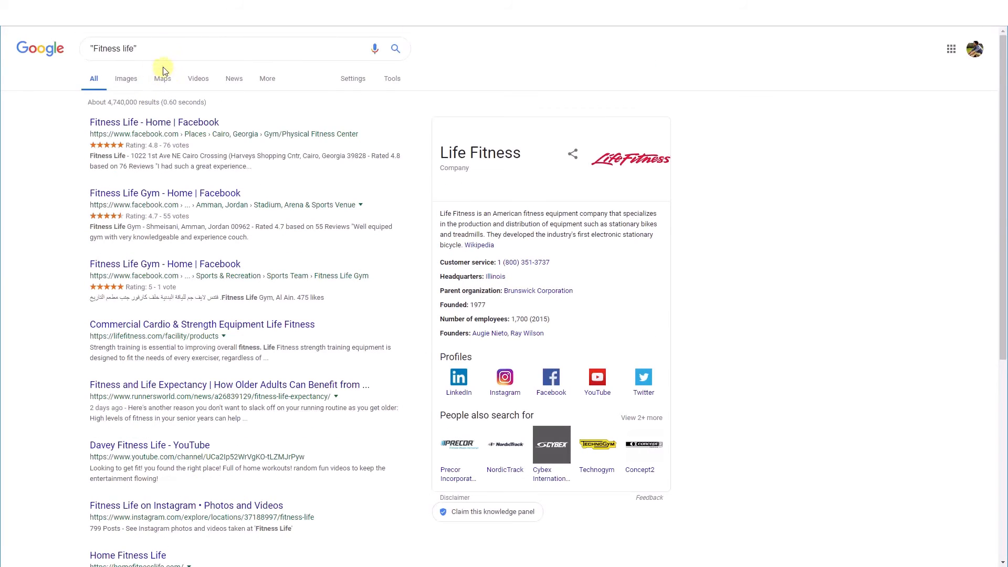
# Step: Remove the quotation marks from the query and rerun the Google search for Fitness life
pyautogui.moveTo(173, 49); pyautogui.dragTo(54, 61)
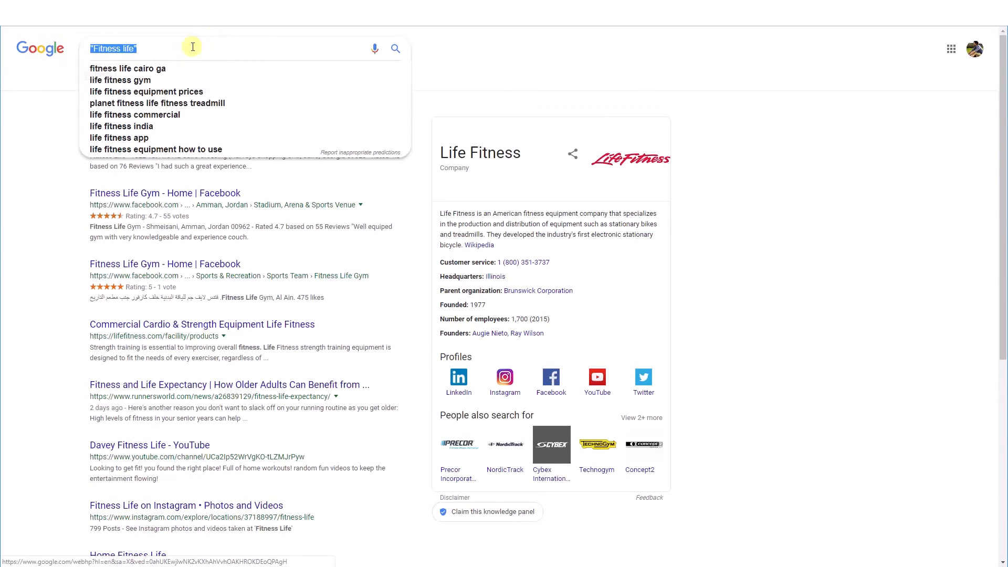
pyautogui.click(177, 49)
pyautogui.press('BackSpace')
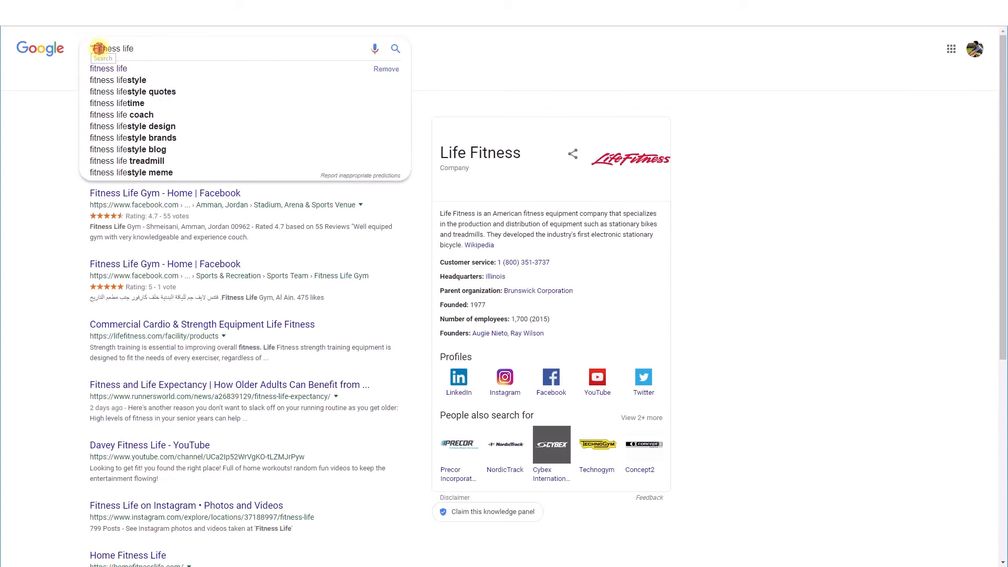
pyautogui.click(98, 49)
pyautogui.press('BackSpace')
pyautogui.press('Return')
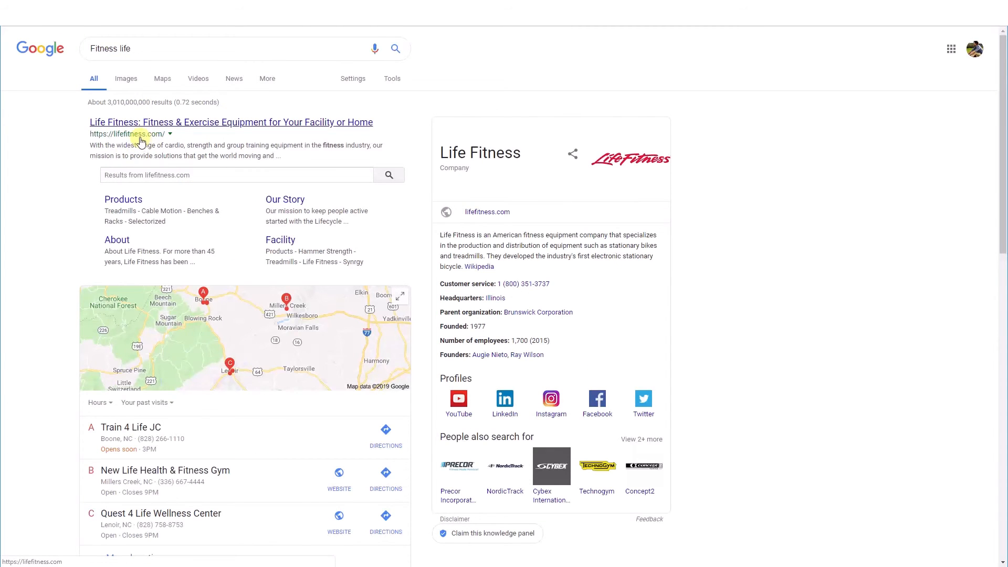
# Step: Examine the unquoted Fitness life results, from the top website listing through the local listings, organic results and related searches
pyautogui.scroll(-5, 99, 397)
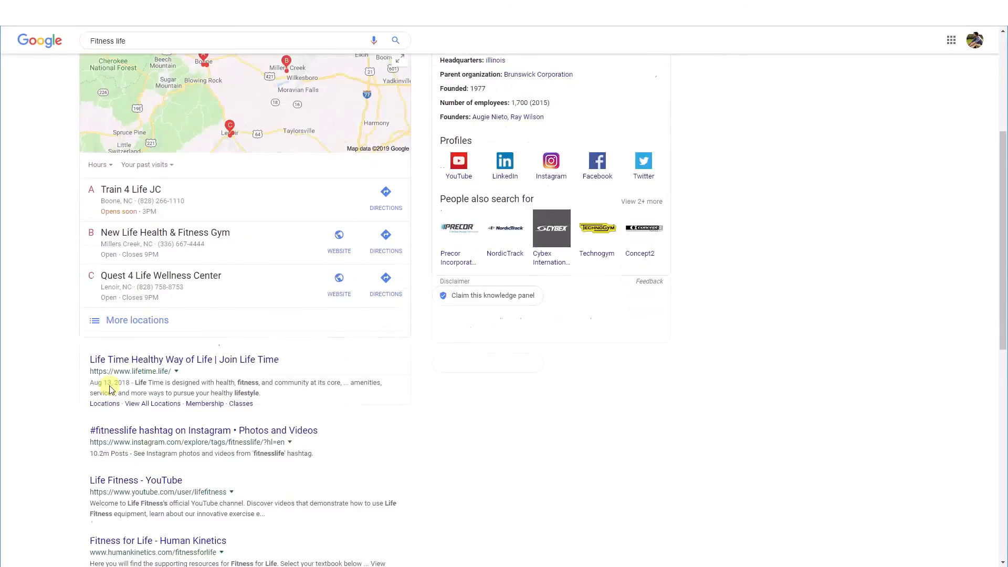
pyautogui.scroll(-5, 110, 389)
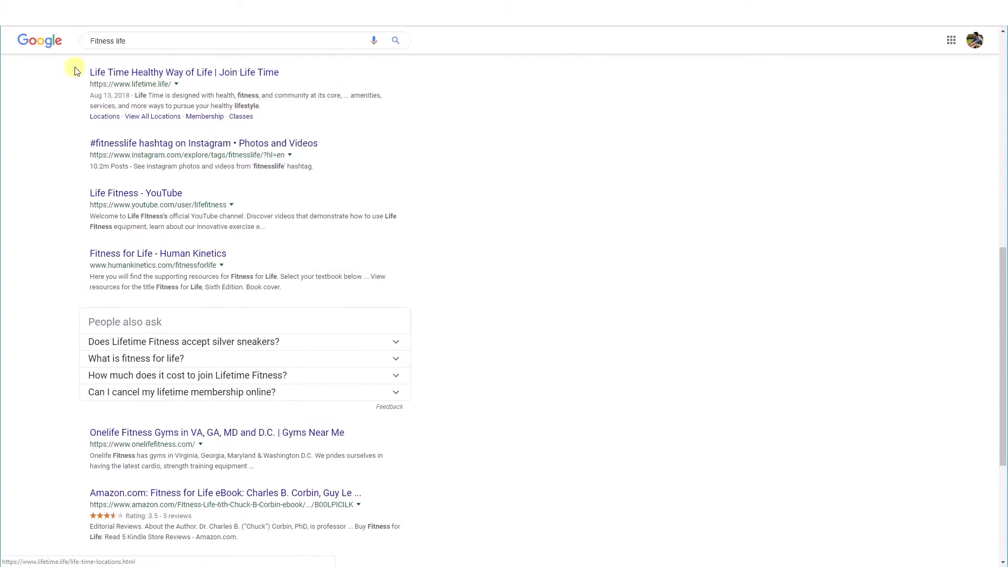
pyautogui.scroll(-1, 331, 430)
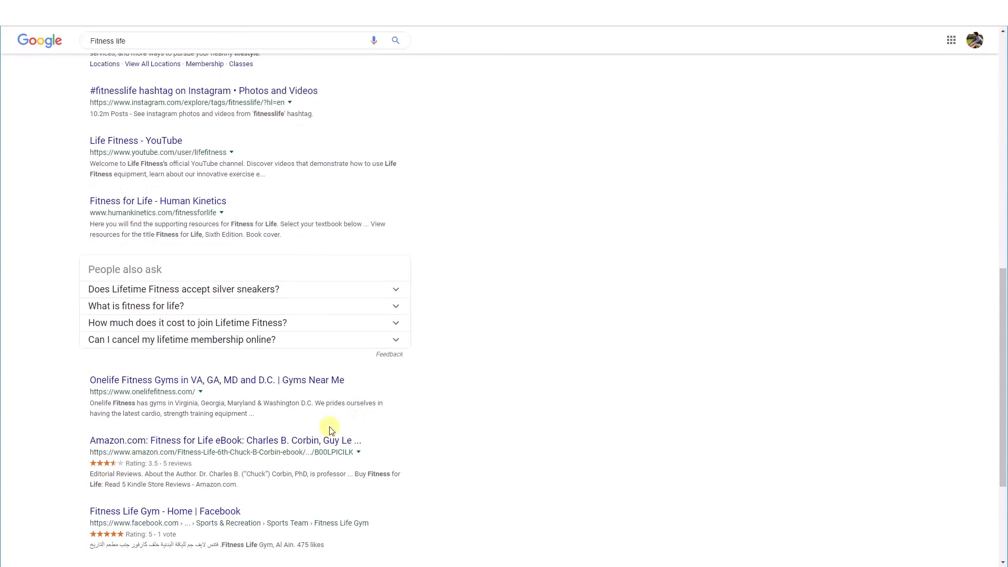
pyautogui.scroll(-1, 208, 412)
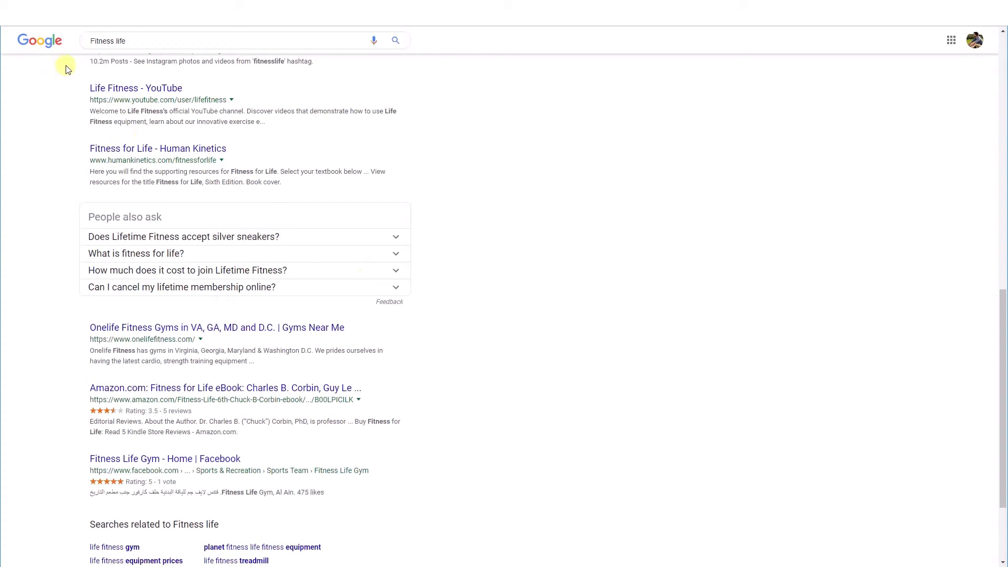
pyautogui.scroll(-3, 412, 464)
pyautogui.scroll(7, 402, 467)
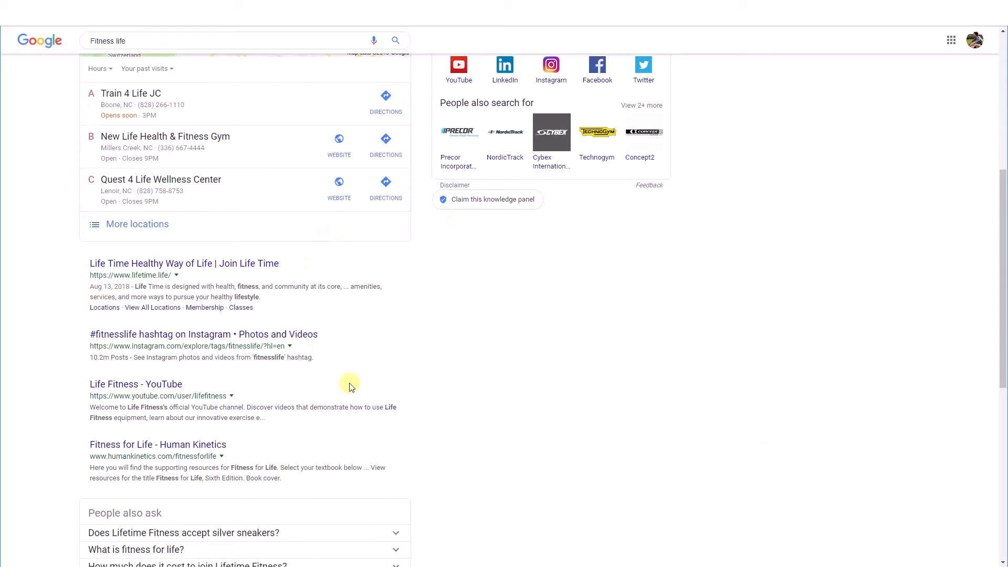
pyautogui.scroll(7, 336, 410)
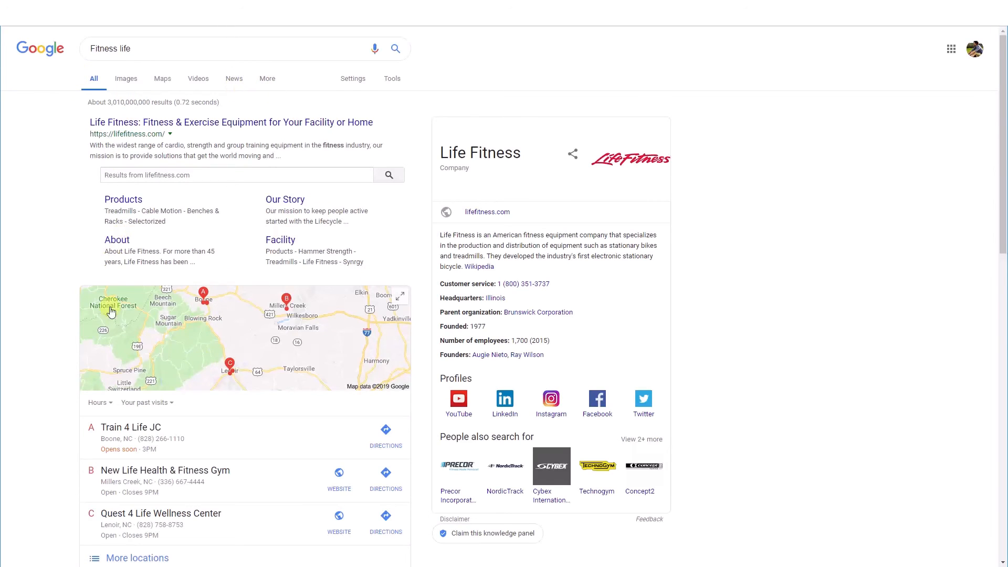
pyautogui.moveTo(86, 134); pyautogui.dragTo(180, 145)
pyautogui.click(180, 145)
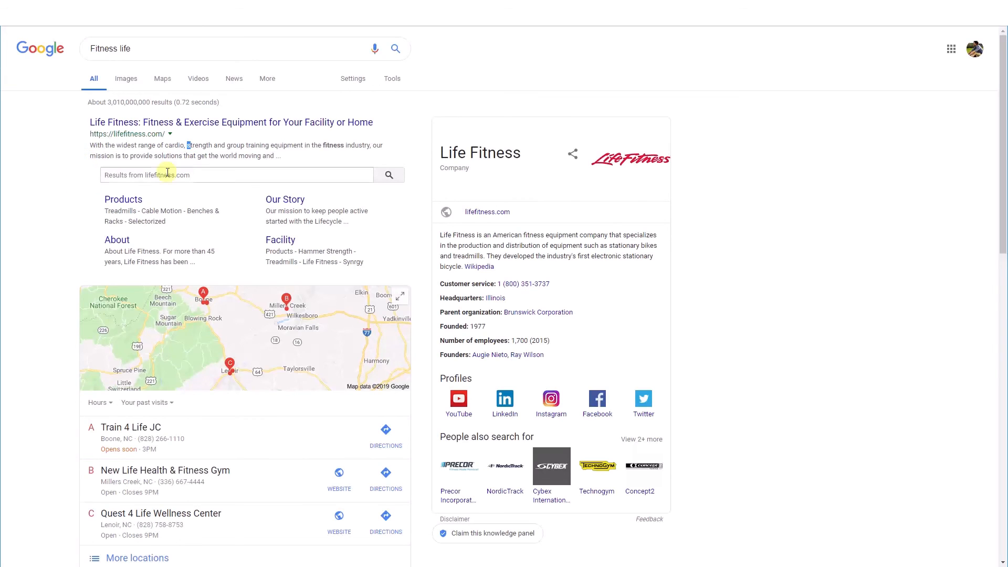
pyautogui.click(283, 153)
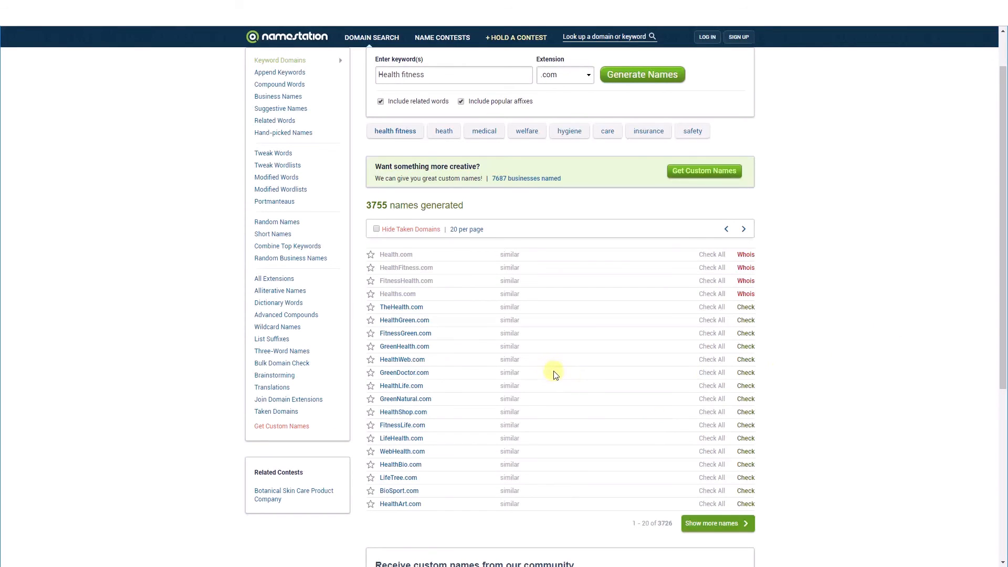
# Step: Look over the generated Health fitness names on NameStation and bring up the Notepad shortlist beside them
pyautogui.scroll(-3, 525, 376)
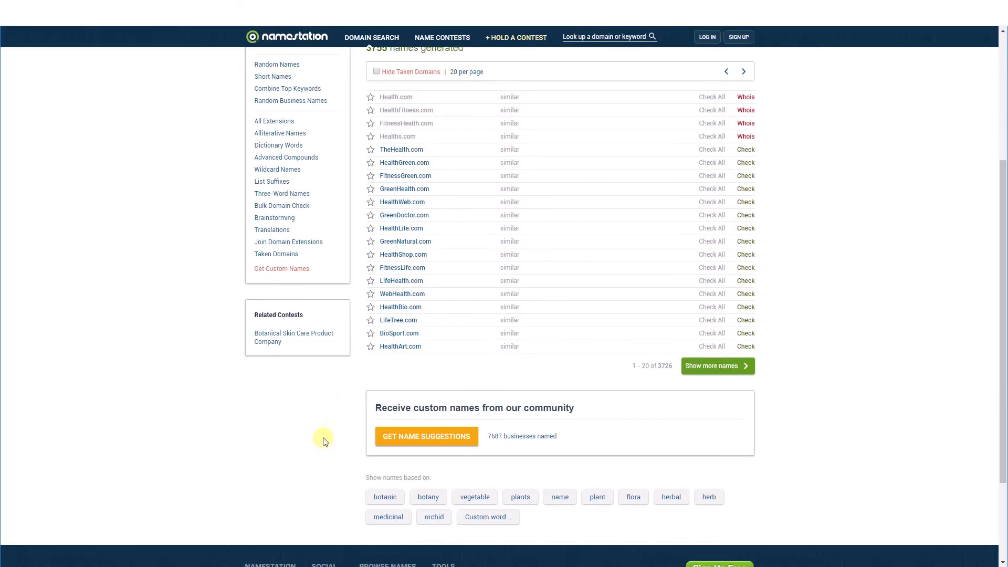
pyautogui.scroll(-2, 336, 446)
pyautogui.scroll(6, 298, 416)
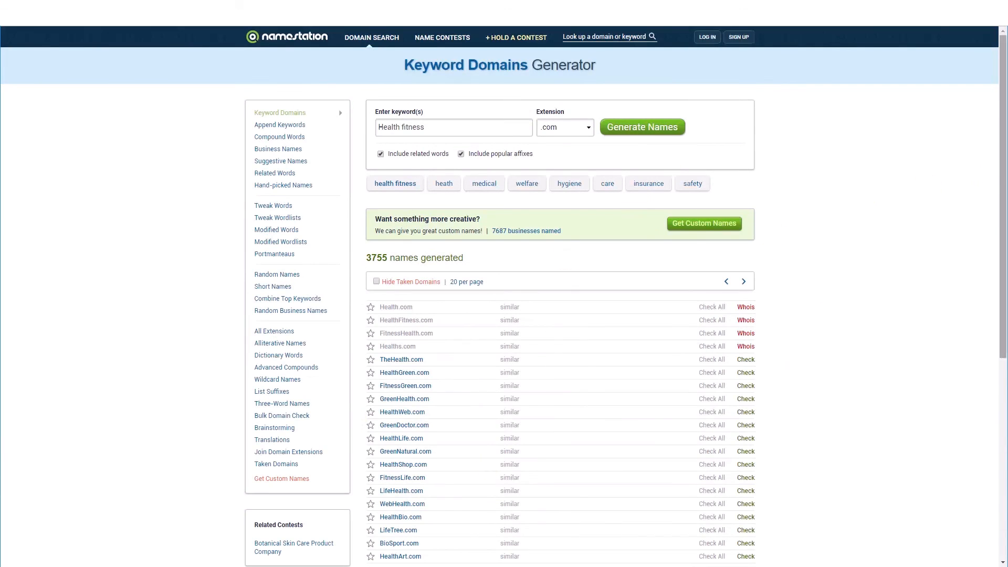
pyautogui.hotkey('alt', 'Tab')
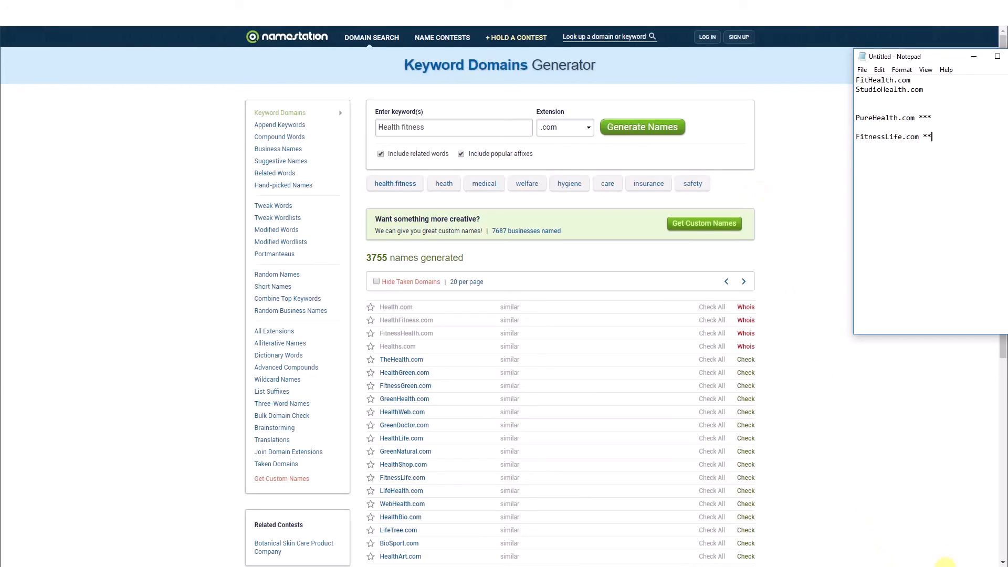
pyautogui.click(949, 565)
pyautogui.rightClick(937, 515)
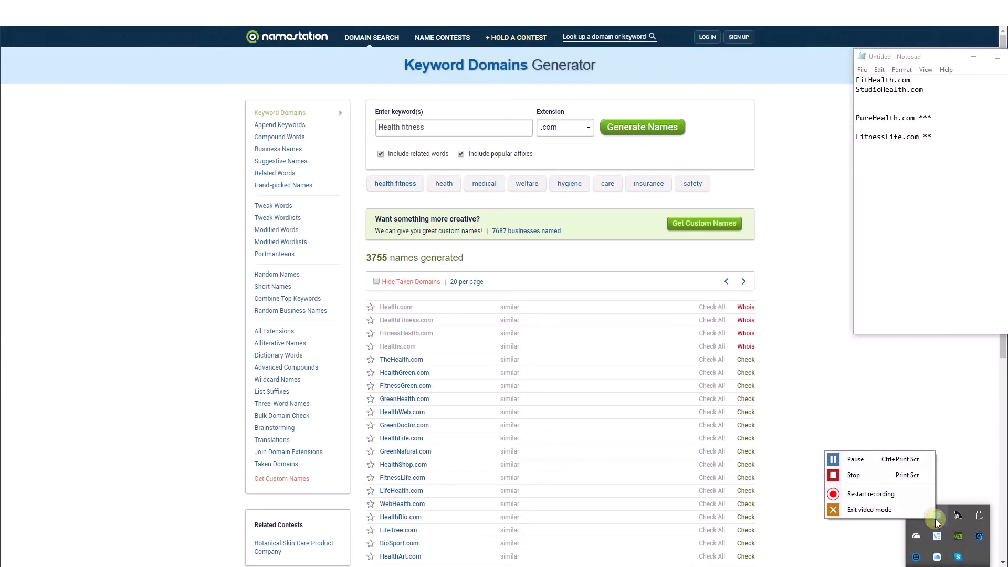